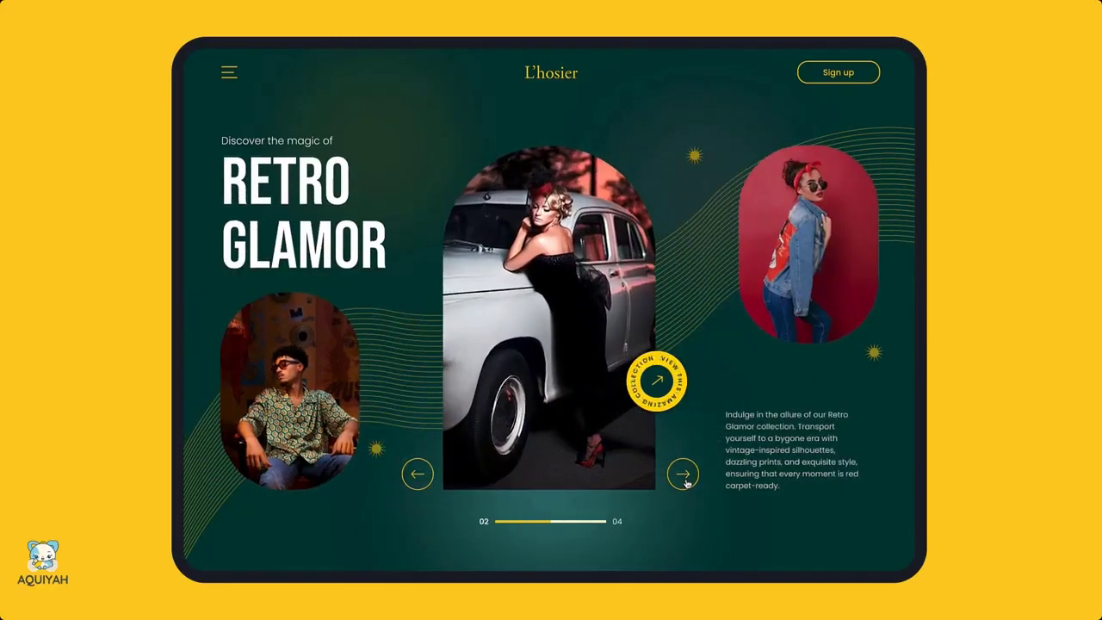
Advance the finished image slider preview through its next three collections
{"action": "left_click", "coordinate": [684, 480]}
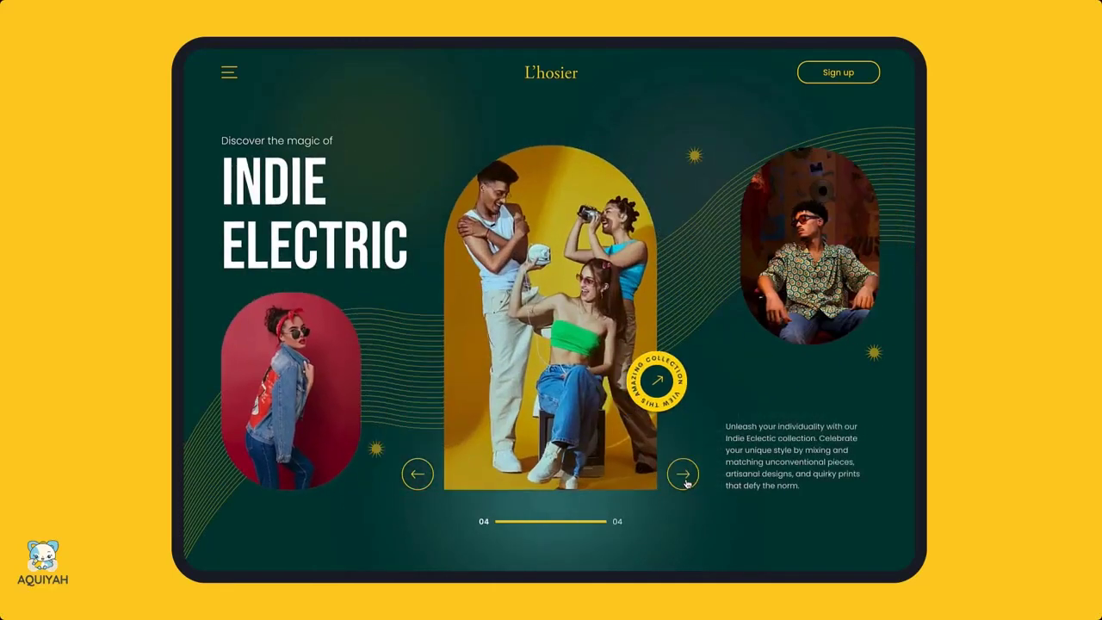
{"action": "left_click", "coordinate": [685, 480]}
{"action": "left_click", "coordinate": [685, 480]}
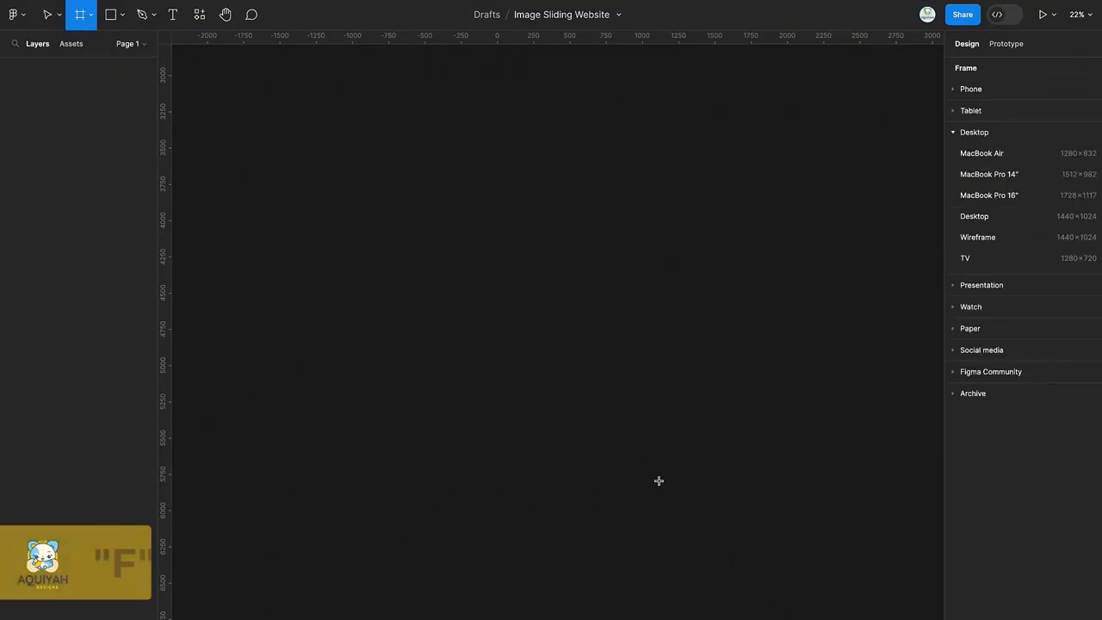
Create a 1440×1024 Desktop frame and give it a Columns-type layout grid
{"action": "left_click", "coordinate": [954, 184]}
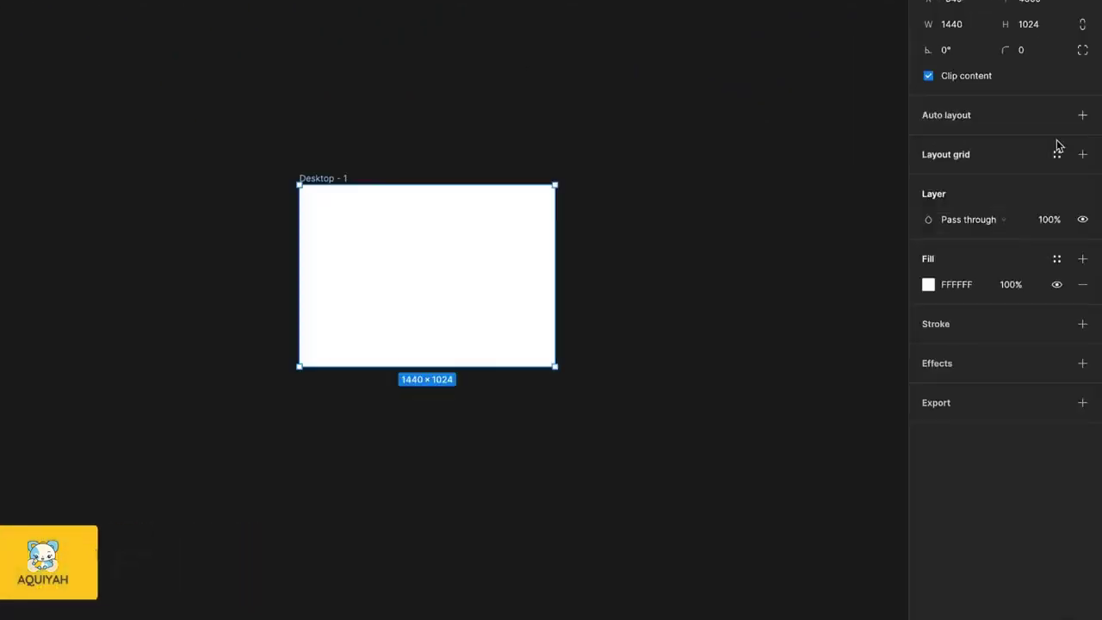
{"action": "left_click", "coordinate": [1083, 155]}
{"action": "left_click", "coordinate": [929, 183]}
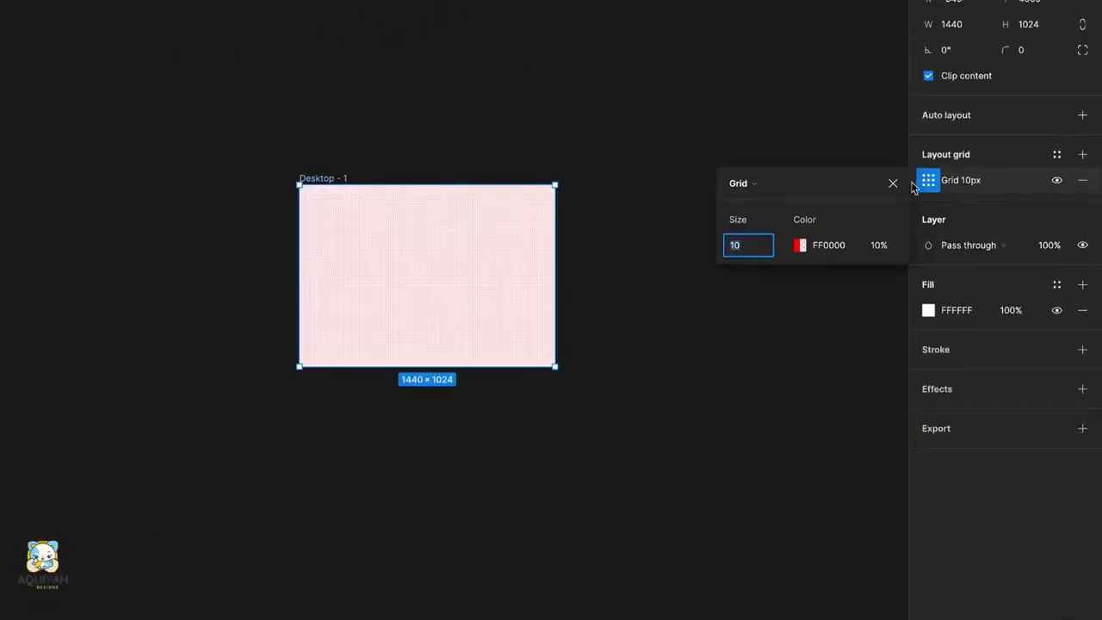
{"action": "left_click", "coordinate": [740, 184]}
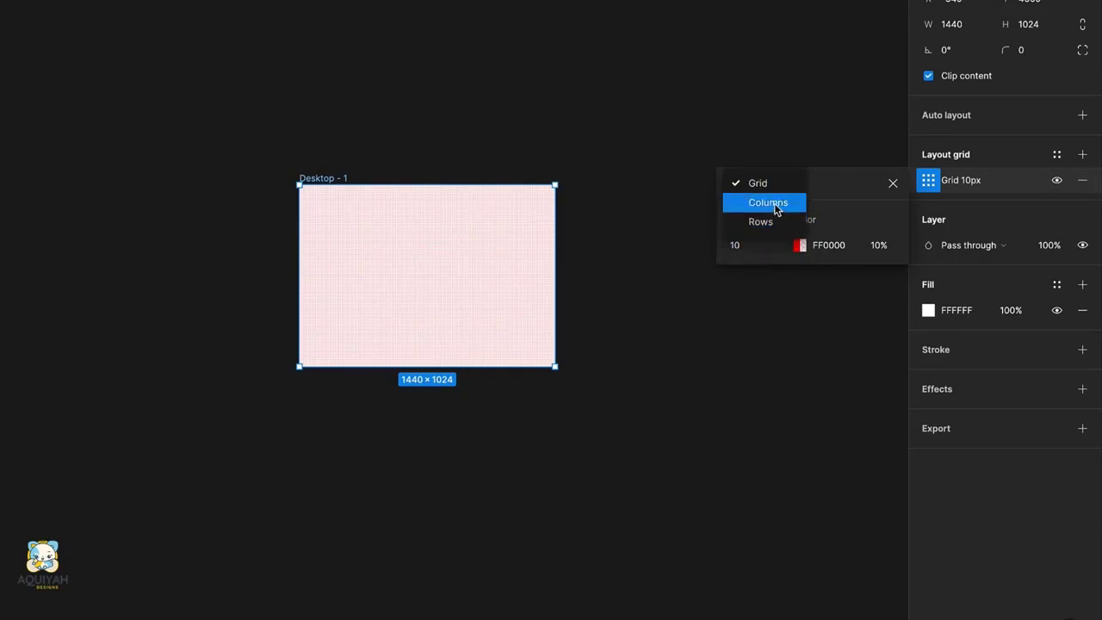
{"action": "left_click", "coordinate": [777, 211]}
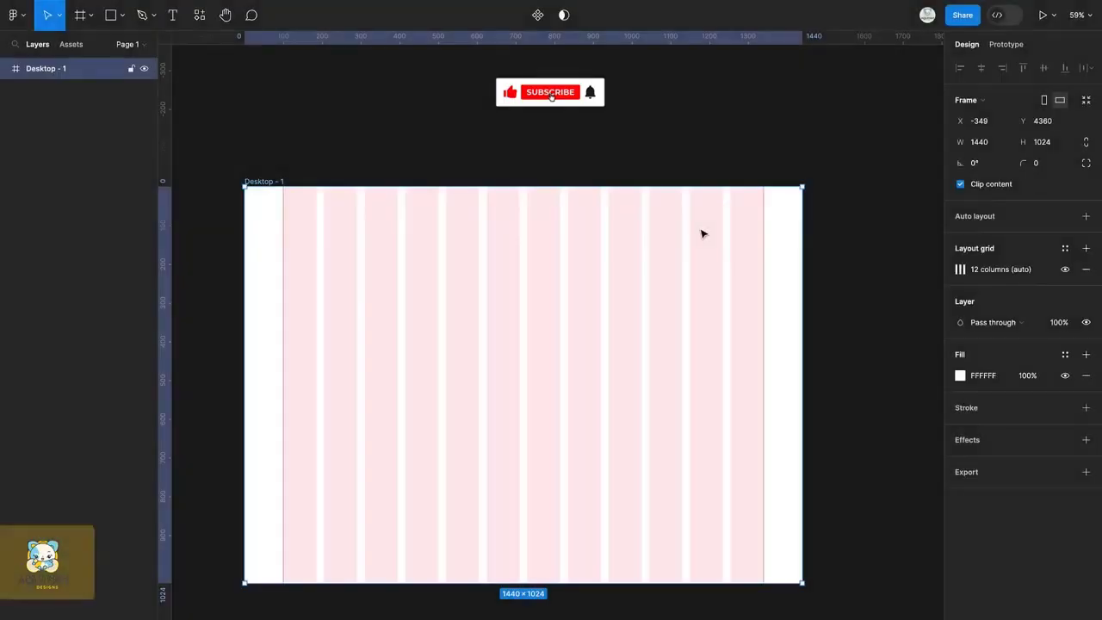
Add a 'Sign up' text in Poppins size 16 near the frame's top-right corner
{"action": "key", "text": "t"}
{"action": "left_click", "coordinate": [676, 226]}
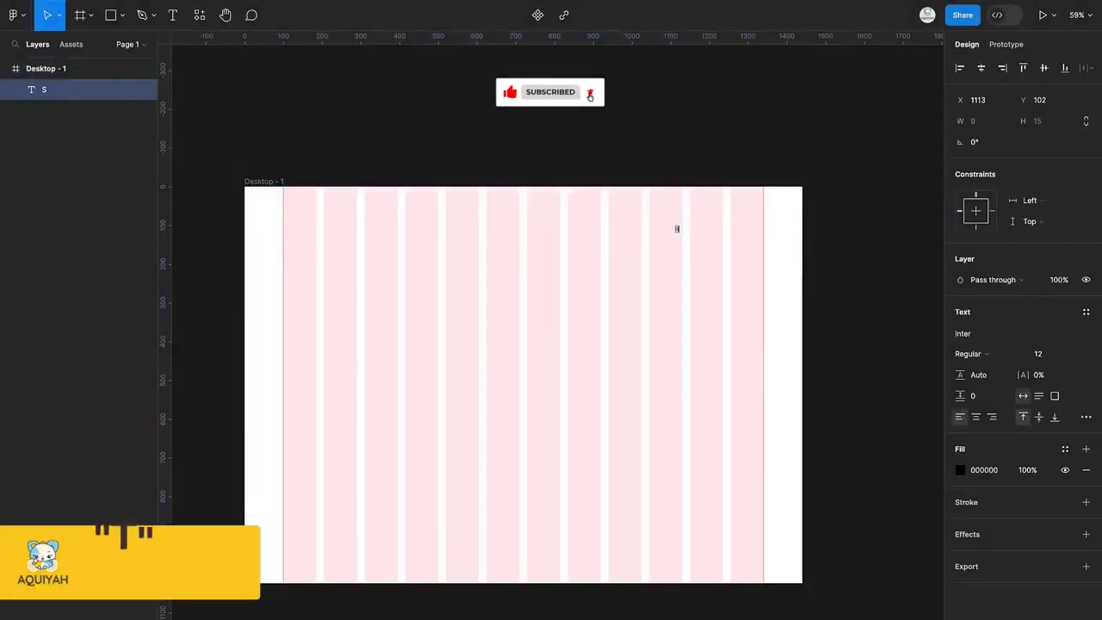
{"action": "type", "text": "Sign up"}
{"action": "key", "text": "Escape"}
{"action": "left_click", "coordinate": [1052, 356]}
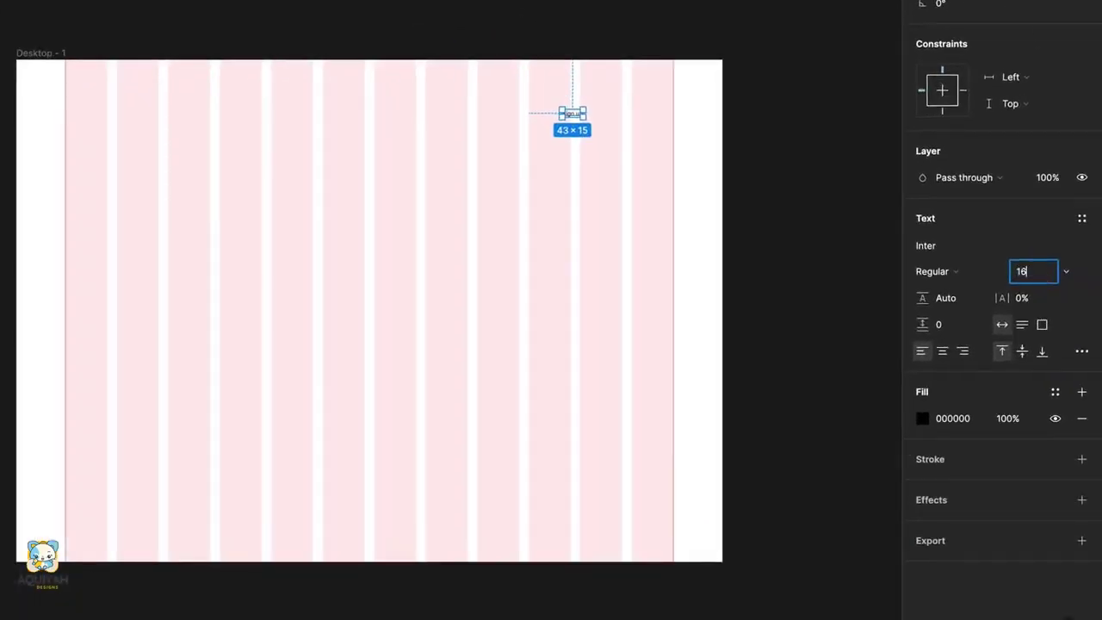
{"action": "key", "text": "Return"}
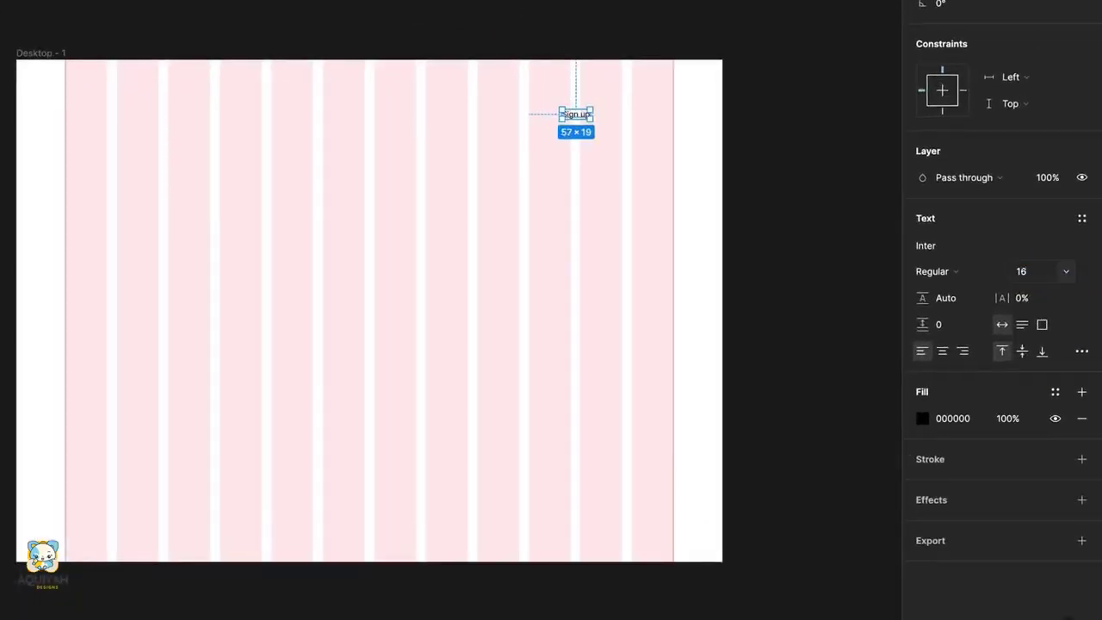
{"action": "left_click", "coordinate": [966, 251]}
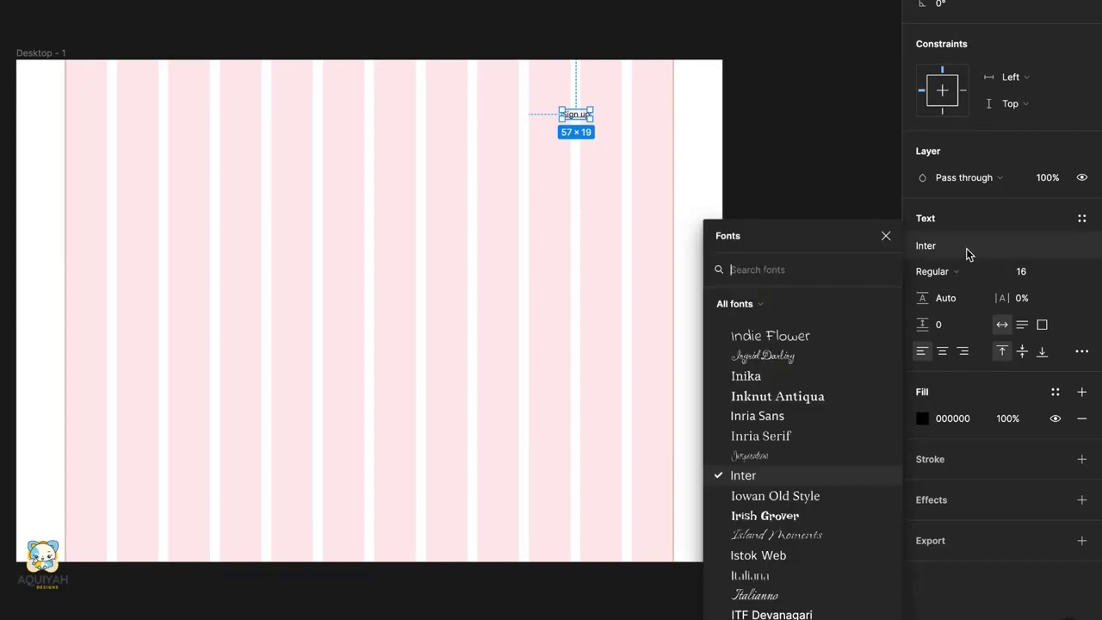
{"action": "type", "text": "poppi"}
{"action": "key", "text": "Return"}
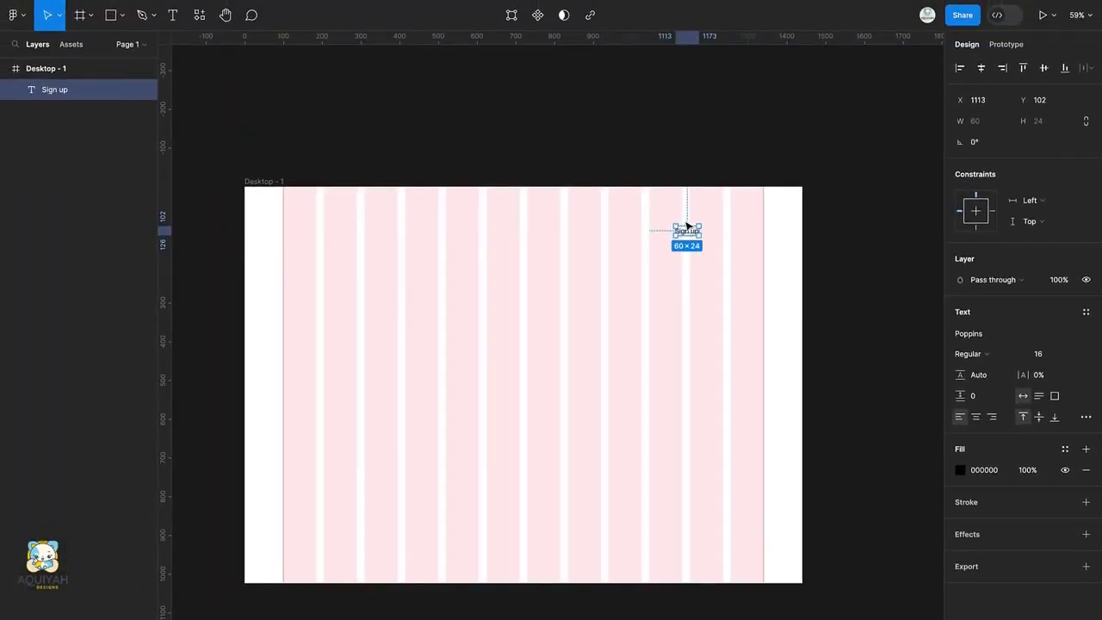
{"action": "left_click_drag", "start_coordinate": [688, 234], "coordinate": [731, 212]}
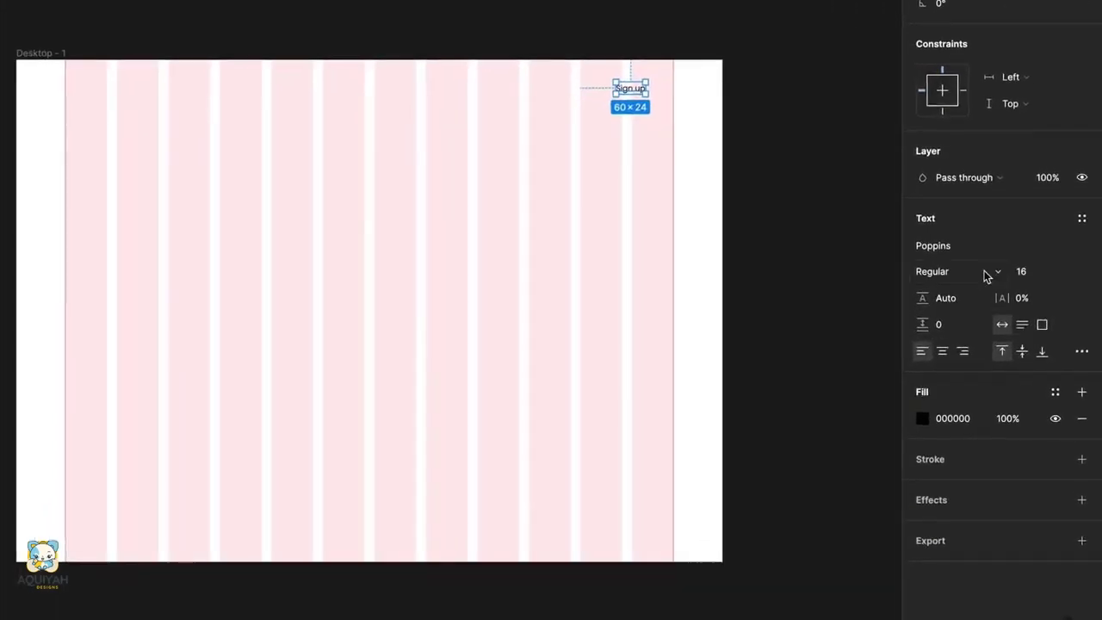
Make Sign up Medium weight, wrap it in auto layout about 208 wide, and add a stroke
{"action": "left_click", "coordinate": [983, 353]}
{"action": "left_click", "coordinate": [953, 294]}
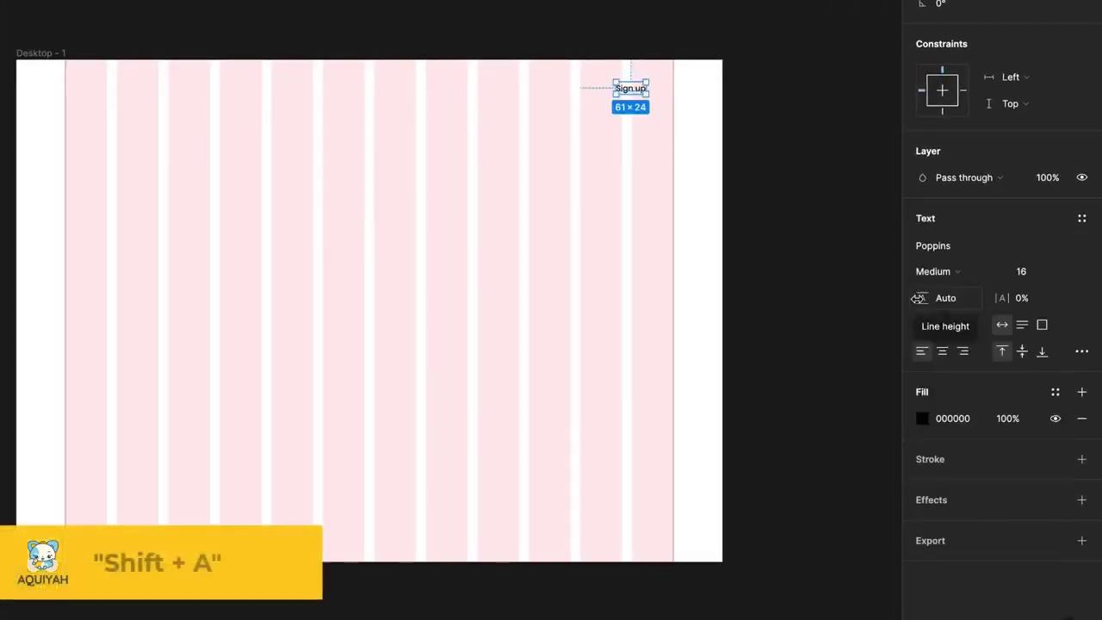
{"action": "key", "text": "shift+a"}
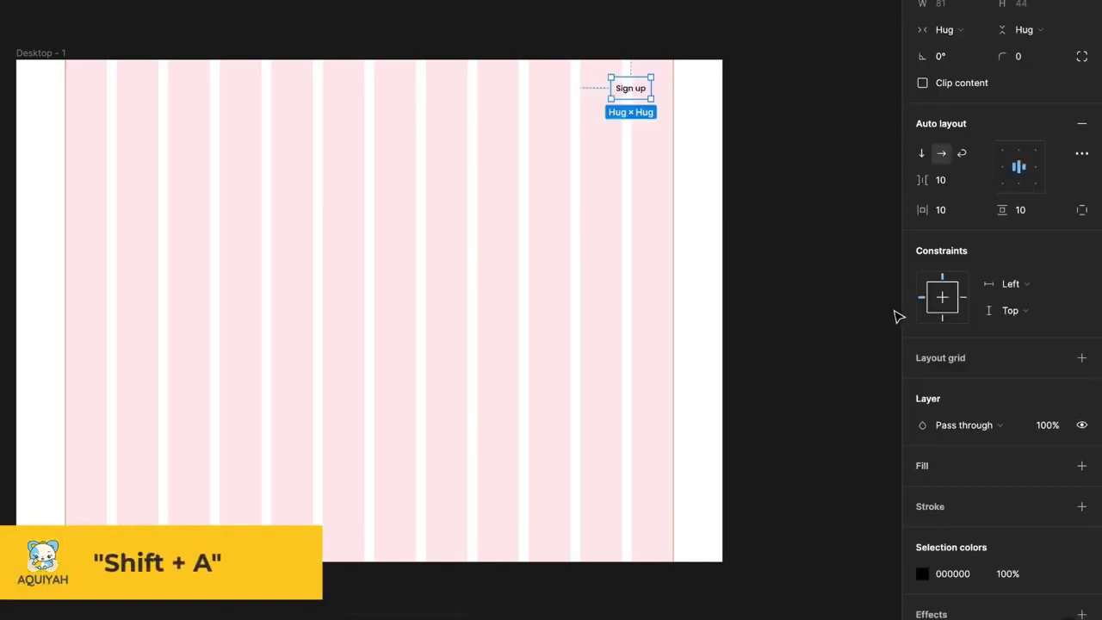
{"action": "left_click_drag", "start_coordinate": [611, 89], "coordinate": [548, 94]}
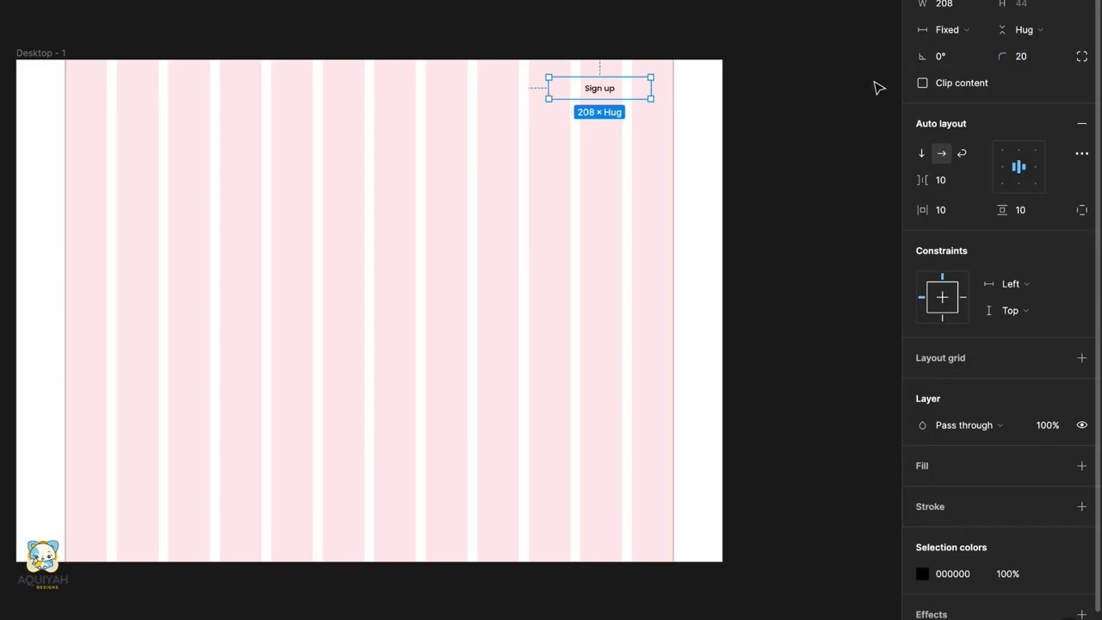
{"action": "scroll", "coordinate": [1084, 460], "scroll_direction": "down", "scroll_amount": 1}
{"action": "left_click", "coordinate": [1082, 454]}
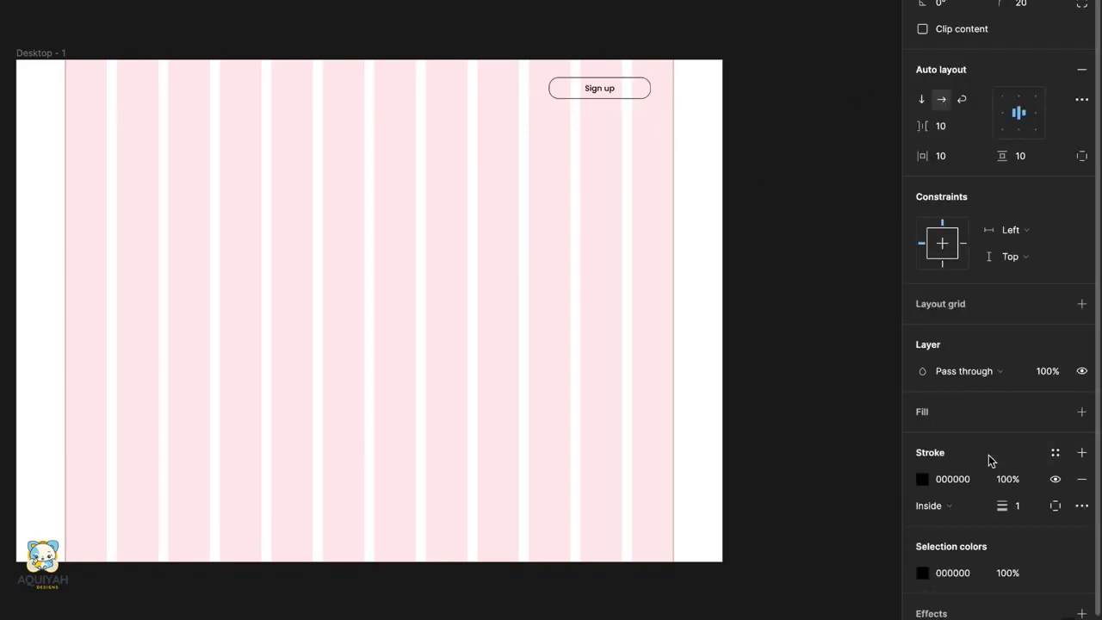
Fill the Desktop frame with dark teal 003A34
{"action": "key", "text": "Escape"}
{"action": "left_click", "coordinate": [922, 299]}
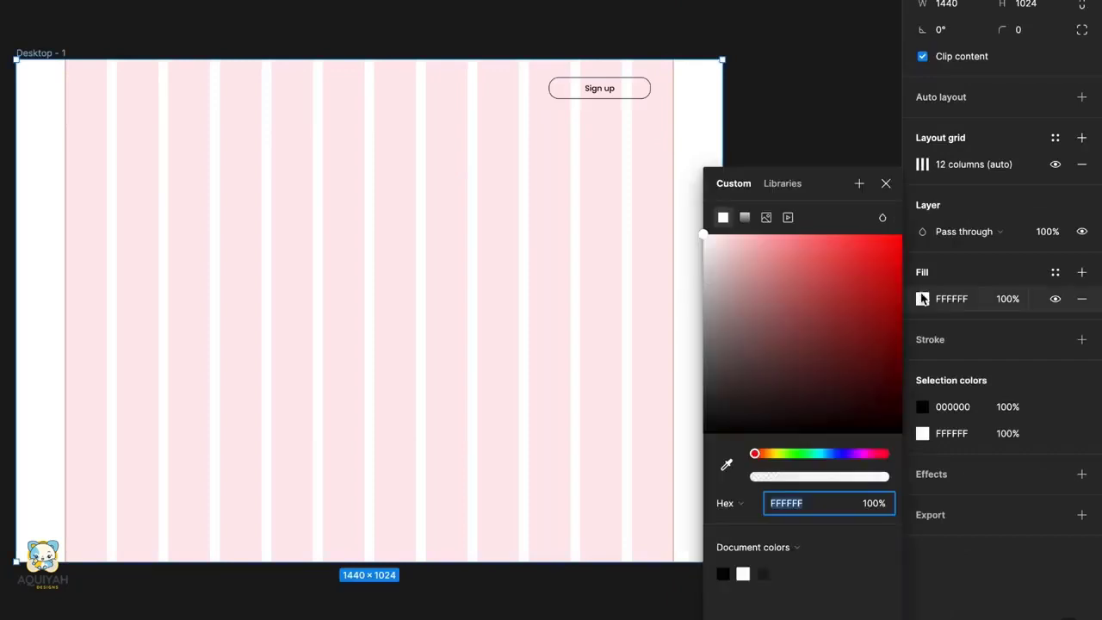
{"action": "type", "text": "003A34"}
{"action": "key", "text": "Return"}
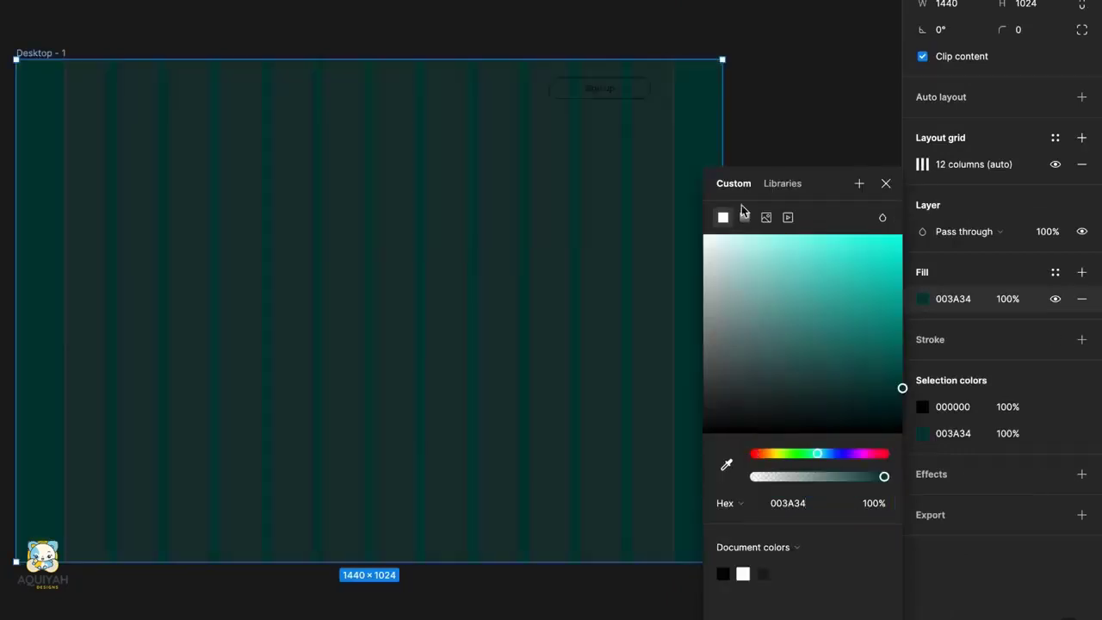
{"action": "left_click", "coordinate": [888, 183]}
Recolour the Sign up button's black text and outline to yellow FEC600
{"action": "left_click", "coordinate": [627, 94]}
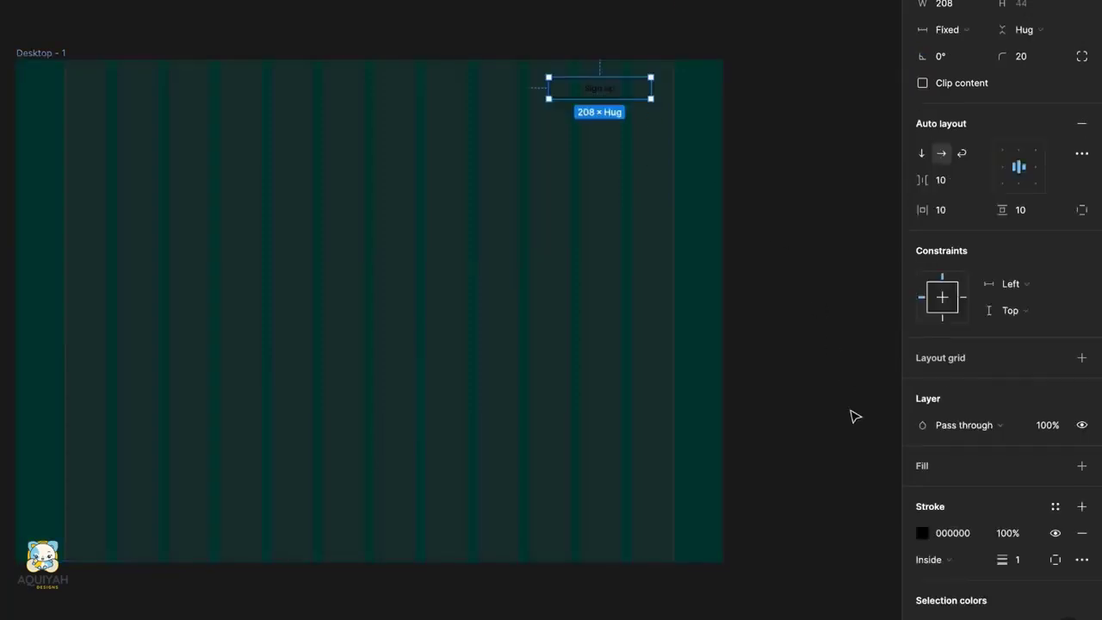
{"action": "scroll", "coordinate": [917, 505], "scroll_direction": "down", "scroll_amount": 3}
{"action": "left_click", "coordinate": [950, 540]}
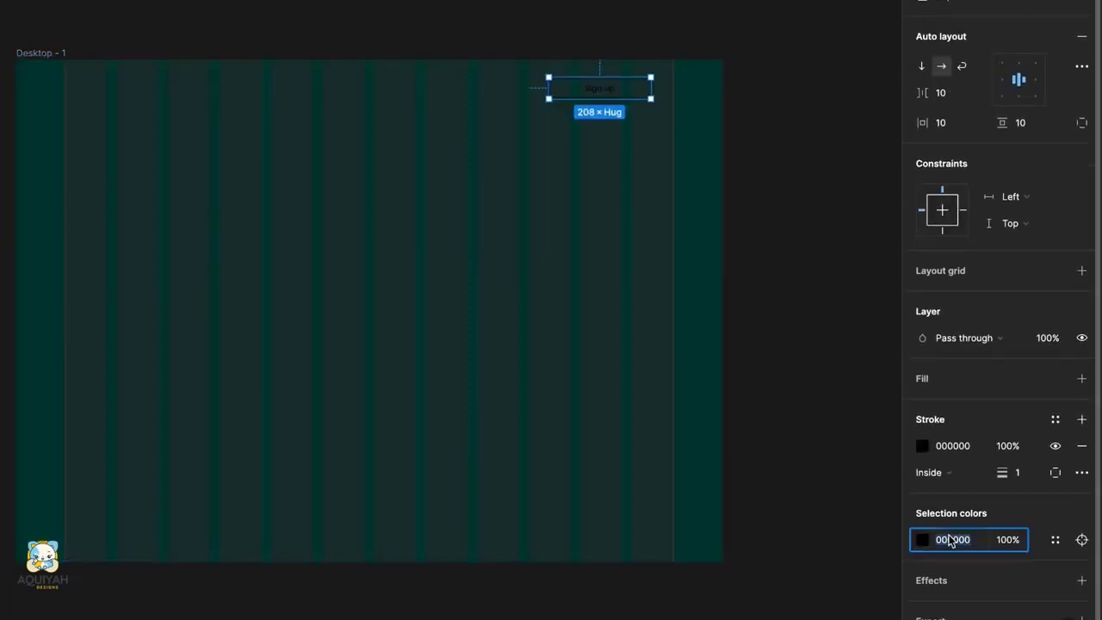
{"action": "type", "text": "FEC600"}
{"action": "key", "text": "Return"}
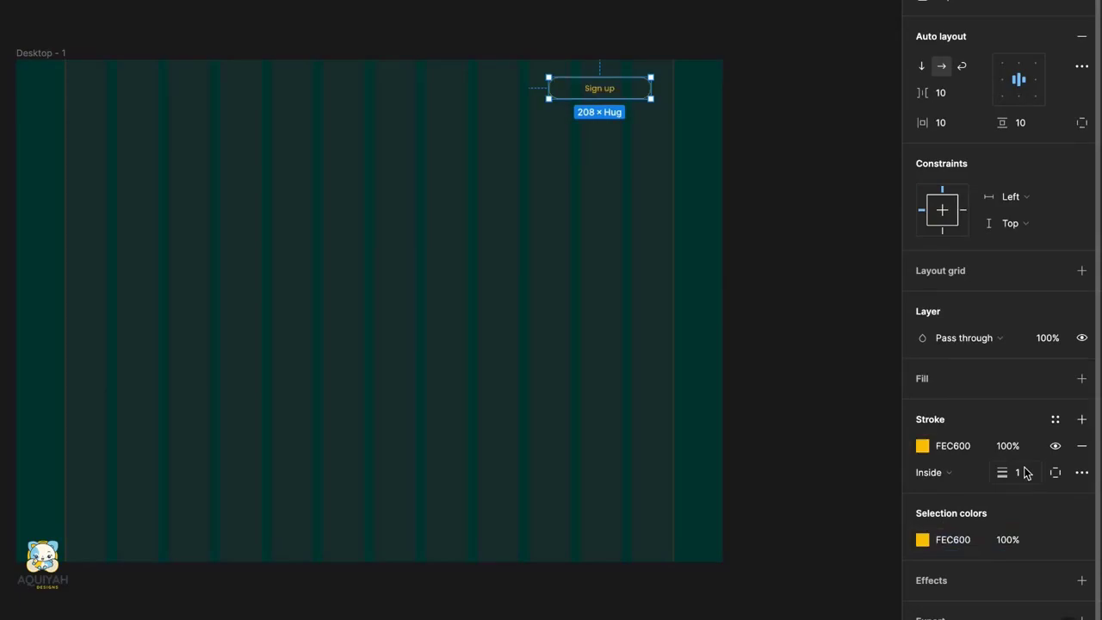
{"action": "key", "text": "Escape"}
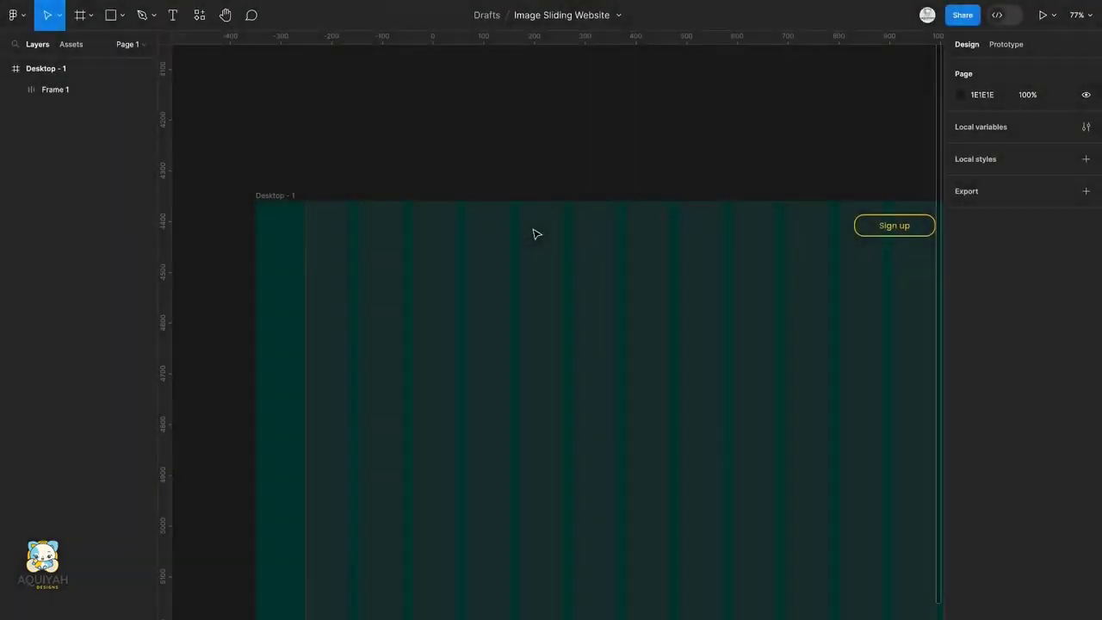
Add a 'L'Hosier' text in Adobe Garamond Pro, centred horizontally at the frame's top
{"action": "key", "text": "t"}
{"action": "left_click", "coordinate": [532, 228]}
{"action": "type", "text": "L'"}
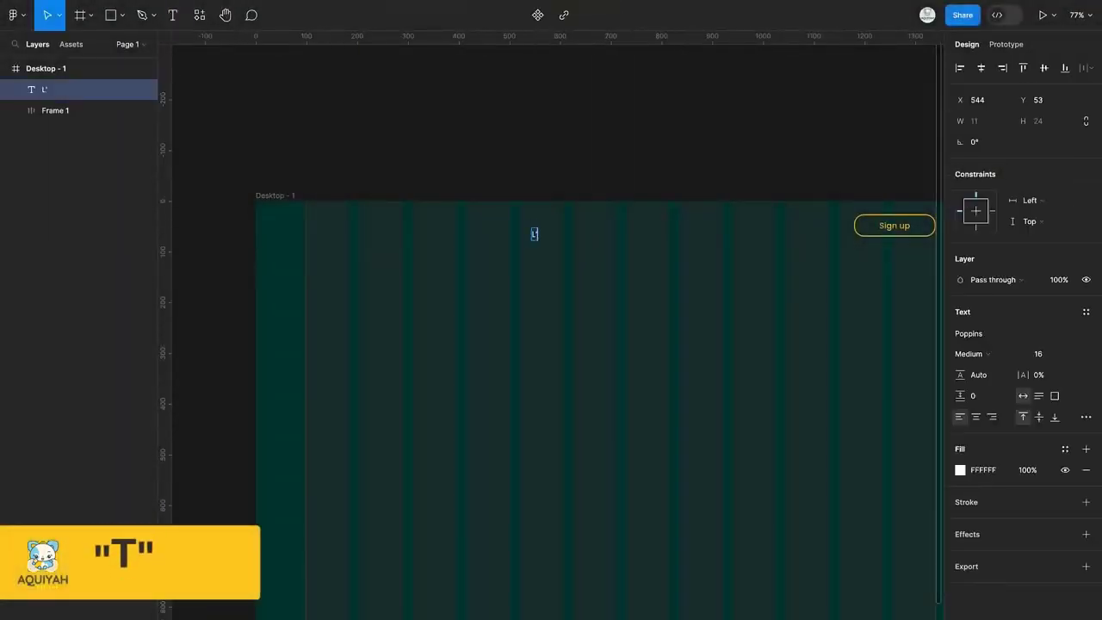
{"action": "type", "text": "Hosier"}
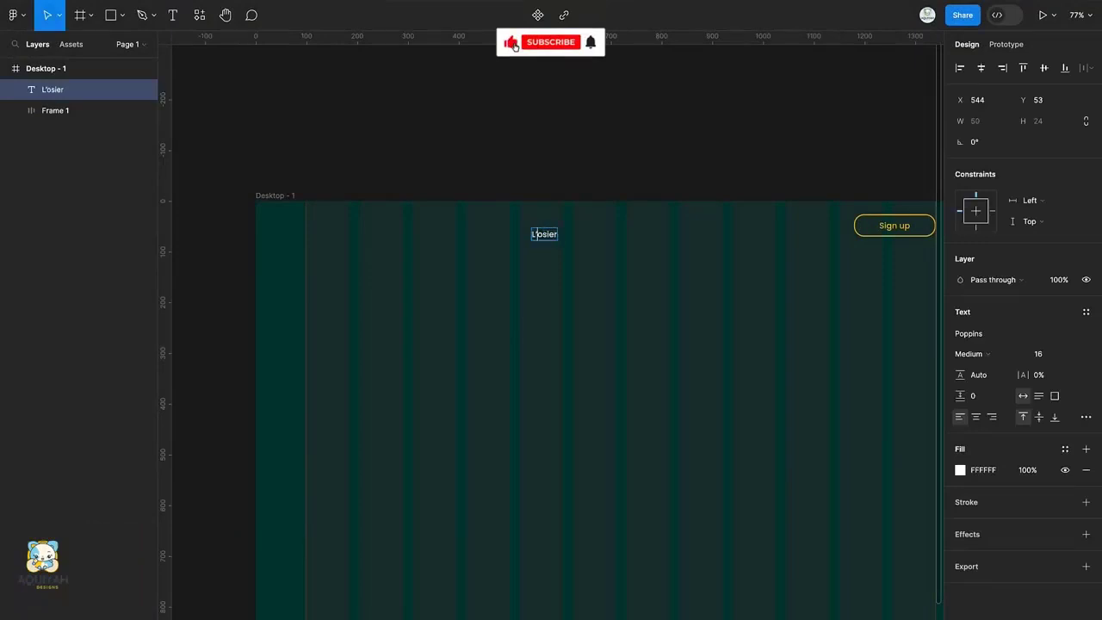
{"action": "key", "text": "Escape"}
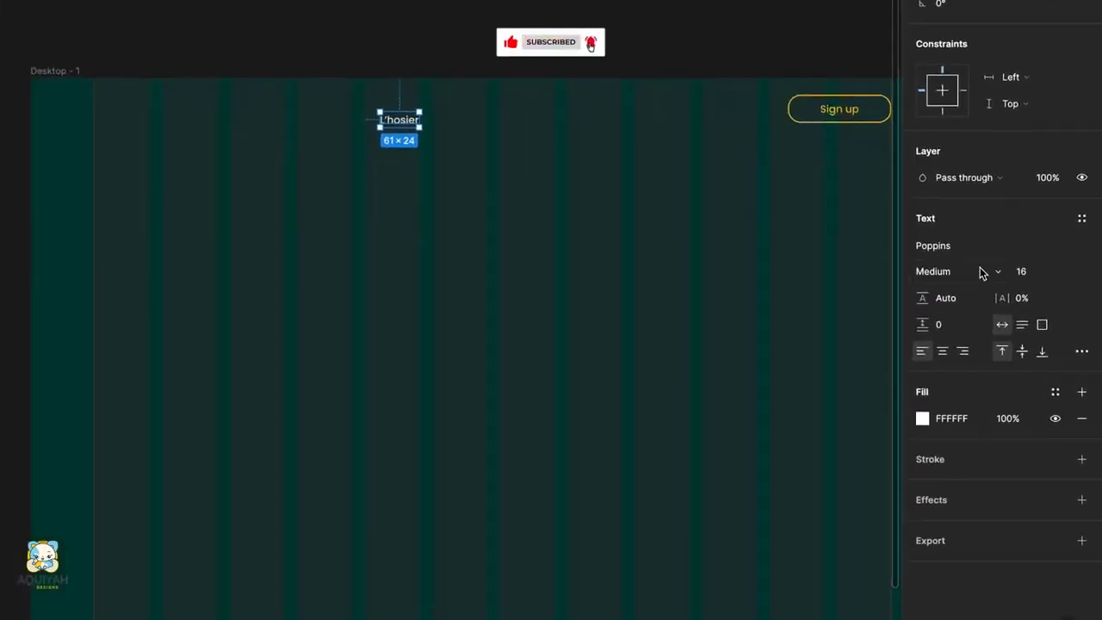
{"action": "left_click", "coordinate": [966, 252]}
{"action": "type", "text": "ad"}
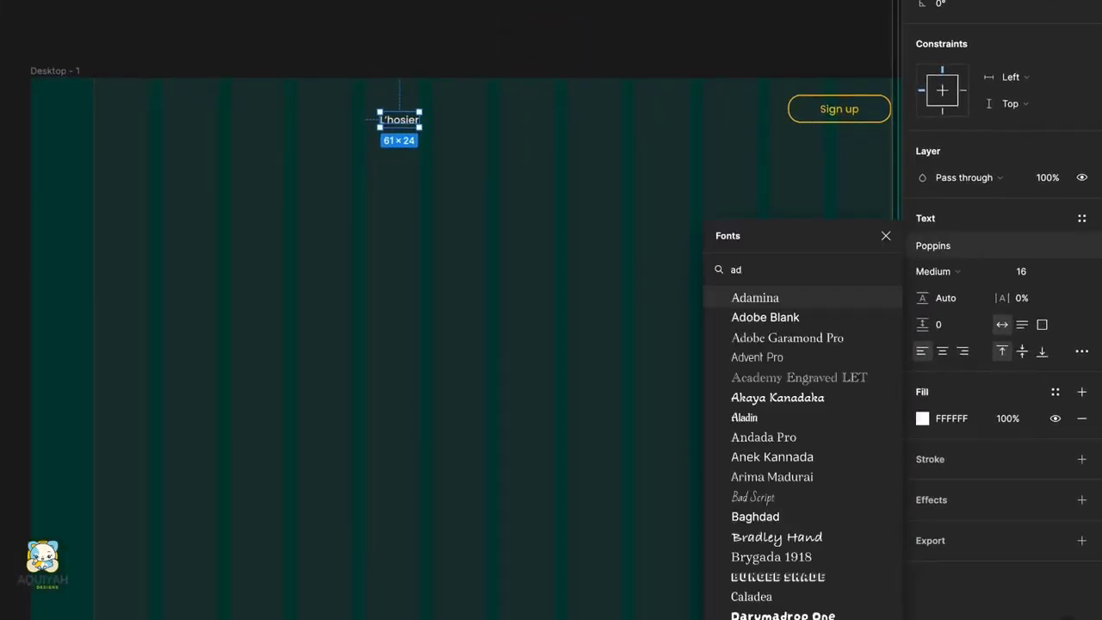
{"action": "type", "text": "o"}
{"action": "left_click", "coordinate": [819, 319]}
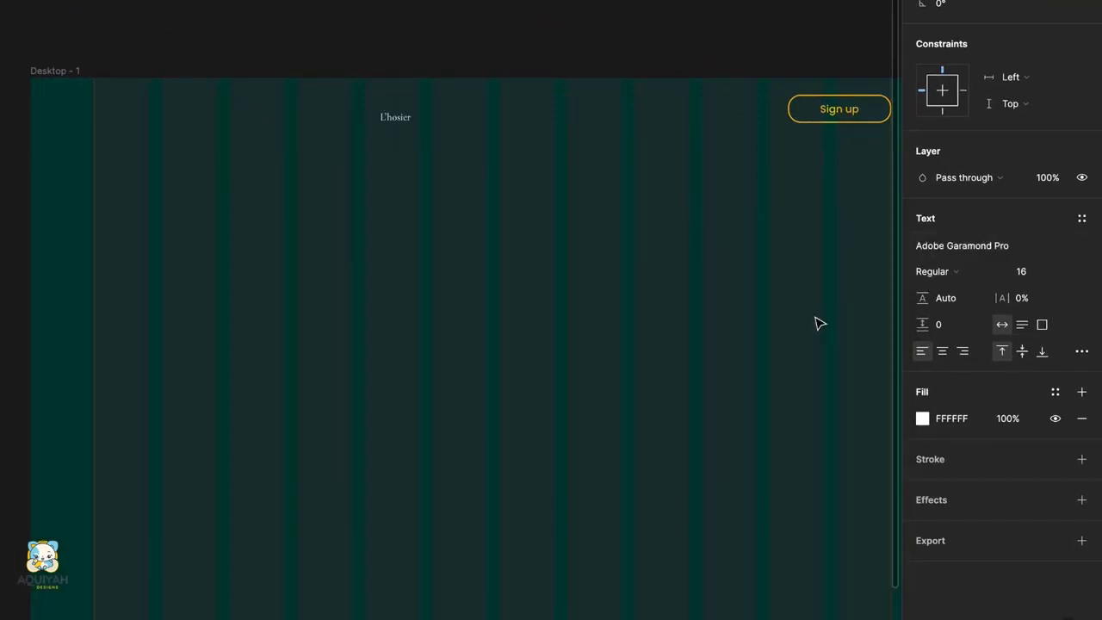
{"action": "left_click", "coordinate": [948, 90]}
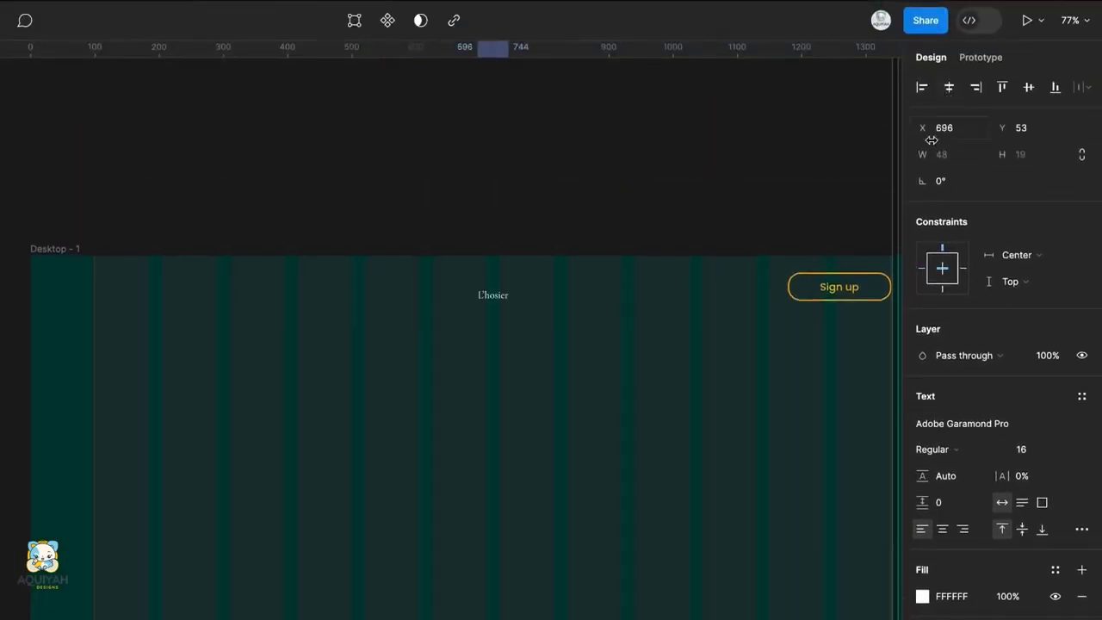
Set the L'hosier wordmark to size 35 and fill it yellow FEC600
{"action": "left_click", "coordinate": [1033, 450]}
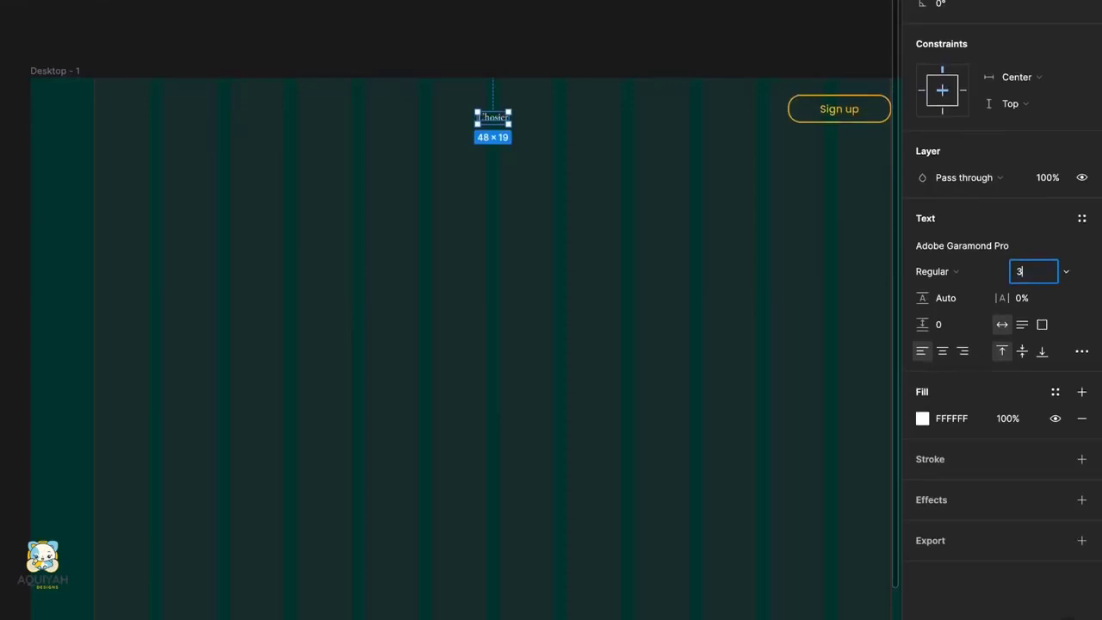
{"action": "key", "text": "Return"}
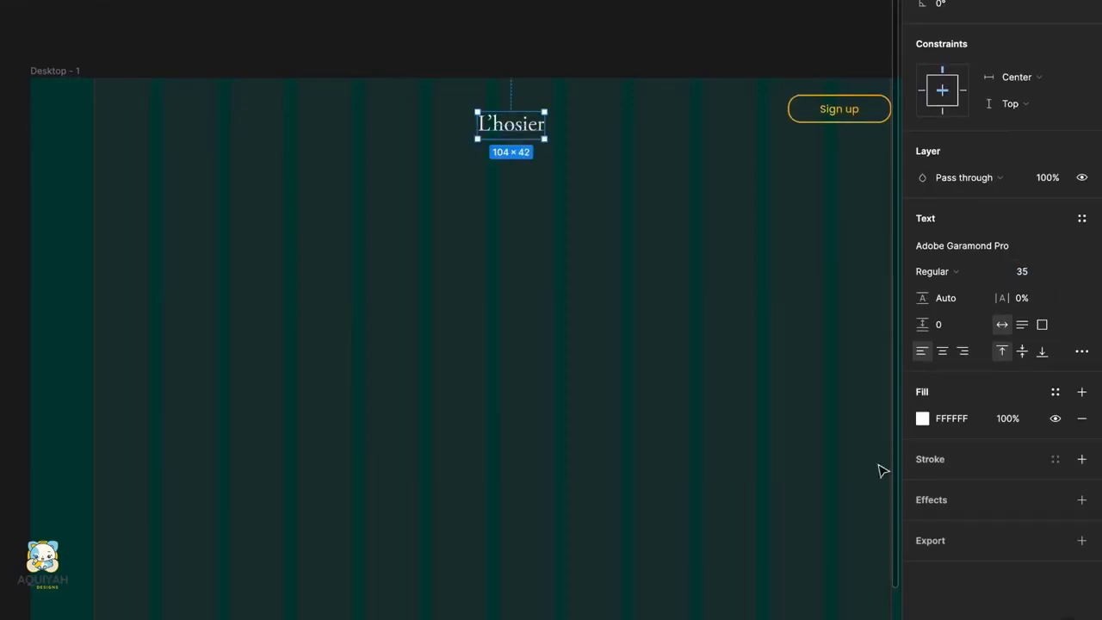
{"action": "left_click", "coordinate": [922, 420]}
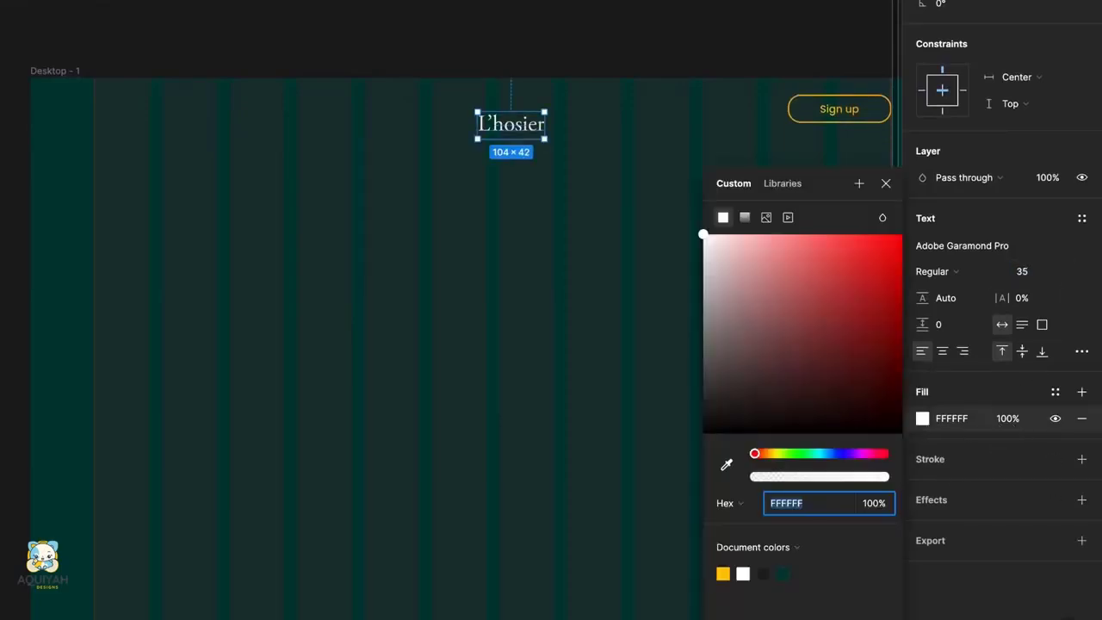
{"action": "left_click", "coordinate": [724, 572]}
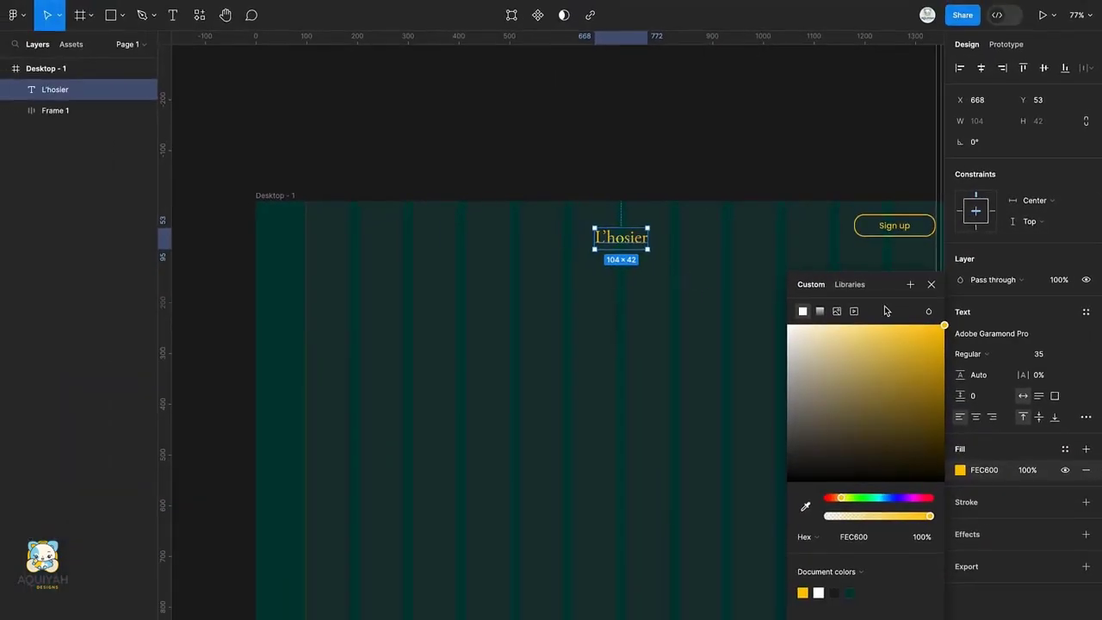
{"action": "left_click", "coordinate": [931, 284]}
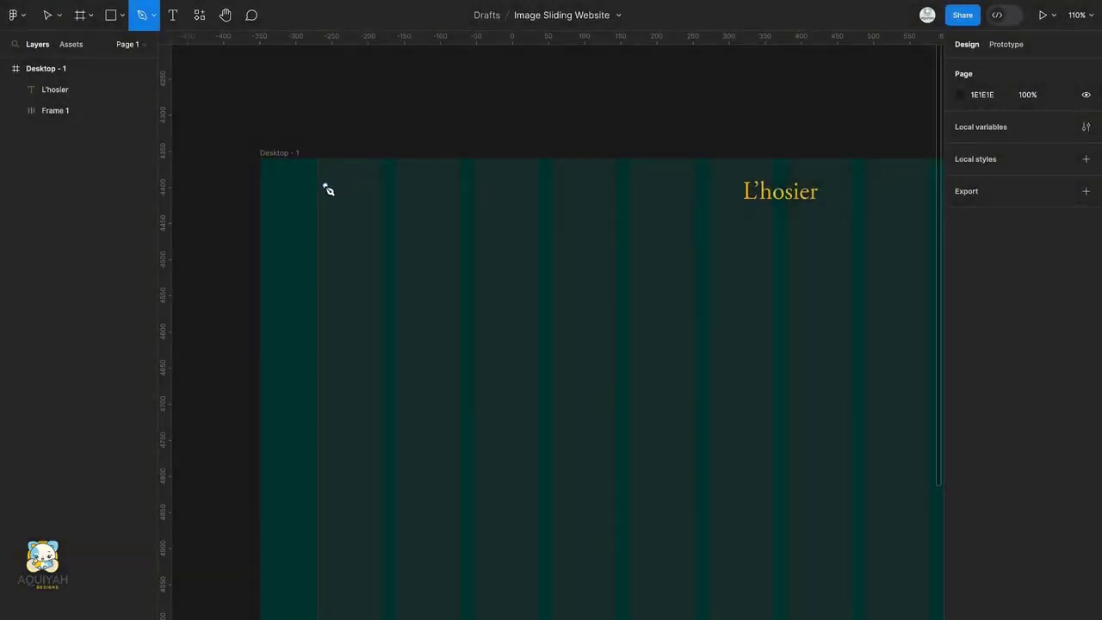
Draw three horizontal menu lines at the frame's top left
{"action": "key", "text": "p"}
{"action": "left_click", "coordinate": [321, 185]}
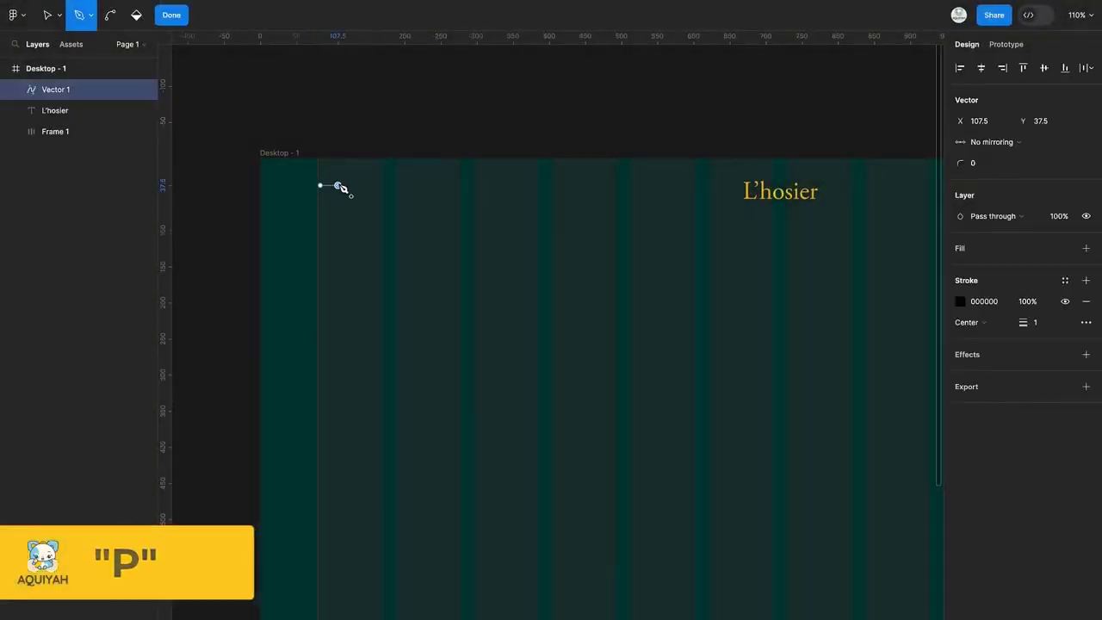
{"action": "left_click", "coordinate": [338, 185]}
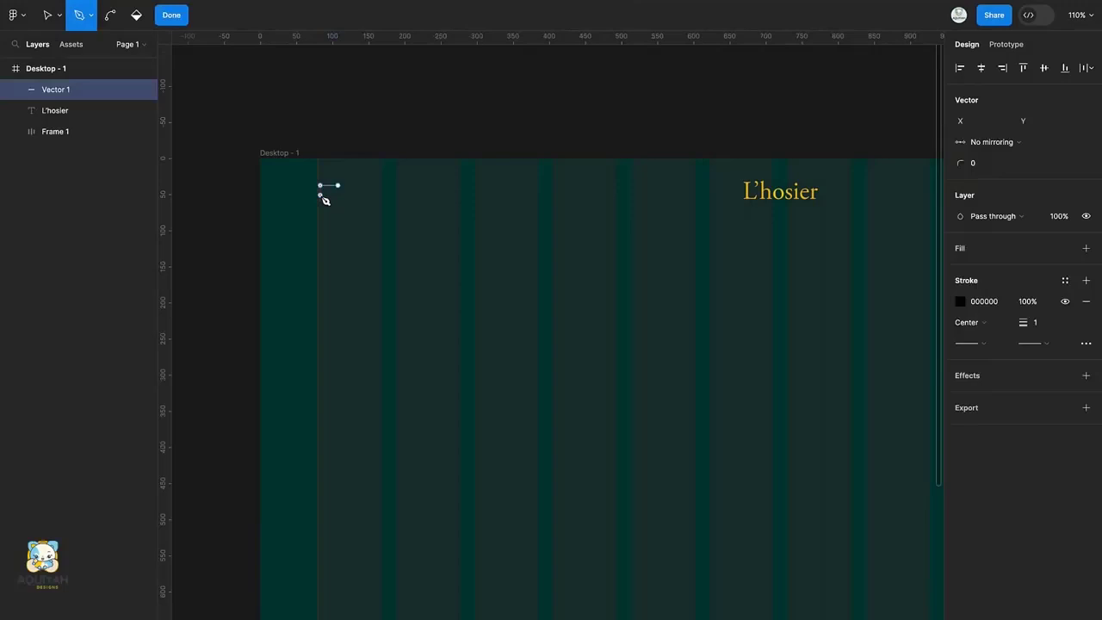
{"action": "left_click", "coordinate": [321, 194]}
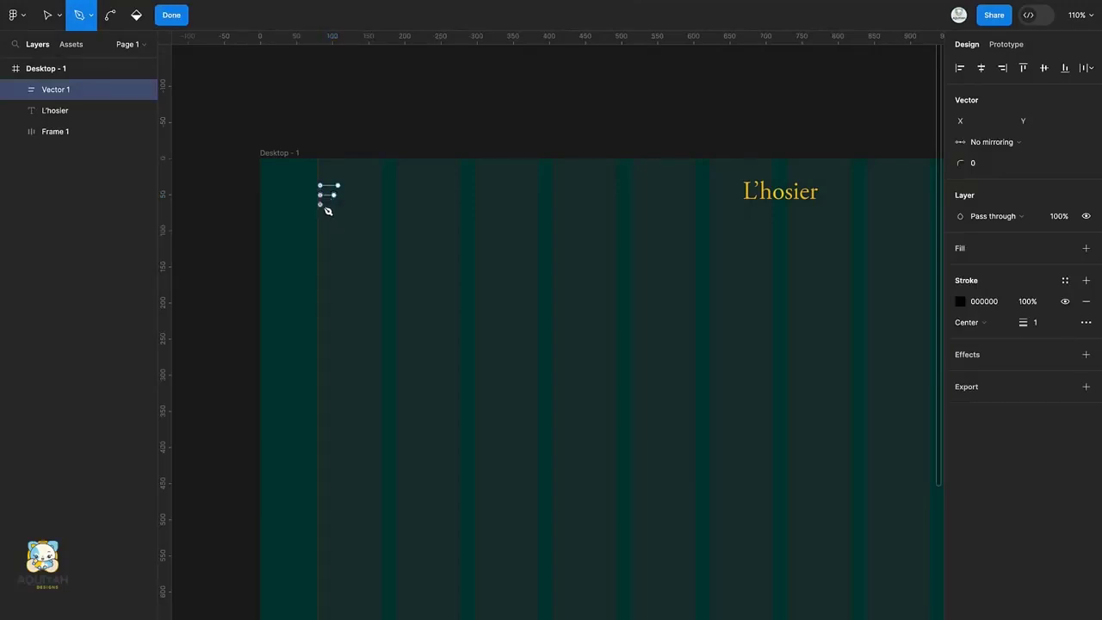
{"action": "scroll", "coordinate": [328, 211], "scroll_direction": "up", "scroll_amount": 5}
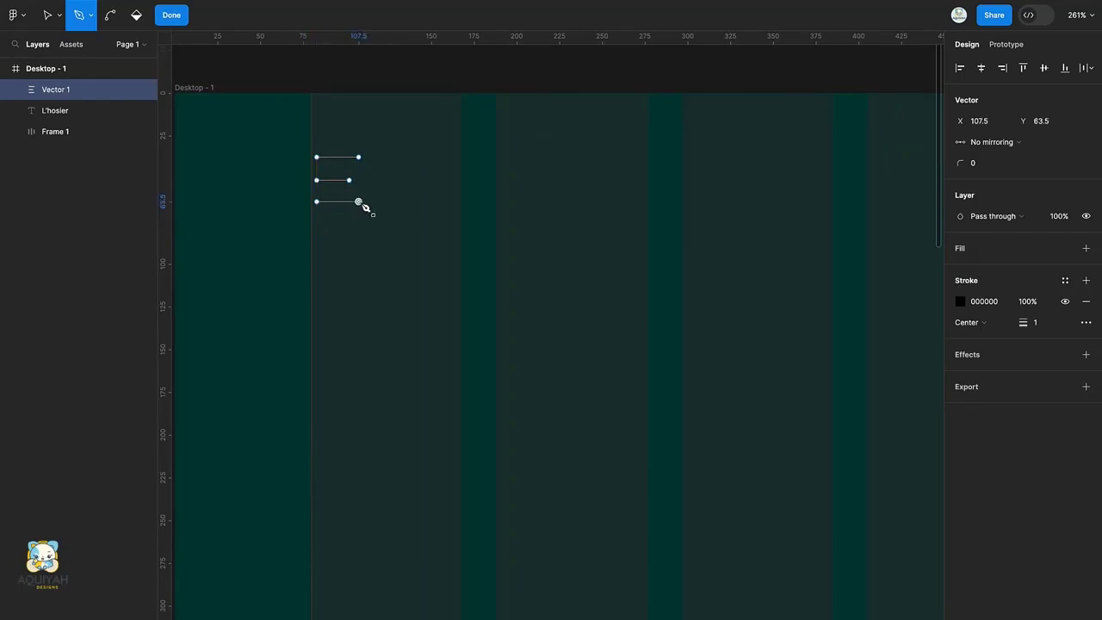
{"action": "key", "text": "Escape"}
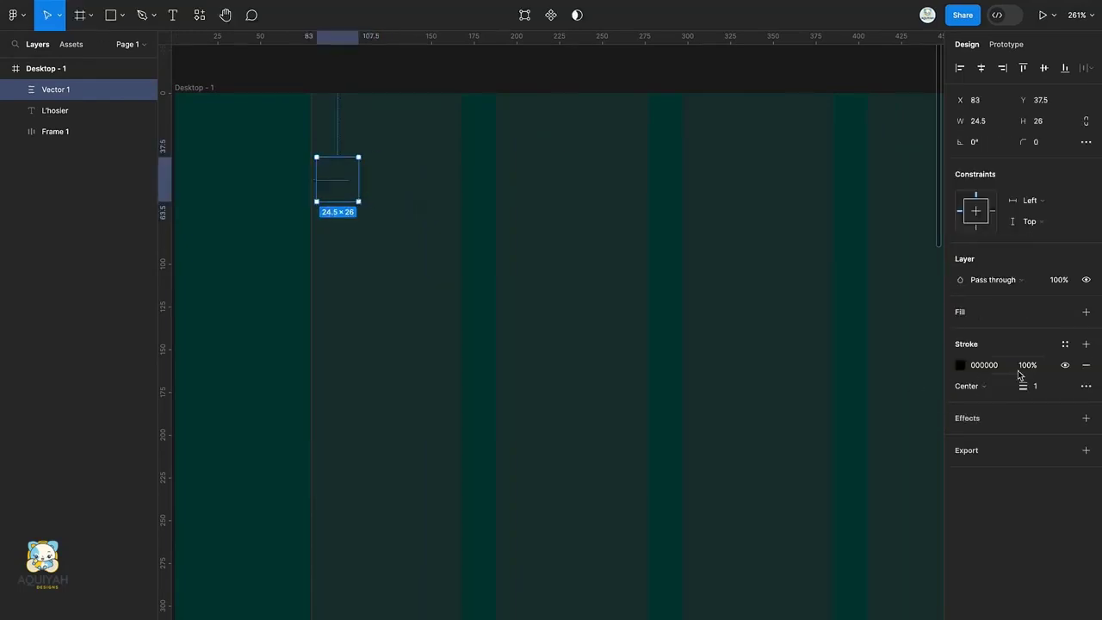
Give the menu lines a yellow FEC600 stroke, width 2, rounded ends, and tighter spacing
{"action": "left_click", "coordinate": [962, 365]}
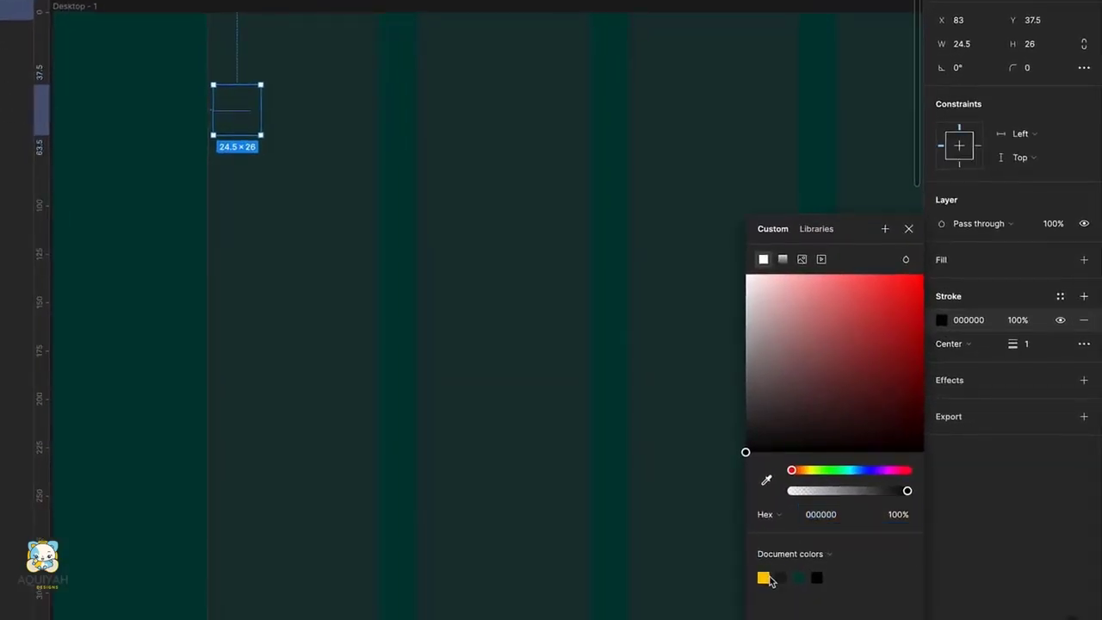
{"action": "left_click", "coordinate": [765, 576]}
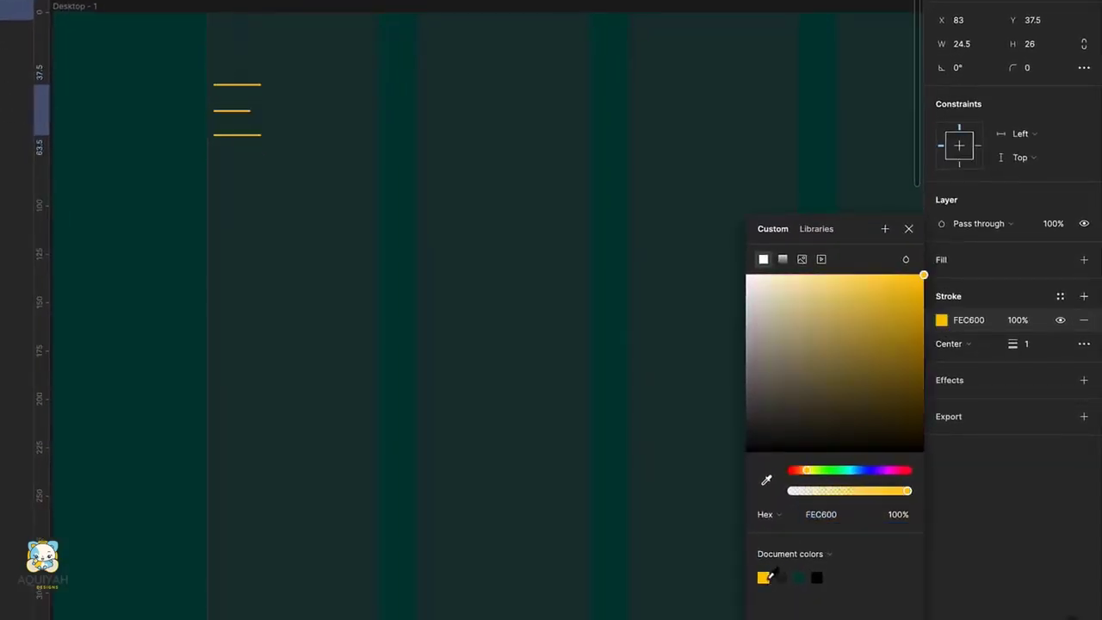
{"action": "left_click", "coordinate": [1084, 344]}
{"action": "left_click", "coordinate": [879, 421]}
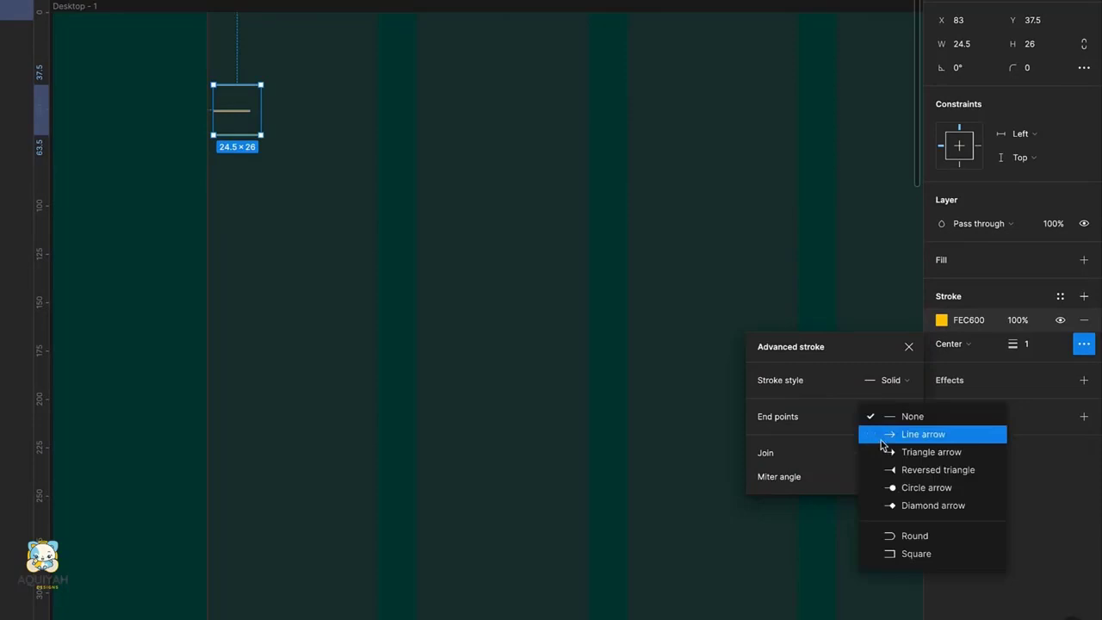
{"action": "left_click", "coordinate": [896, 552]}
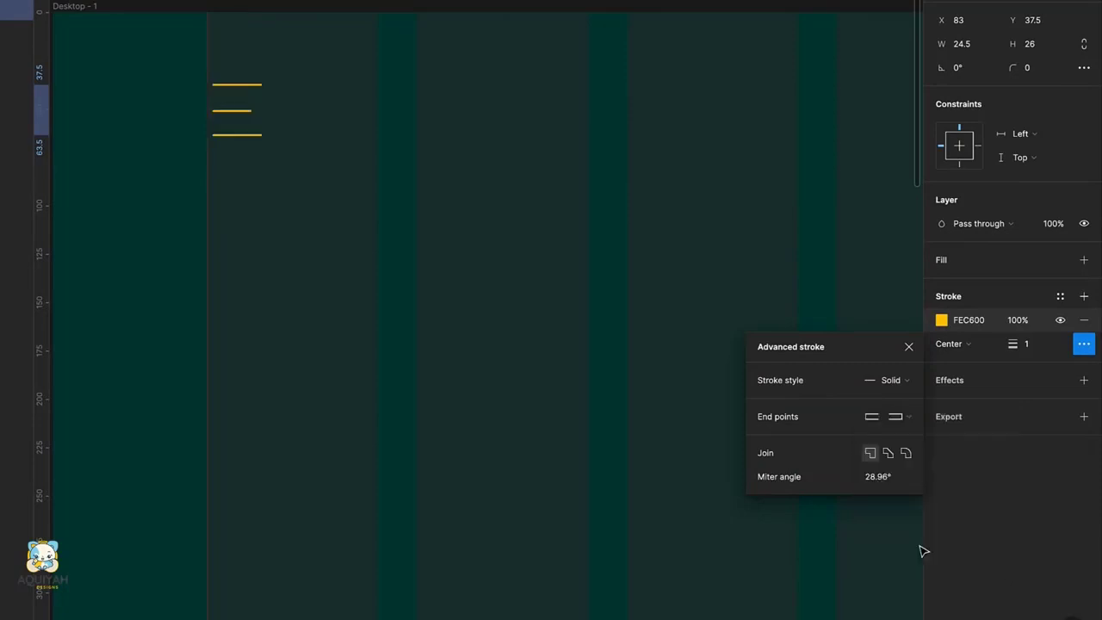
{"action": "left_click", "coordinate": [898, 421]}
{"action": "left_click", "coordinate": [900, 398]}
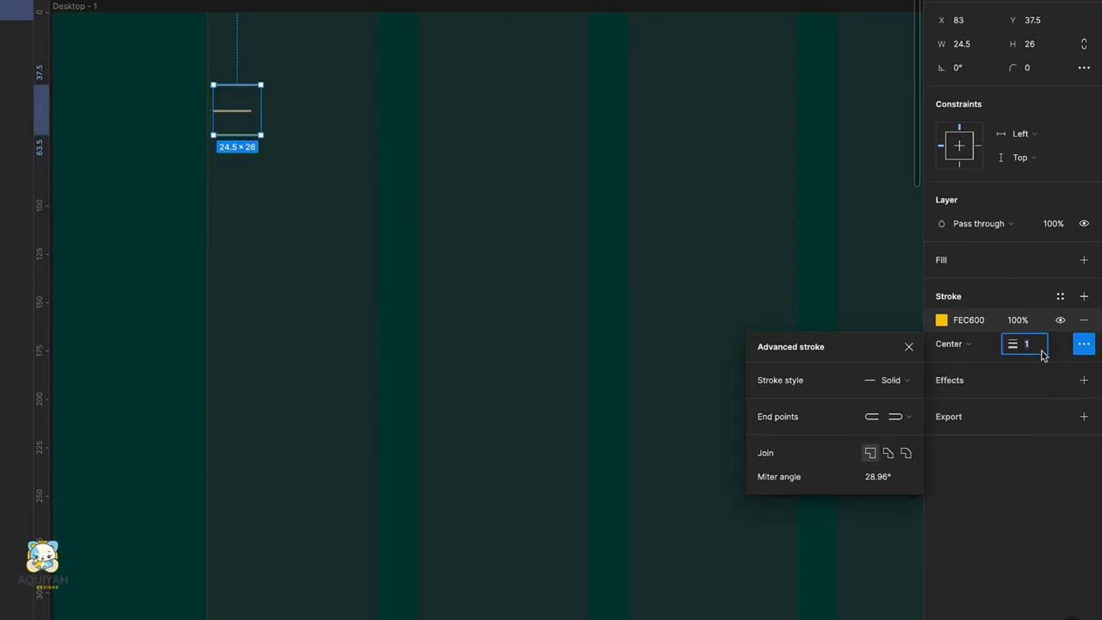
{"action": "key", "text": "Up"}
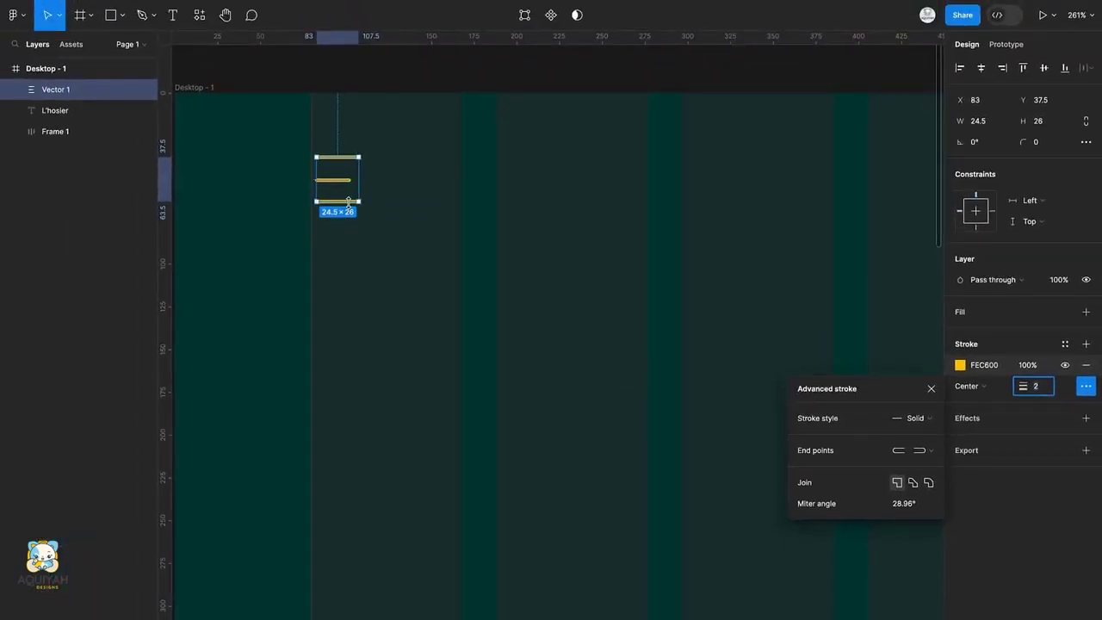
{"action": "left_click_drag", "start_coordinate": [349, 199], "coordinate": [348, 186]}
{"action": "left_click", "coordinate": [354, 209]}
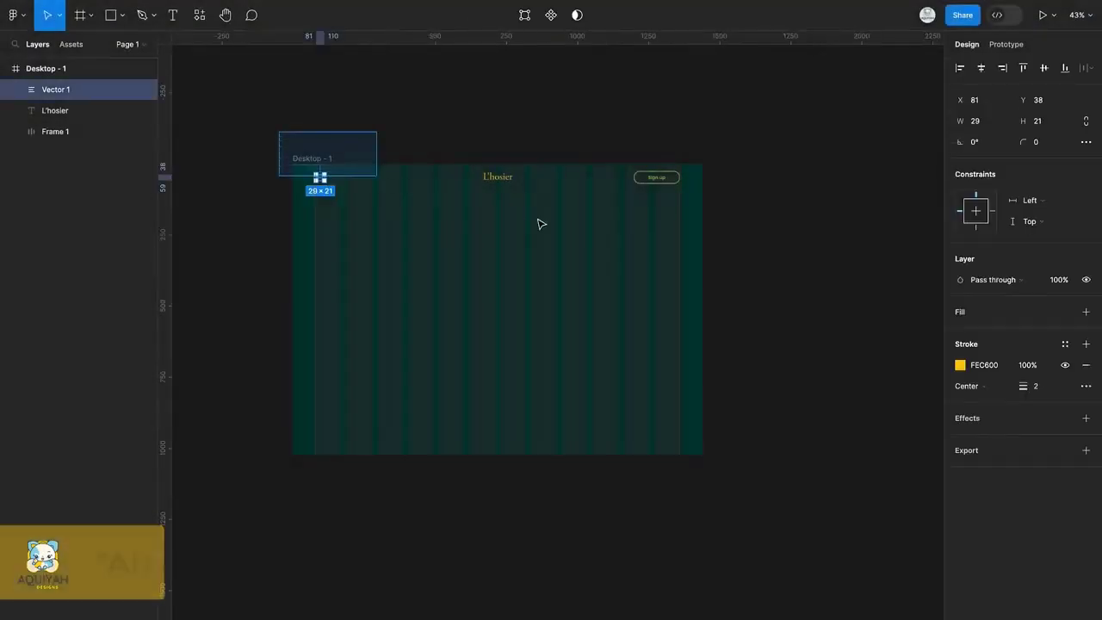
Wrap the icon, logo and Sign up button in a frame named 'Navbar'
{"action": "key", "text": "ctrl+a"}
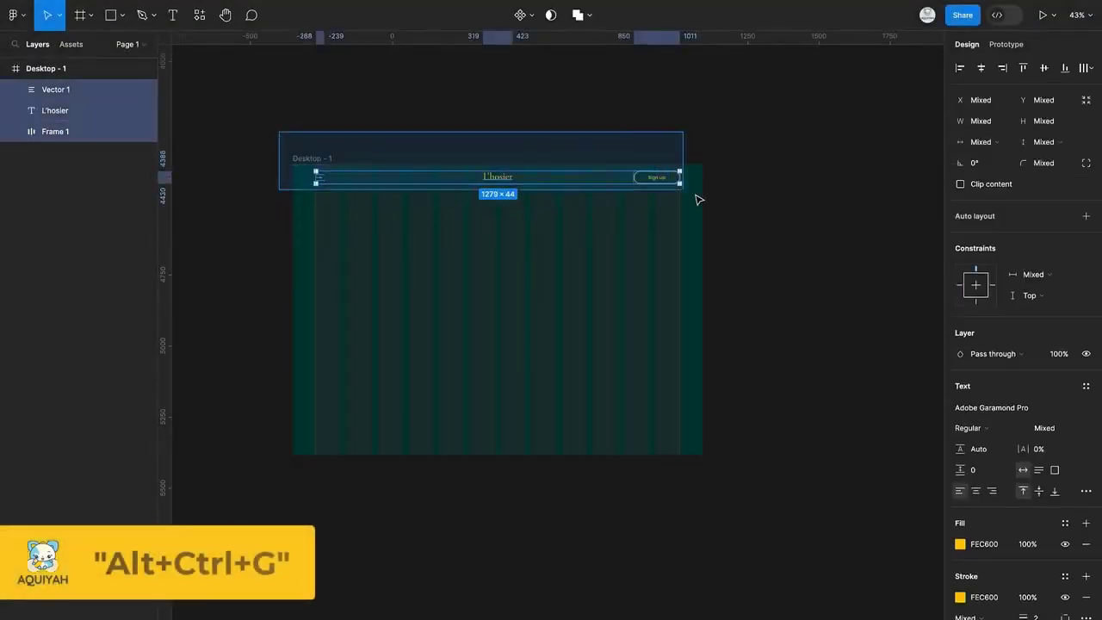
{"action": "key", "text": "ctrl+alt+g"}
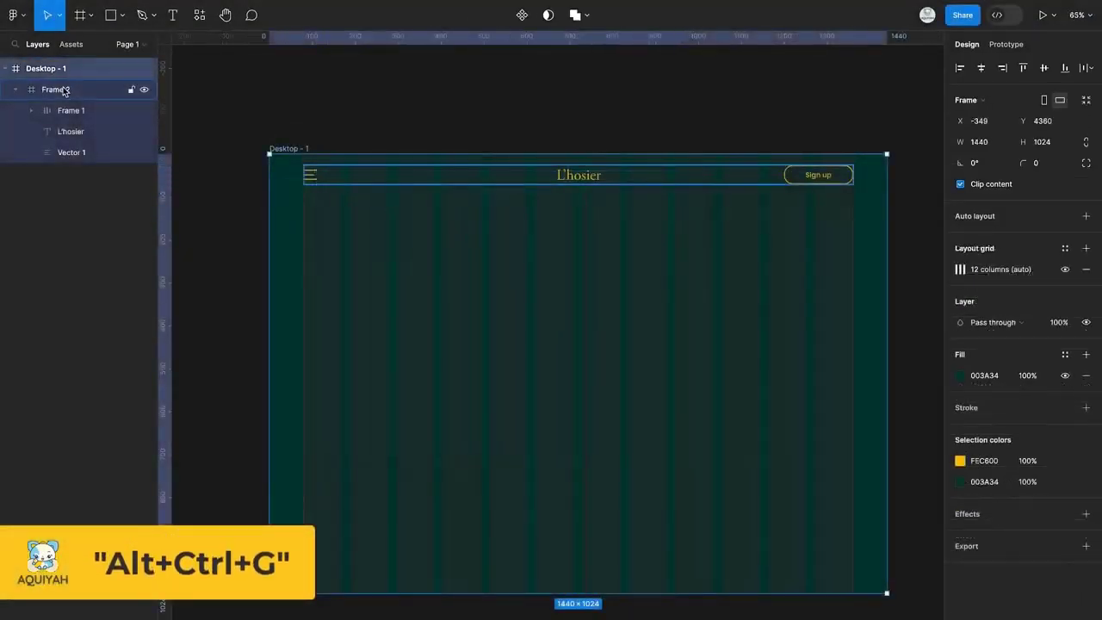
{"action": "double_click", "coordinate": [60, 90]}
{"action": "type", "text": "Navbar"}
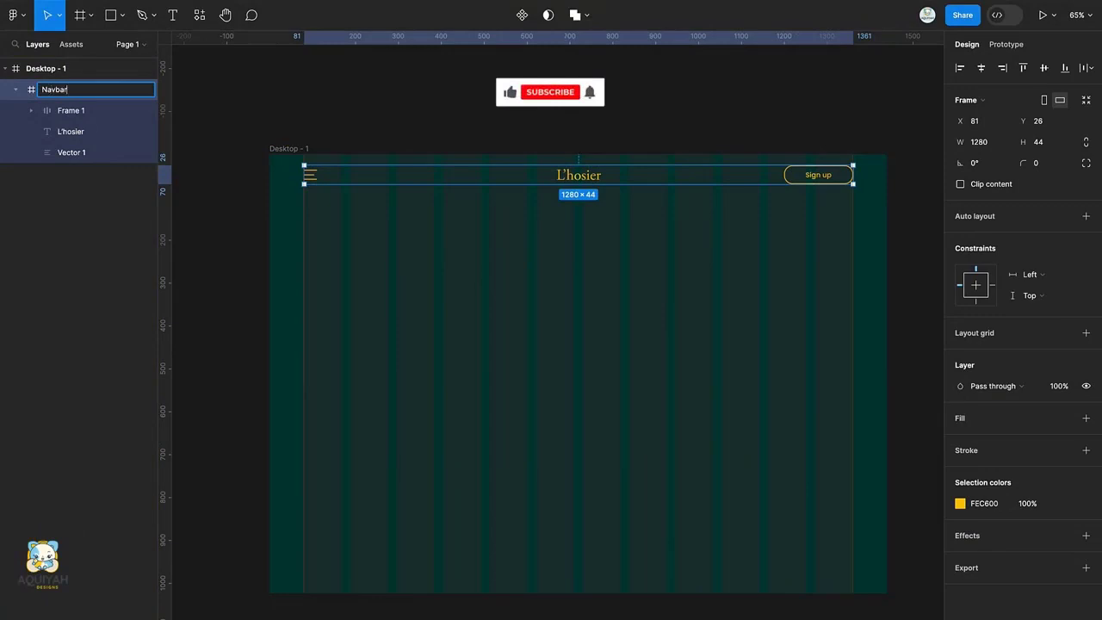
{"action": "key", "text": "Return"}
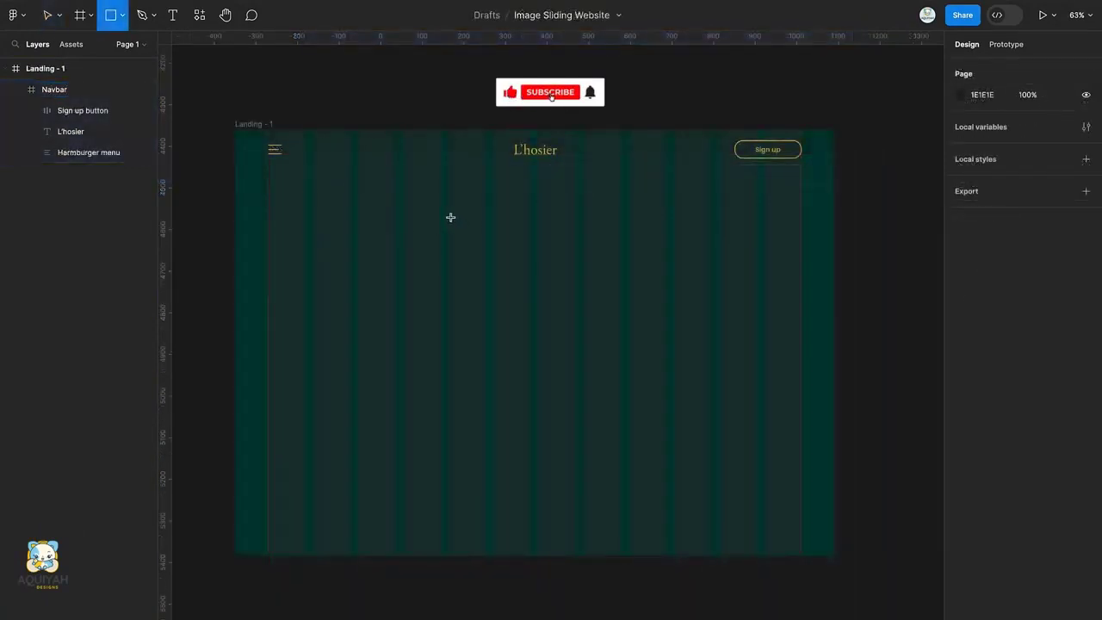
Draw a 414×670 rectangle below the navbar
{"action": "left_click_drag", "start_coordinate": [451, 217], "coordinate": [647, 505]}
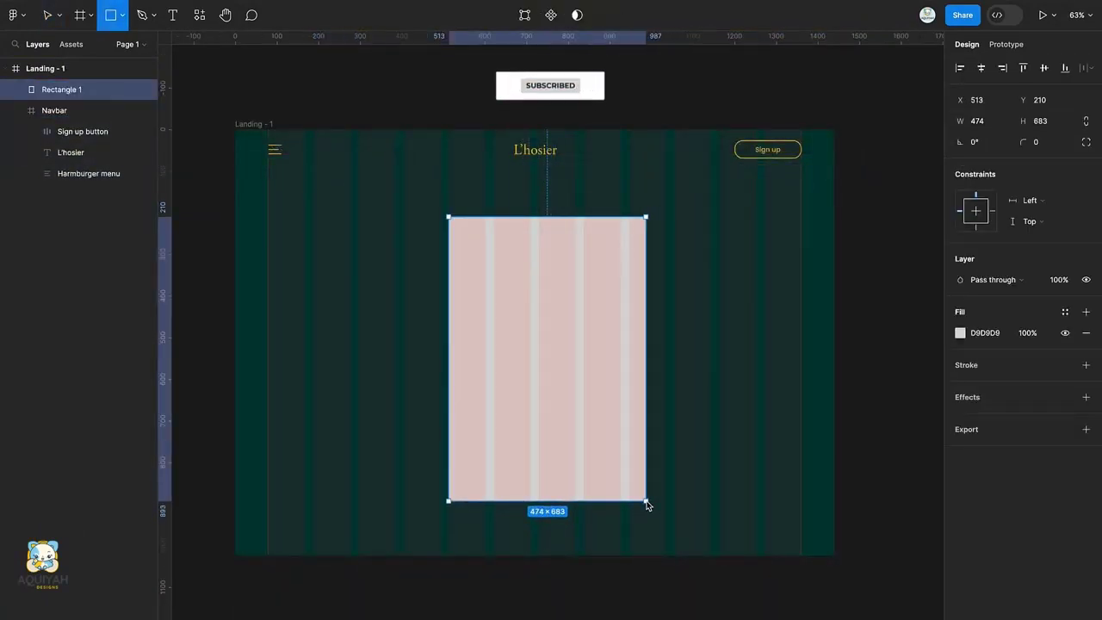
{"action": "left_click", "coordinate": [982, 123]}
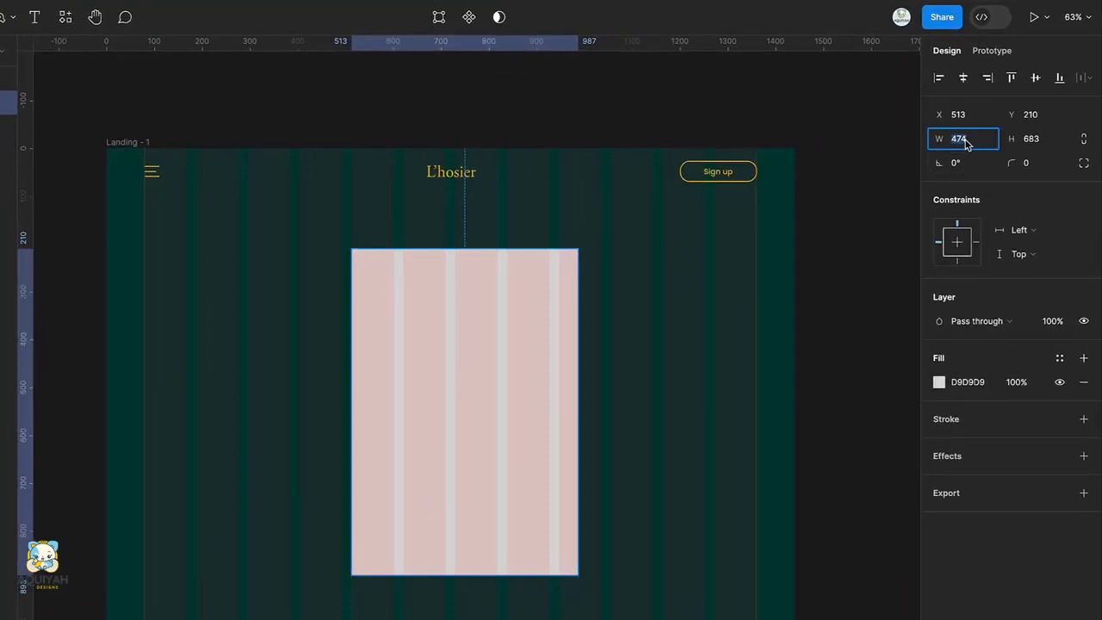
{"action": "type", "text": "414"}
{"action": "left_click", "coordinate": [1055, 137]}
{"action": "type", "text": "670"}
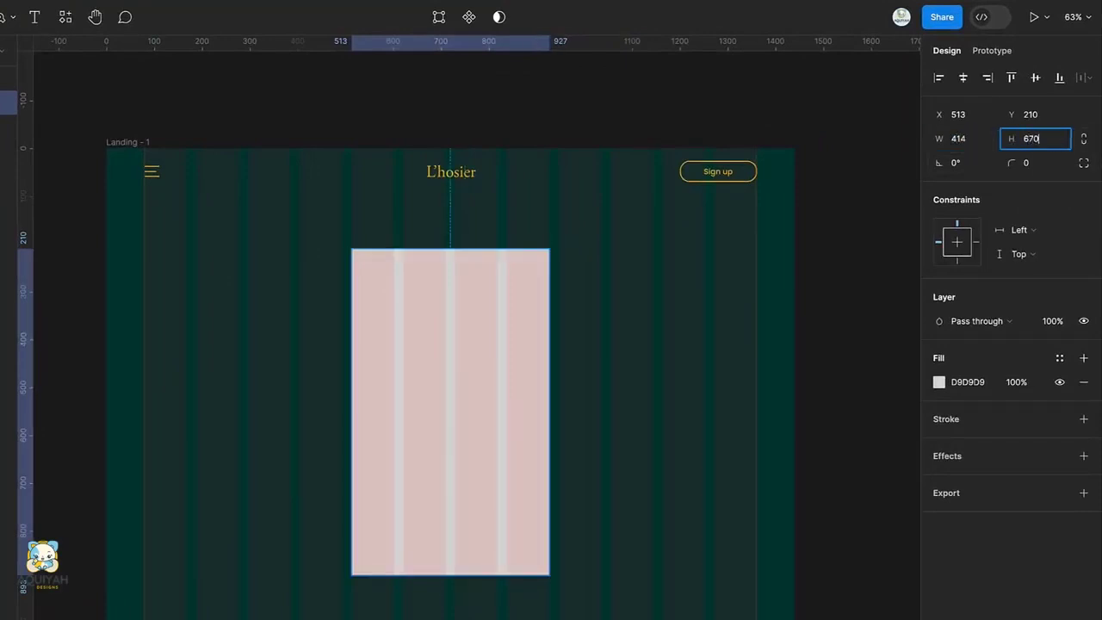
{"action": "key", "text": "Return"}
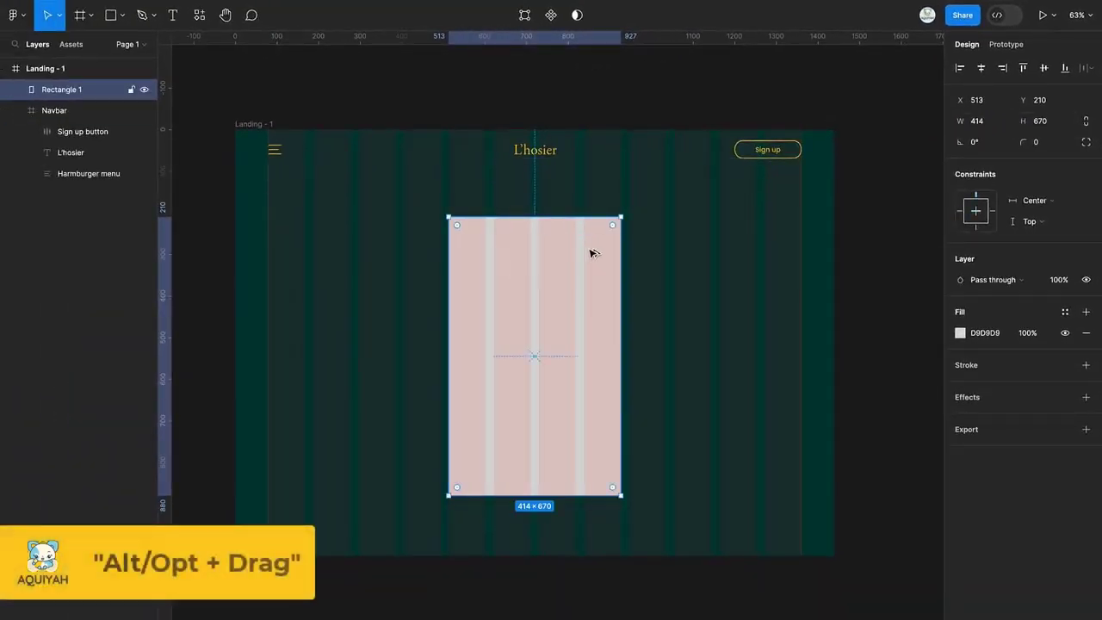
Round the top corners into an arch, nudge it to Y 190, and add top and bottom guides
{"action": "left_click_drag", "start_coordinate": [612, 225], "coordinate": [548, 306]}
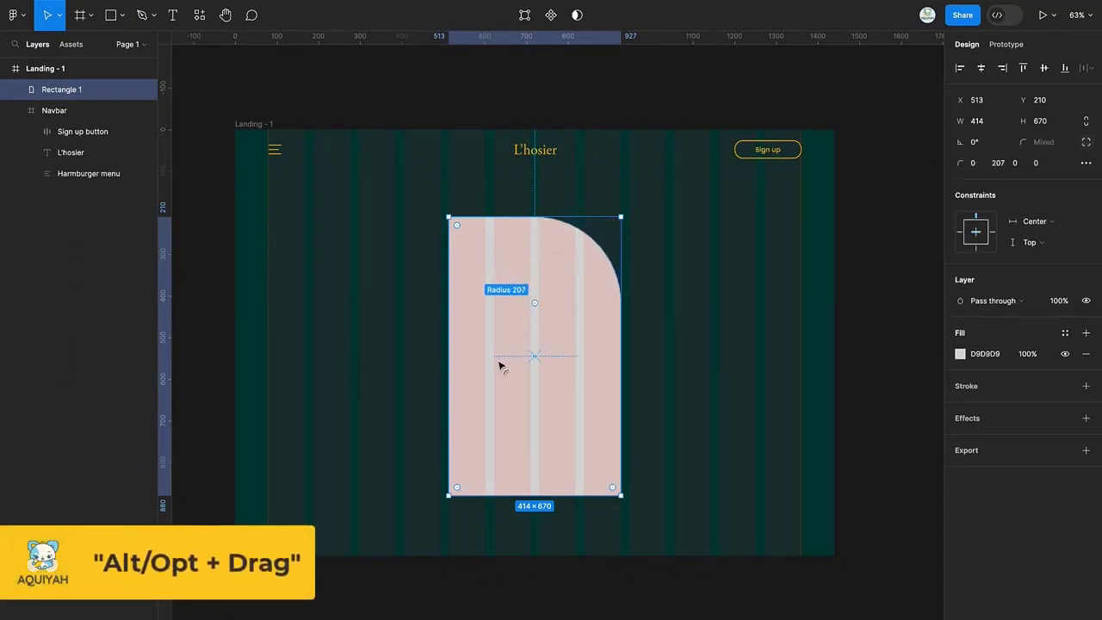
{"action": "left_click_drag", "start_coordinate": [457, 226], "coordinate": [521, 268]}
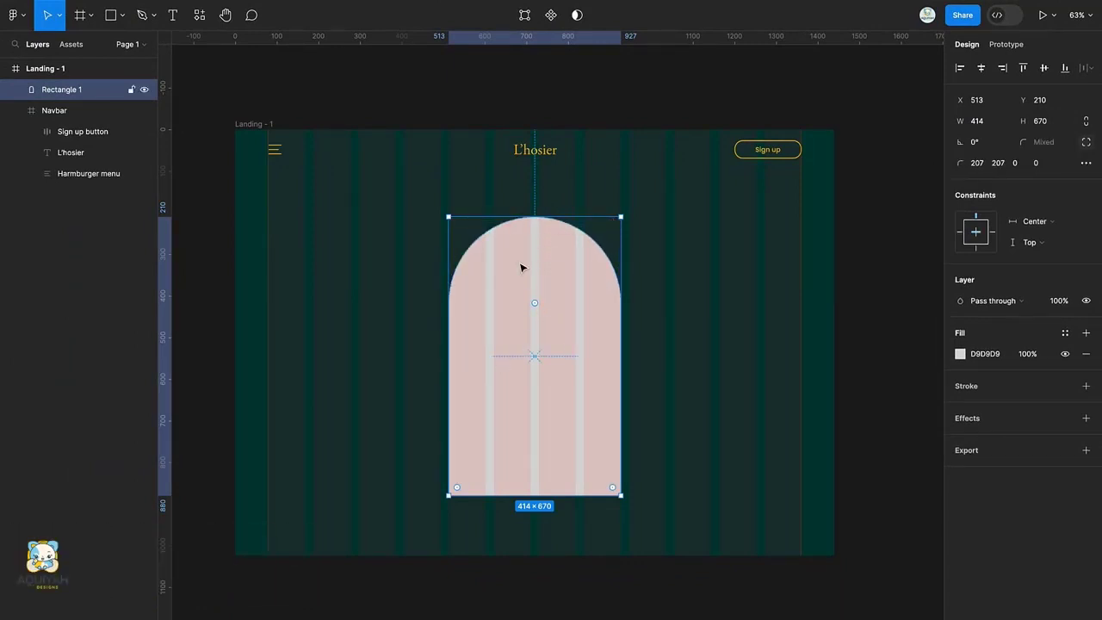
{"action": "key", "text": "alt"}
{"action": "key", "text": "shift+Up"}
{"action": "key", "text": "shift+Up"}
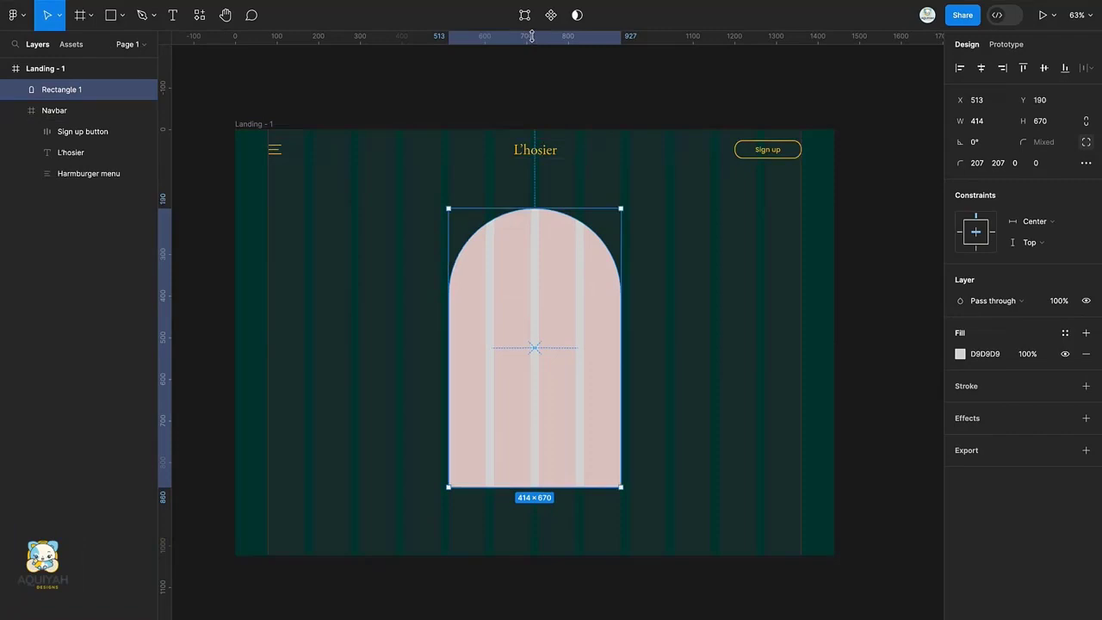
{"action": "left_click_drag", "start_coordinate": [531, 52], "coordinate": [525, 206]}
{"action": "left_click_drag", "start_coordinate": [518, 39], "coordinate": [509, 486]}
Duplicate the arch, resize the copy to 271×284, and move it right to X 1089
{"action": "scroll", "coordinate": [515, 494], "scroll_direction": "up", "scroll_amount": 1}
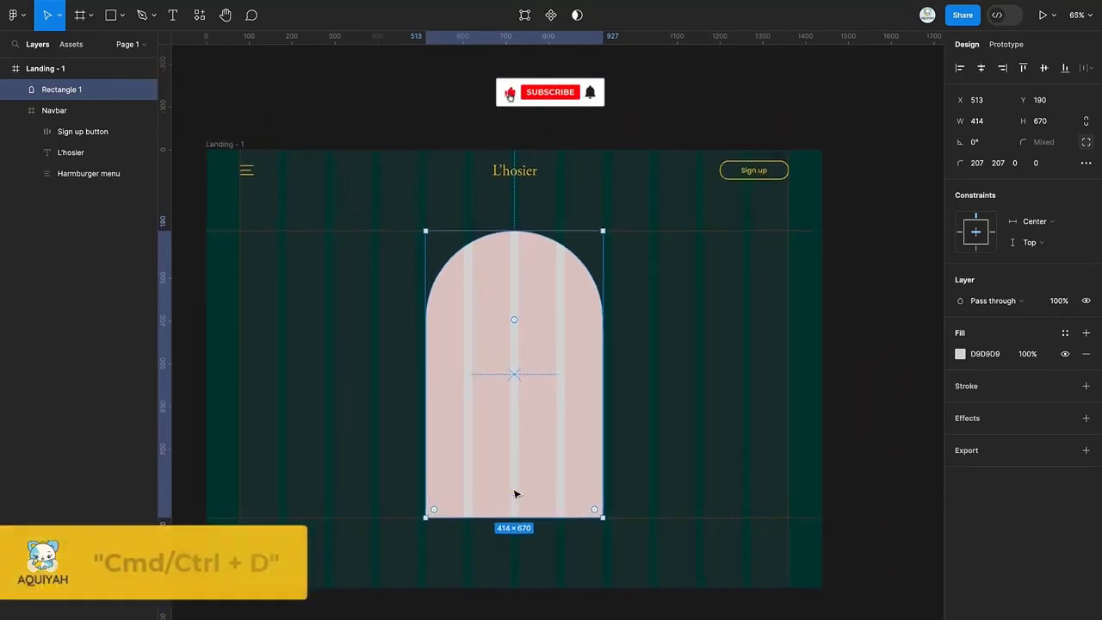
{"action": "key", "text": "ctrl+d"}
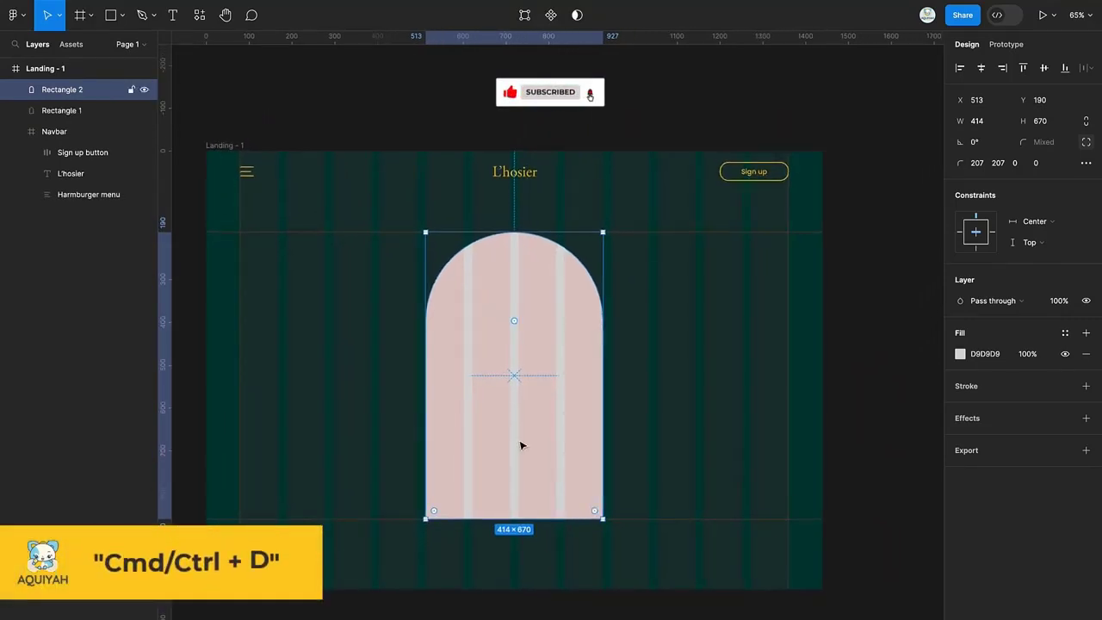
{"action": "key", "text": "shift+Right"}
{"action": "key", "text": "shift+Right"}
{"action": "key", "text": "shift+Right"}
{"action": "key", "text": "shift+Right"}
{"action": "key", "text": "shift+Right"}
{"action": "key", "text": "shift+Right"}
{"action": "key", "text": "shift+Right"}
{"action": "key", "text": "shift+Right"}
{"action": "key", "text": "shift+Right"}
{"action": "key", "text": "shift+Right"}
{"action": "key", "text": "shift+Right"}
{"action": "key", "text": "shift+Right"}
{"action": "key", "text": "shift+Right"}
{"action": "key", "text": "shift+Right"}
{"action": "key", "text": "shift+Right"}
{"action": "key", "text": "shift+Right"}
{"action": "key", "text": "shift+Right"}
{"action": "key", "text": "shift+Right"}
{"action": "key", "text": "shift+Right"}
{"action": "key", "text": "shift+Right"}
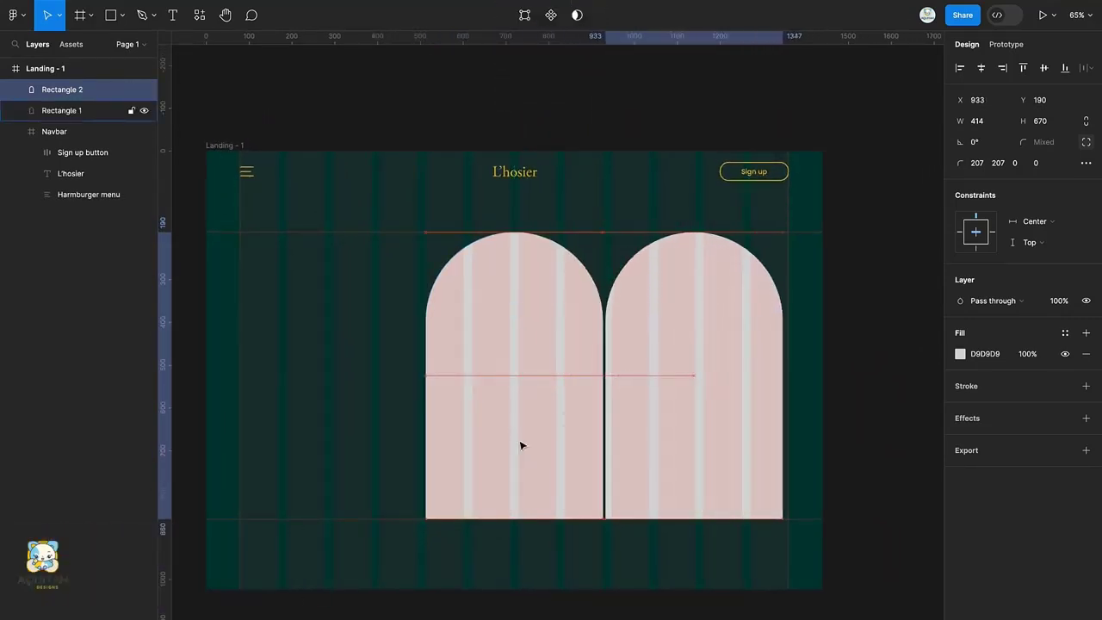
{"action": "scroll", "coordinate": [656, 215], "scroll_direction": "up", "scroll_amount": 2}
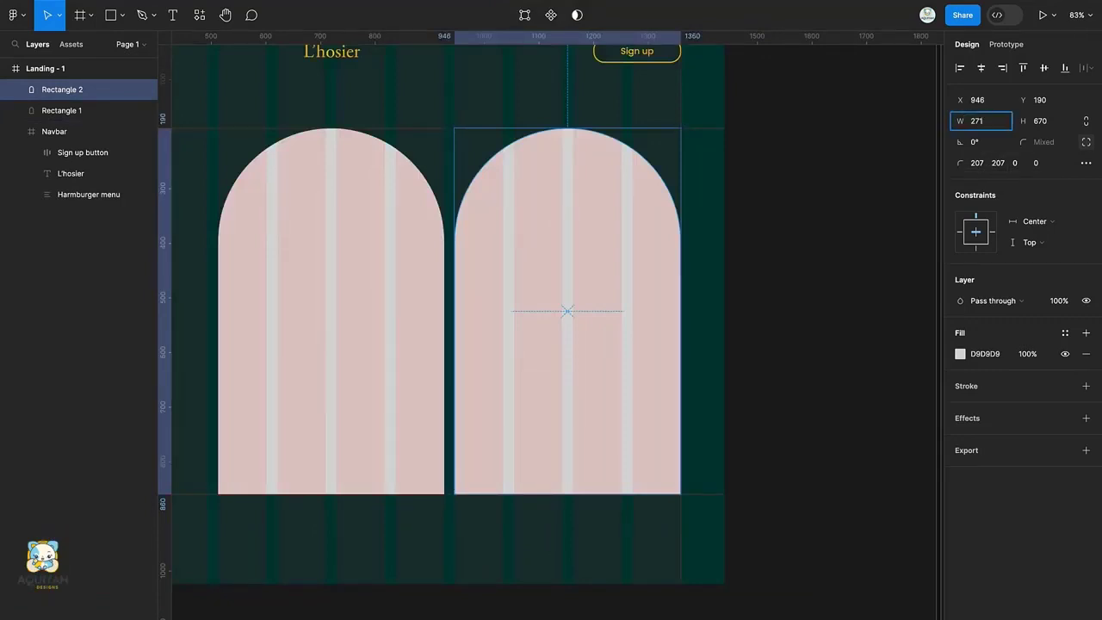
{"action": "type", "text": "271"}
{"action": "key", "text": "Return"}
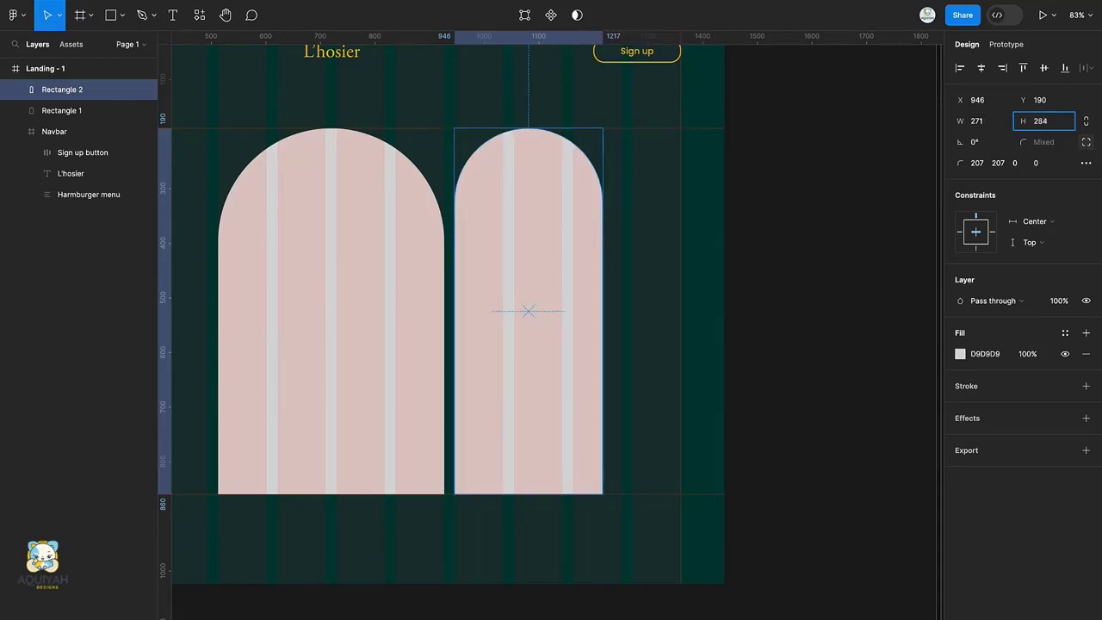
{"action": "type", "text": "284"}
{"action": "key", "text": "Return"}
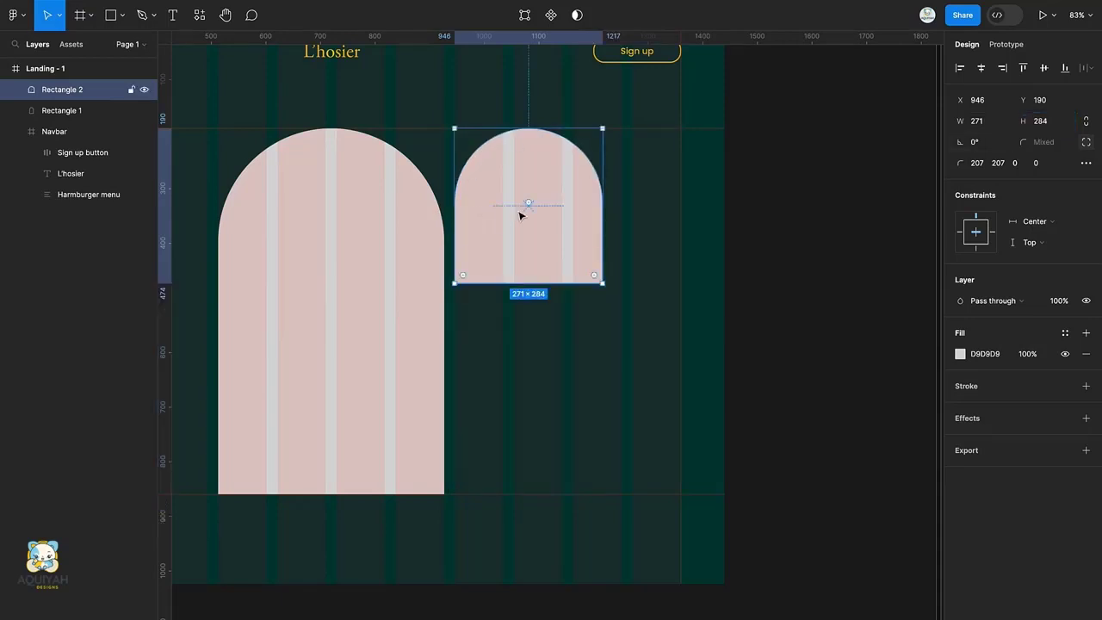
{"action": "left_click_drag", "start_coordinate": [520, 215], "coordinate": [593, 214]}
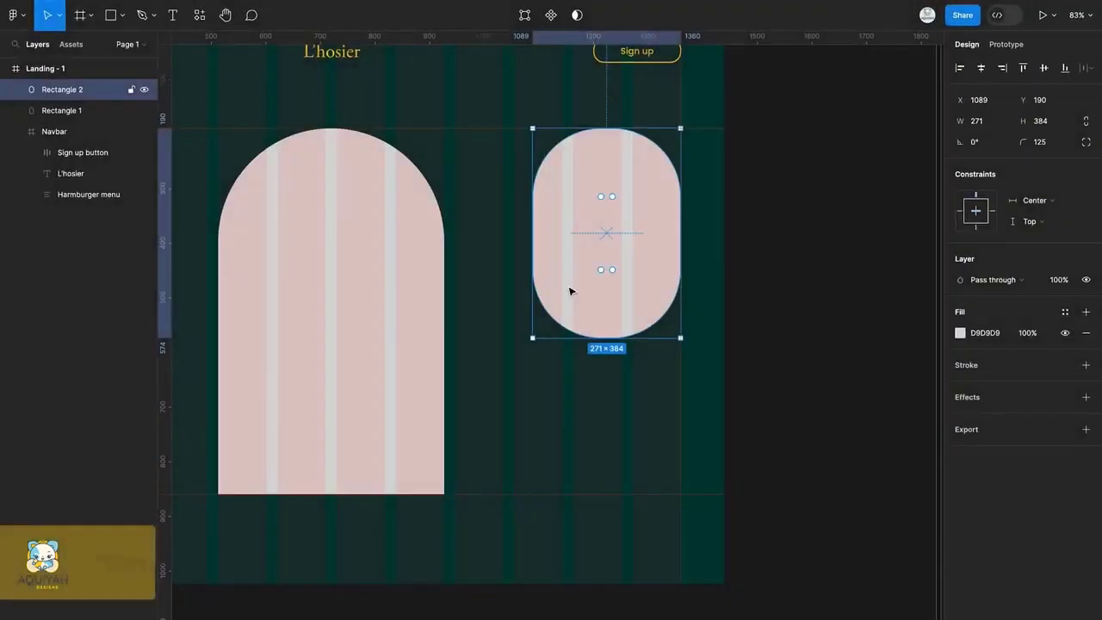
Duplicate the pill and move the copy to the lower left at X 80, Y 476
{"action": "scroll", "coordinate": [502, 332], "scroll_direction": "left", "scroll_amount": 5}
{"action": "key", "text": "ctrl+d"}
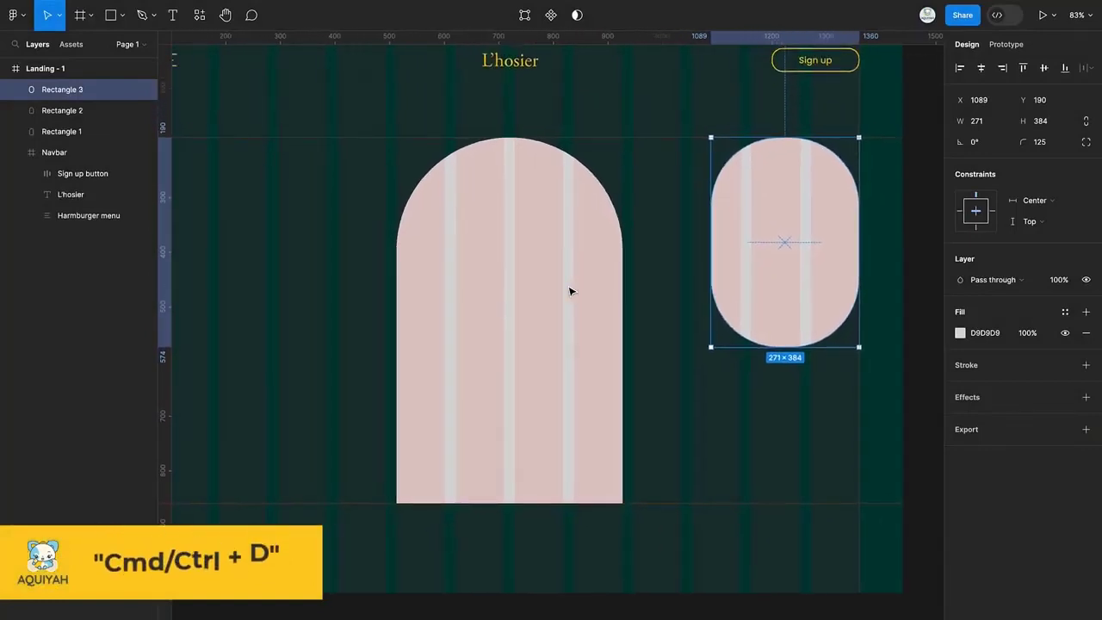
{"action": "left_click_drag", "start_coordinate": [766, 221], "coordinate": [313, 316]}
{"action": "scroll", "coordinate": [314, 316], "scroll_direction": "left", "scroll_amount": 5}
{"action": "scroll", "coordinate": [313, 316], "scroll_direction": "down", "scroll_amount": 2}
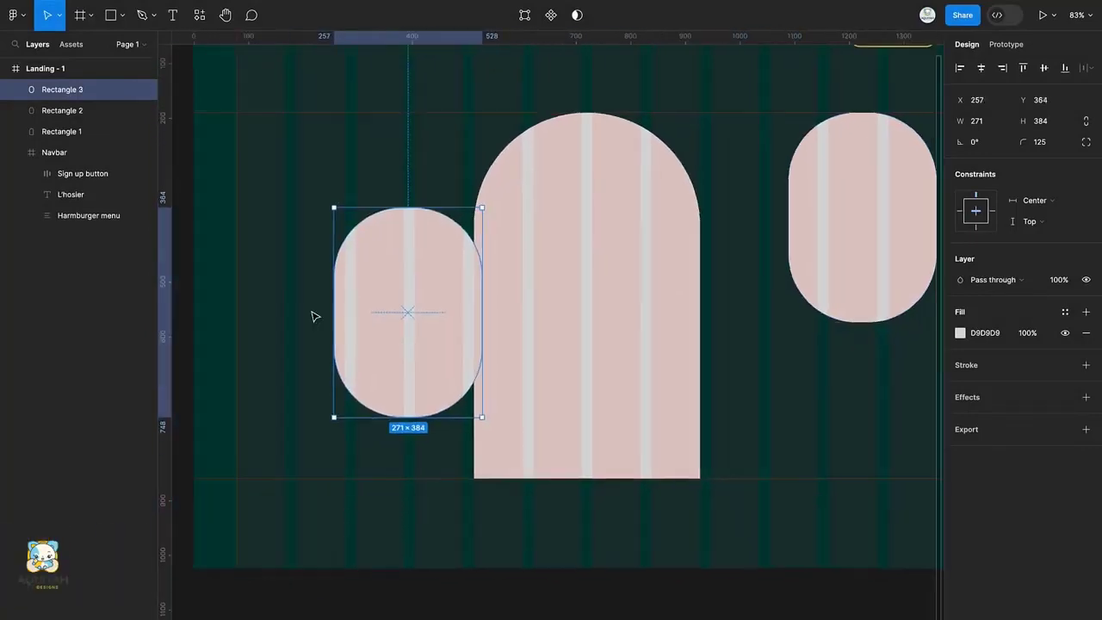
{"action": "left_click_drag", "start_coordinate": [519, 286], "coordinate": [423, 345]}
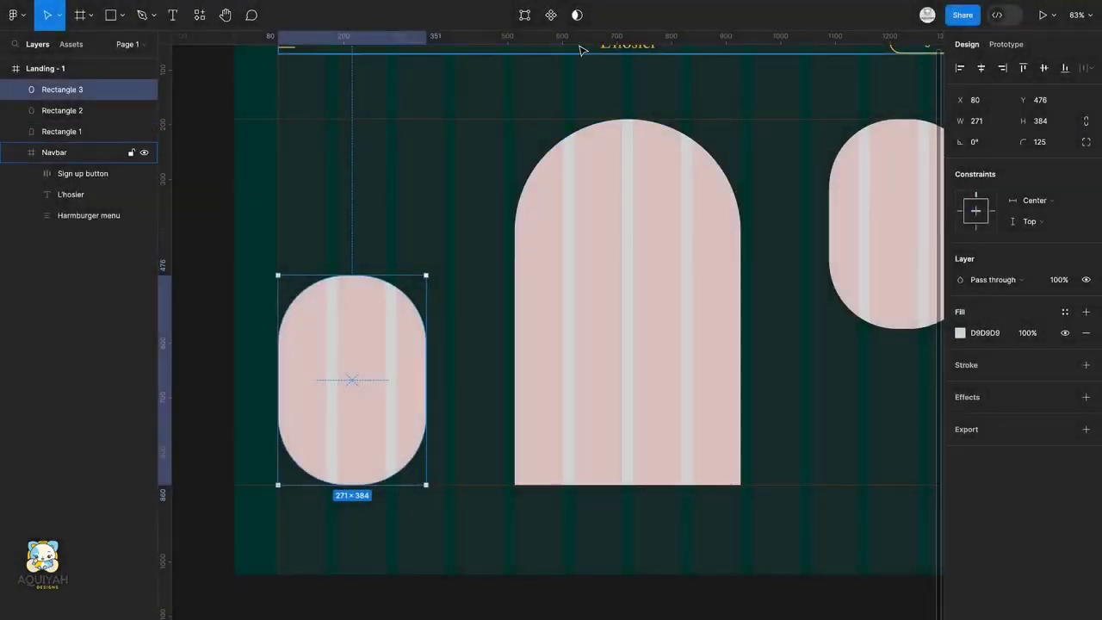
Add horizontal guides at Y 476 and Y 574
{"action": "left_click_drag", "start_coordinate": [580, 37], "coordinate": [570, 271]}
{"action": "left_click_drag", "start_coordinate": [451, 271], "coordinate": [451, 276]}
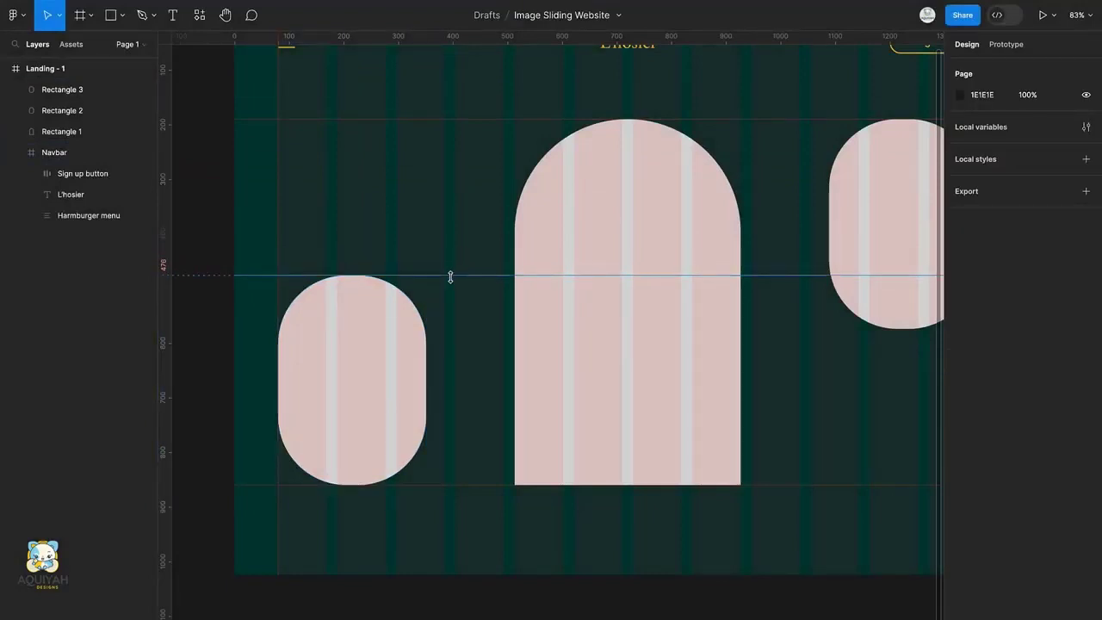
{"action": "scroll", "coordinate": [779, 357], "scroll_direction": "right", "scroll_amount": 3}
{"action": "scroll", "coordinate": [779, 357], "scroll_direction": "down", "scroll_amount": 1}
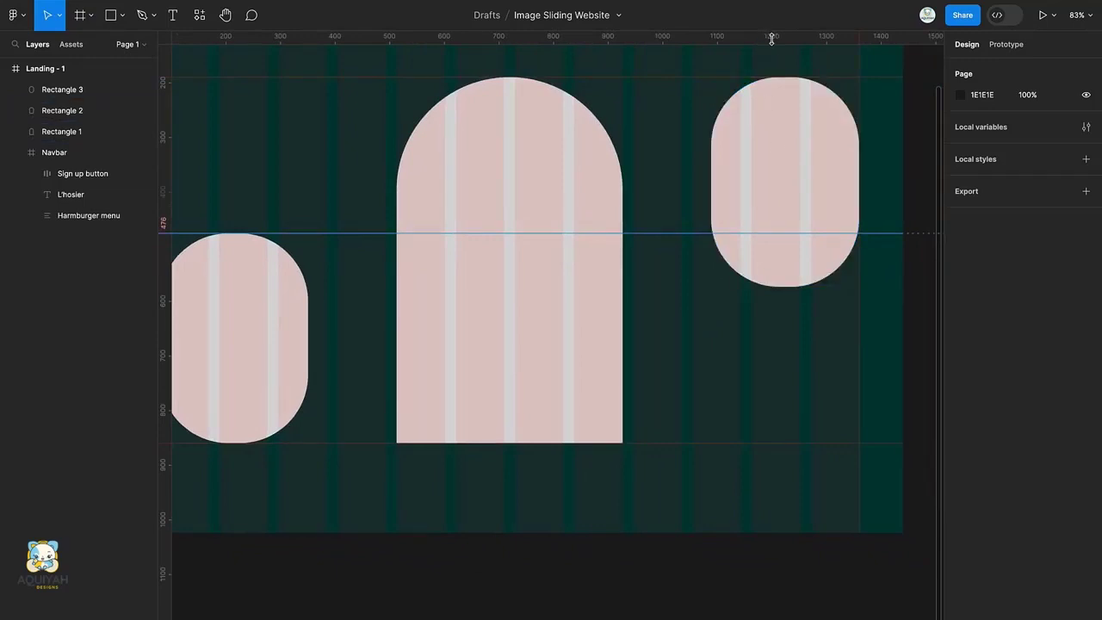
{"action": "left_click_drag", "start_coordinate": [771, 38], "coordinate": [803, 290]}
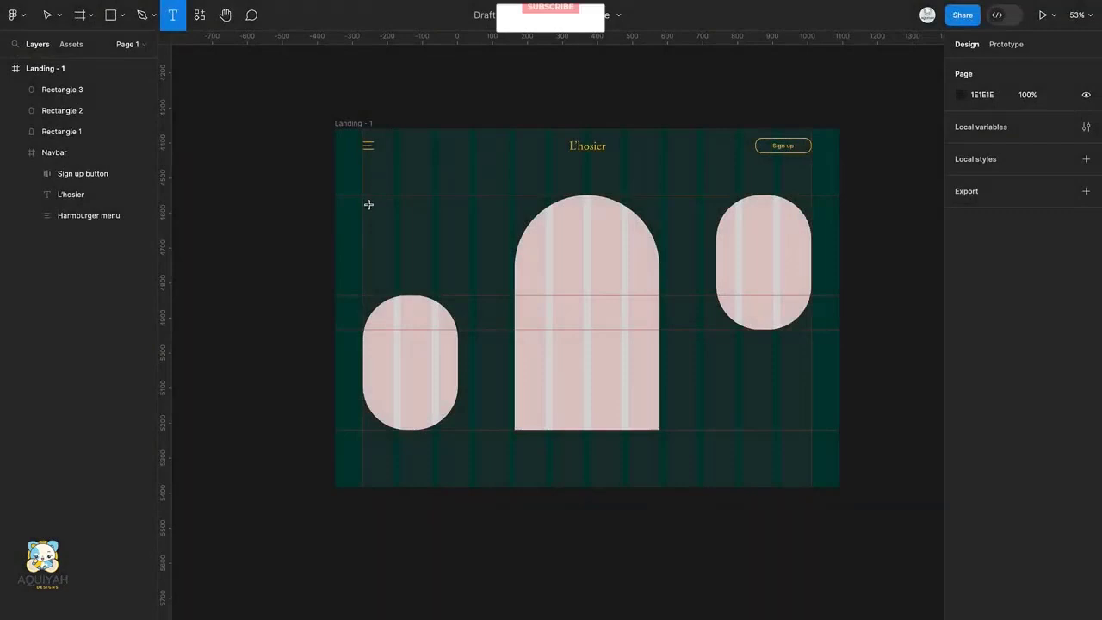
Add the text 'Discover the magic of' at the upper left, placed at X 81, Y 190
{"action": "key", "text": "t"}
{"action": "left_click", "coordinate": [368, 202]}
{"action": "type", "text": "Discover t"}
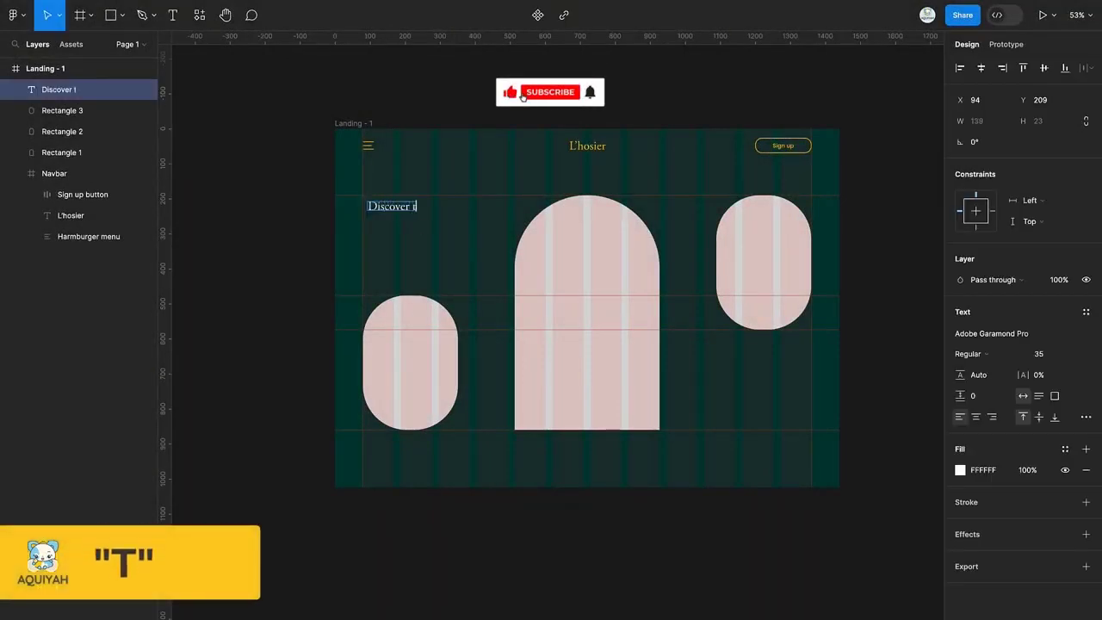
{"action": "type", "text": "he magic of"}
{"action": "key", "text": "Escape"}
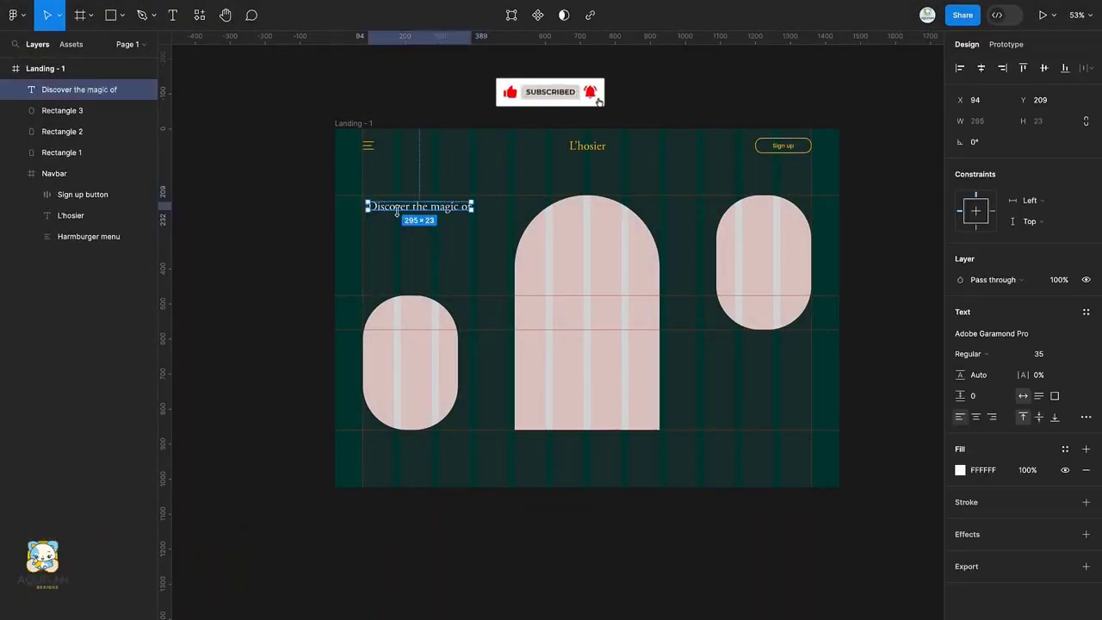
{"action": "scroll", "coordinate": [373, 214], "scroll_direction": "up", "scroll_amount": 5}
{"action": "left_click_drag", "start_coordinate": [408, 210], "coordinate": [399, 196]}
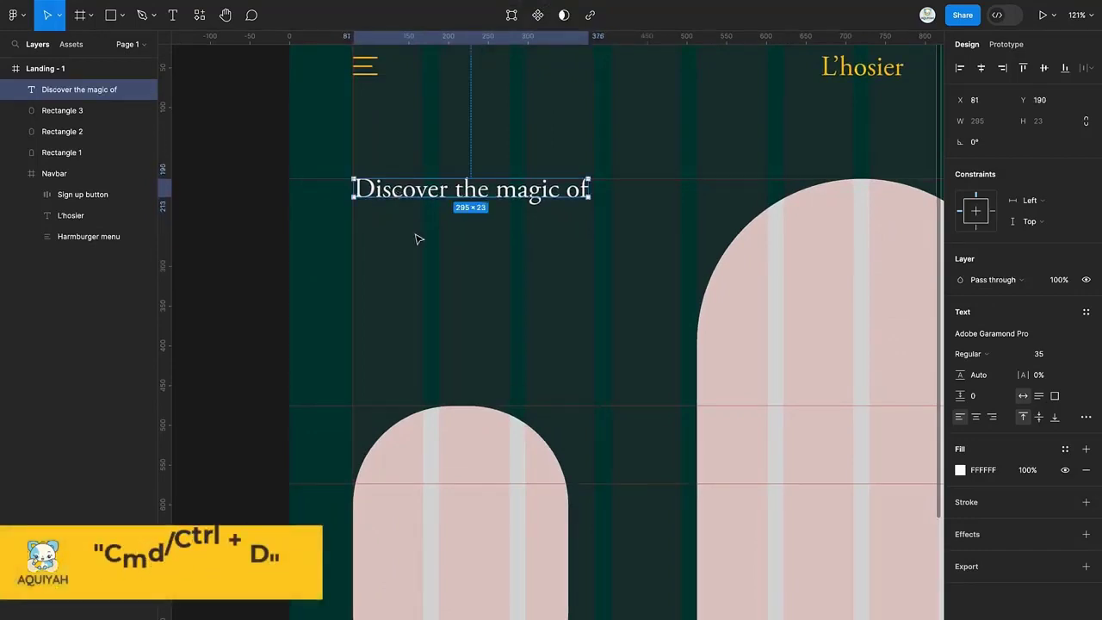
Duplicate the intro line below the original and wrap the copy in an auto-layout frame
{"action": "key", "text": "ctrl+d"}
{"action": "left_click_drag", "start_coordinate": [419, 194], "coordinate": [419, 274]}
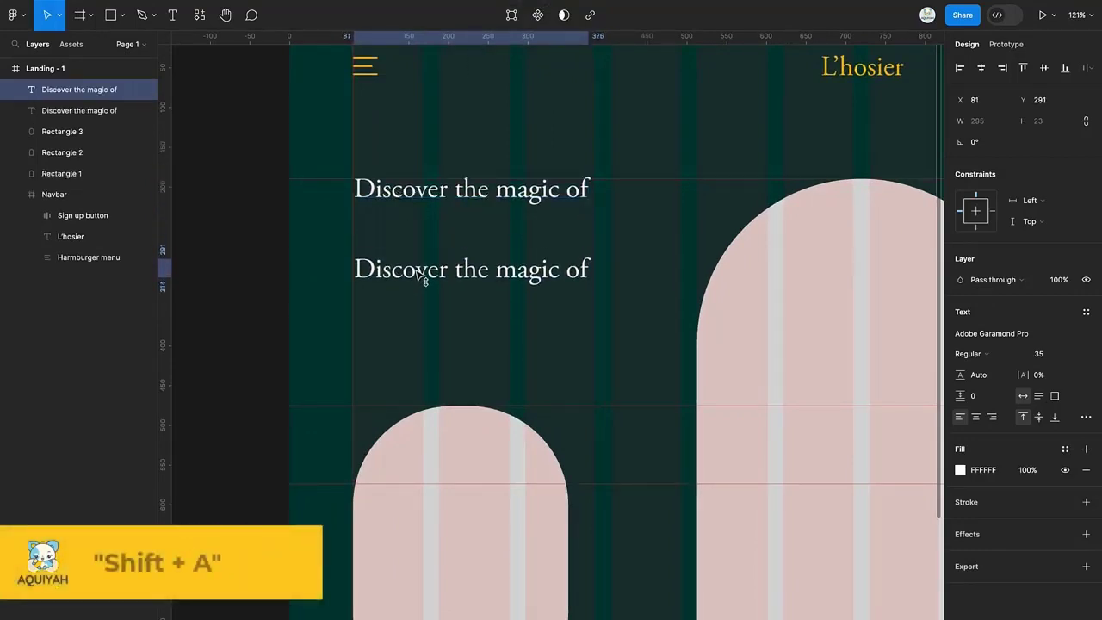
{"action": "key", "text": "shift+a"}
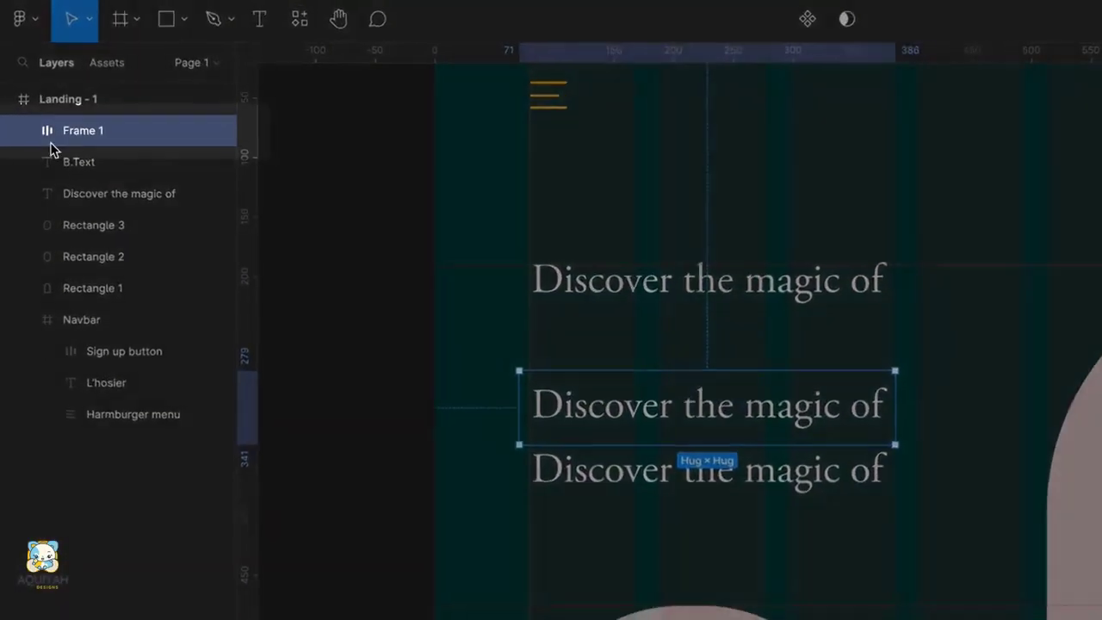
{"action": "double_click", "coordinate": [57, 90]}
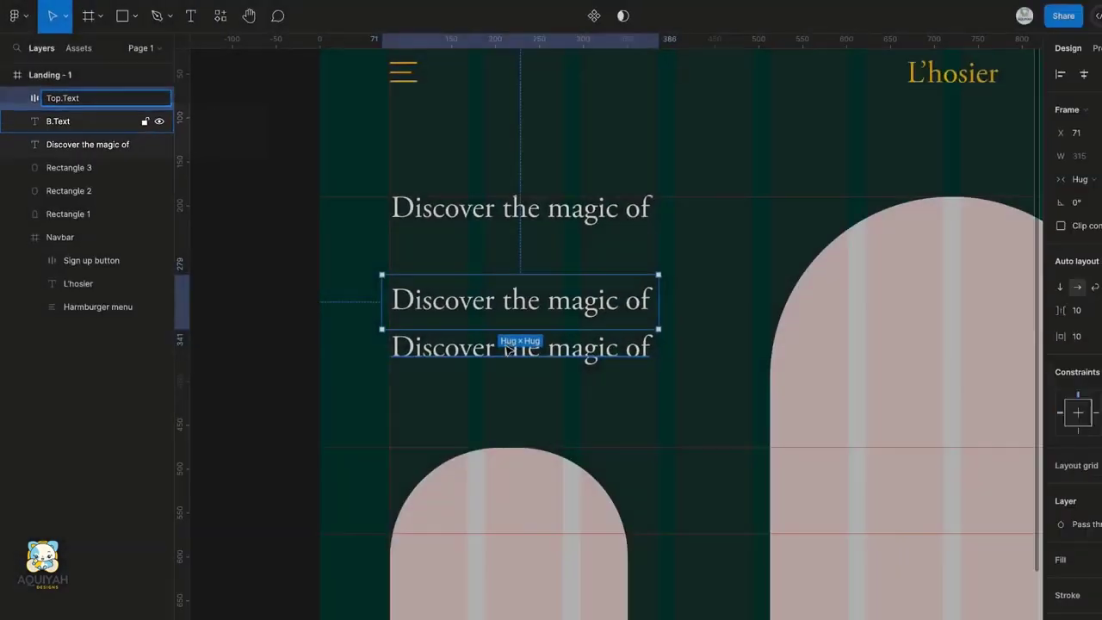
Wrap the third text line in an auto-layout frame named Bottom.Text
{"action": "left_click", "coordinate": [689, 477]}
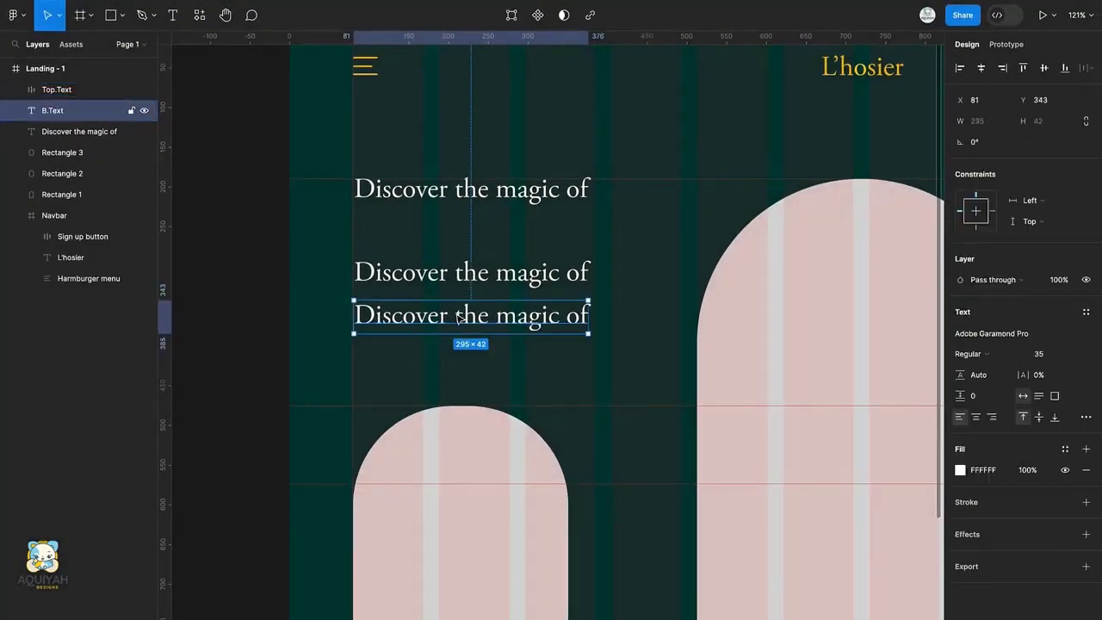
{"action": "key", "text": "shift+a"}
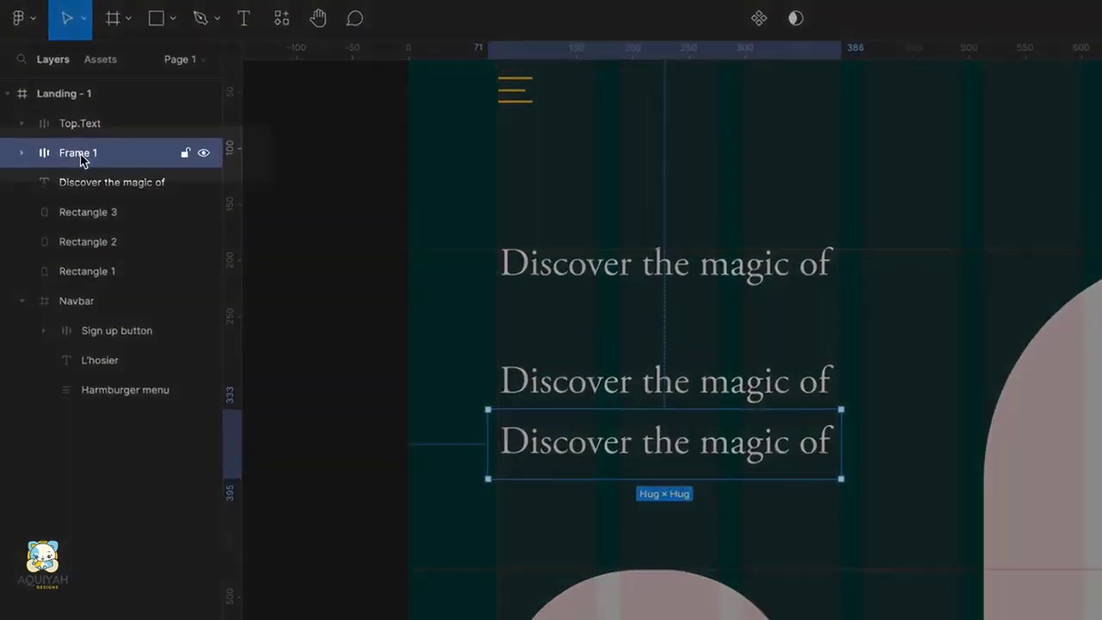
{"action": "double_click", "coordinate": [59, 111]}
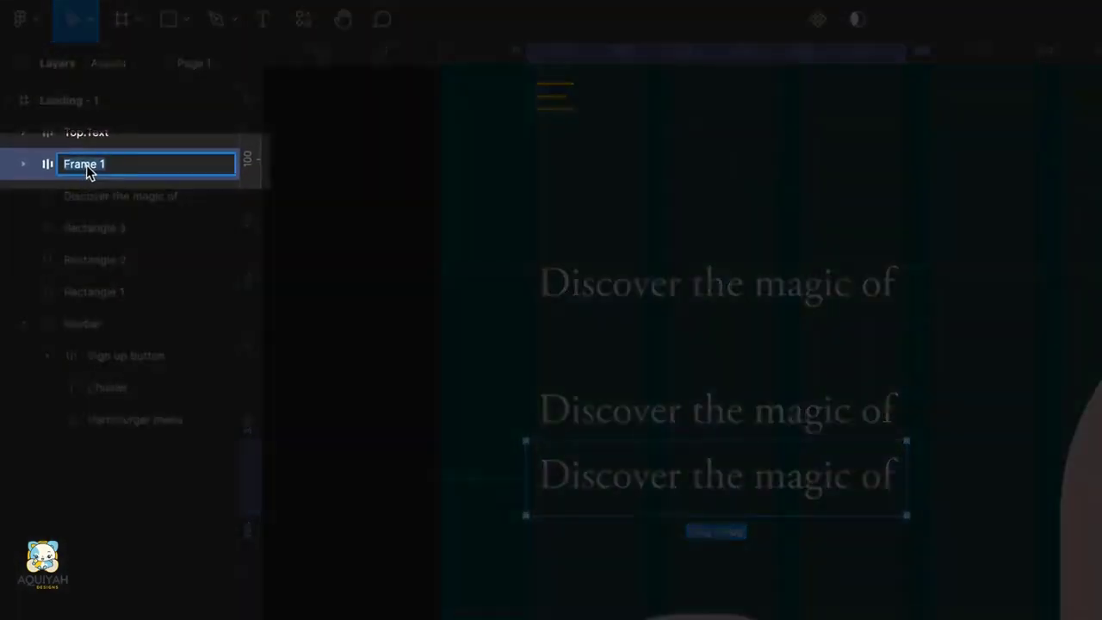
{"action": "type", "text": "Bottom.Text"}
{"action": "key", "text": "Return"}
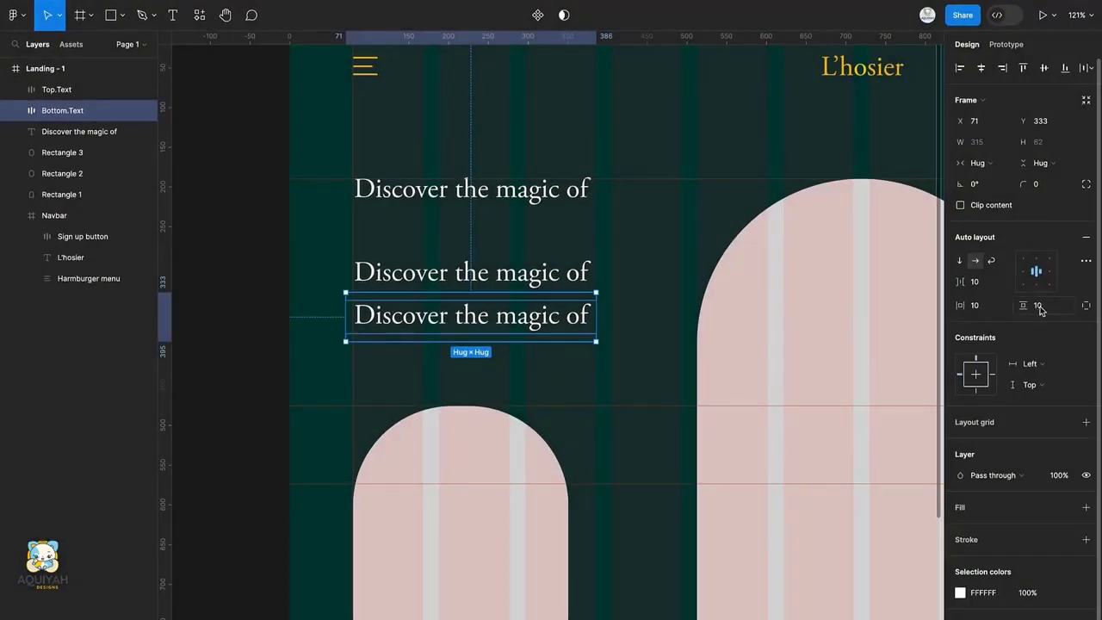
Set horizontal padding to 0 on both Bottom.Text and Top.Text frames
{"action": "left_click", "coordinate": [984, 307]}
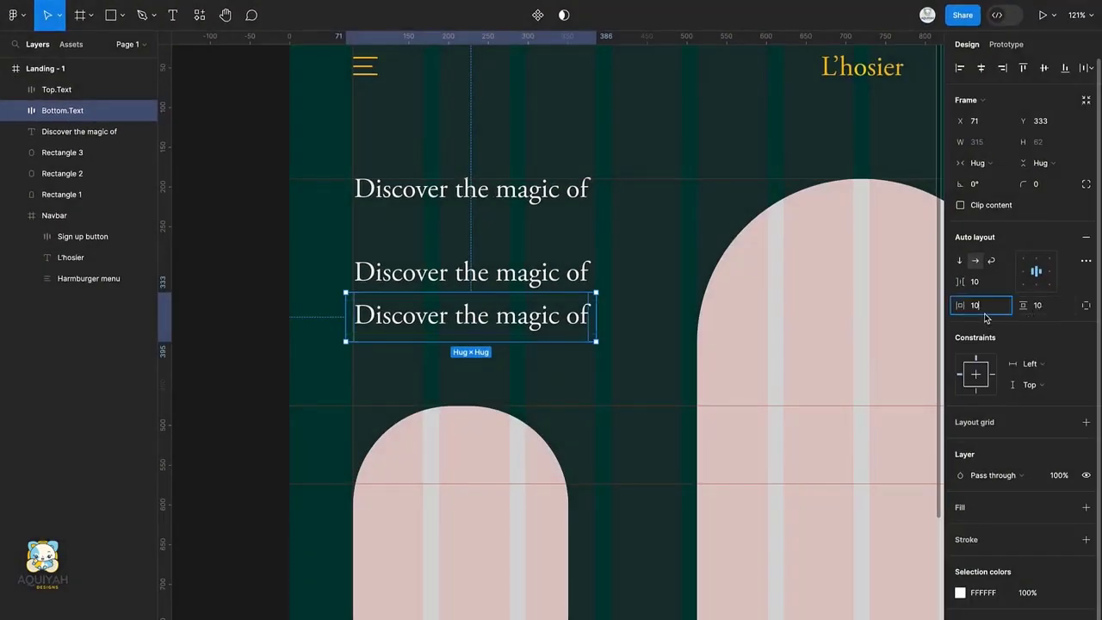
{"action": "type", "text": "0"}
{"action": "key", "text": "Return"}
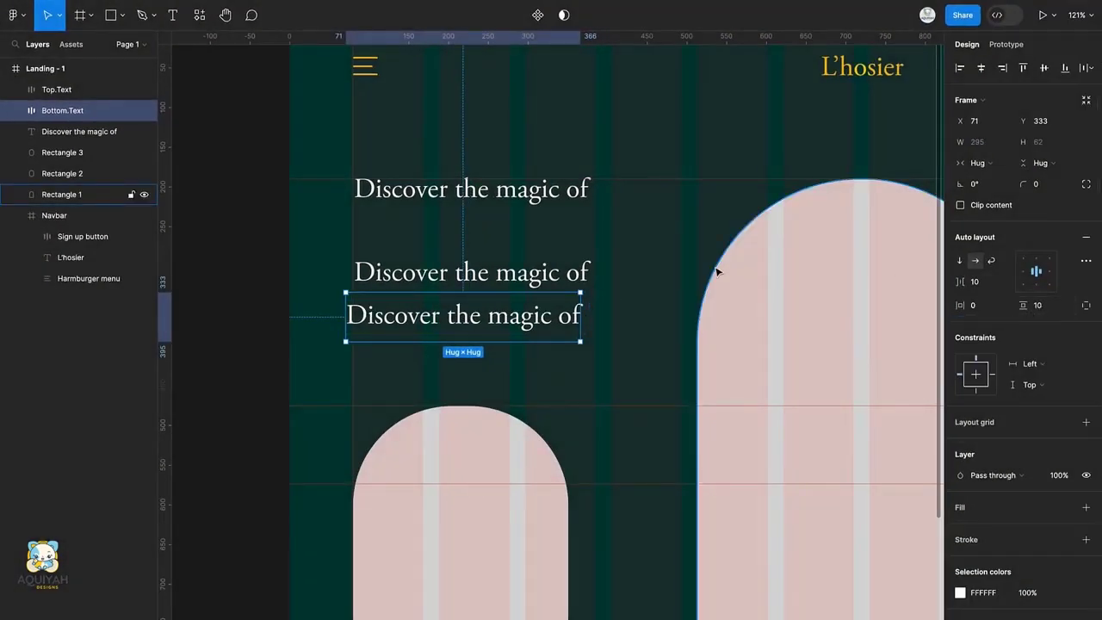
{"action": "left_click", "coordinate": [470, 290]}
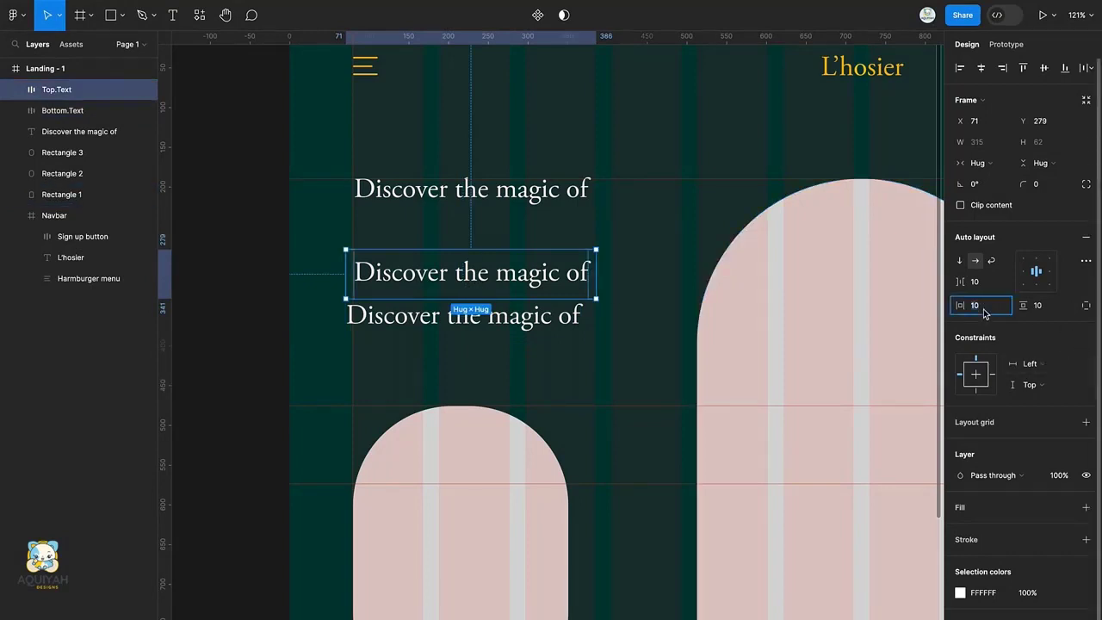
{"action": "type", "text": "0"}
{"action": "key", "text": "Return"}
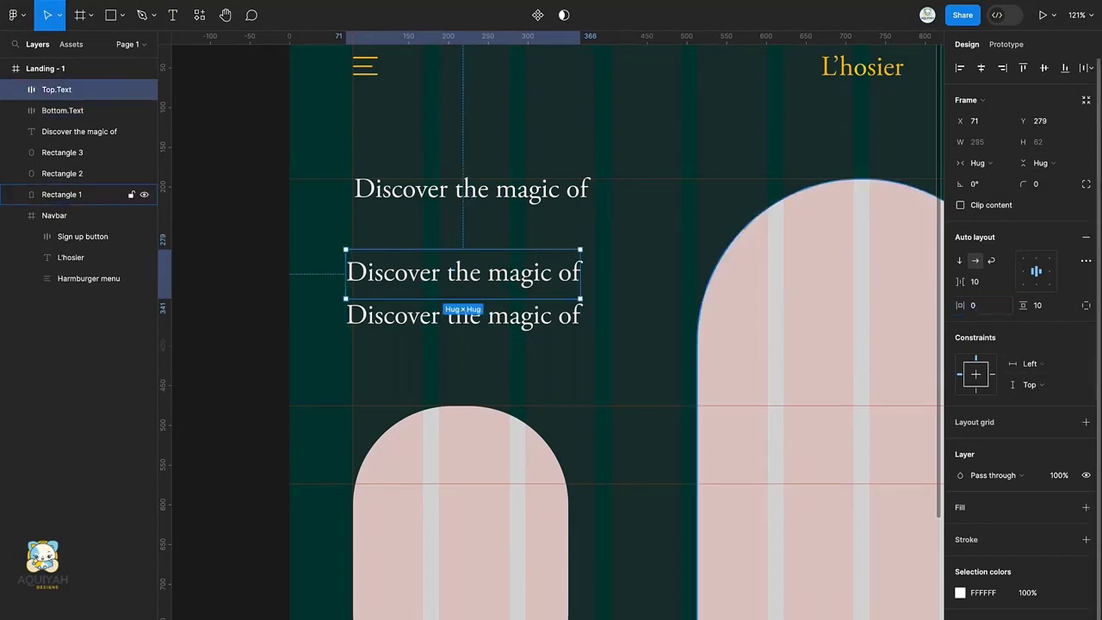
{"action": "left_click", "coordinate": [422, 329], "text": "shift"}
Nudge both text frames 10 px right and wrap Bottom.Text in a plain frame with Clip content
{"action": "key", "text": "shift+Right"}
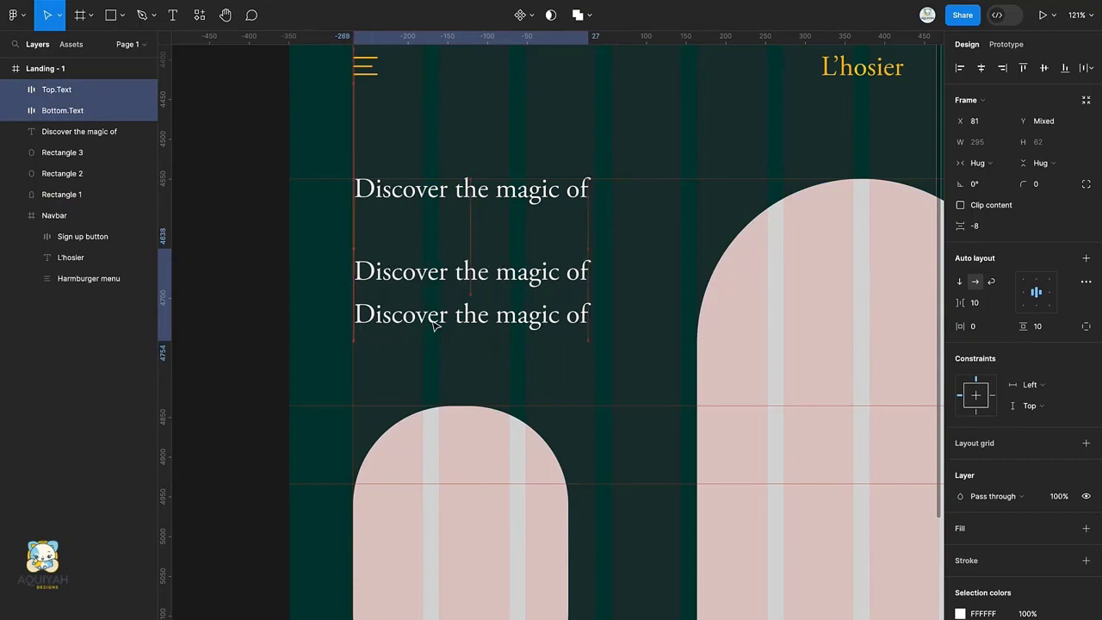
{"action": "key", "text": "ctrl+alt+g"}
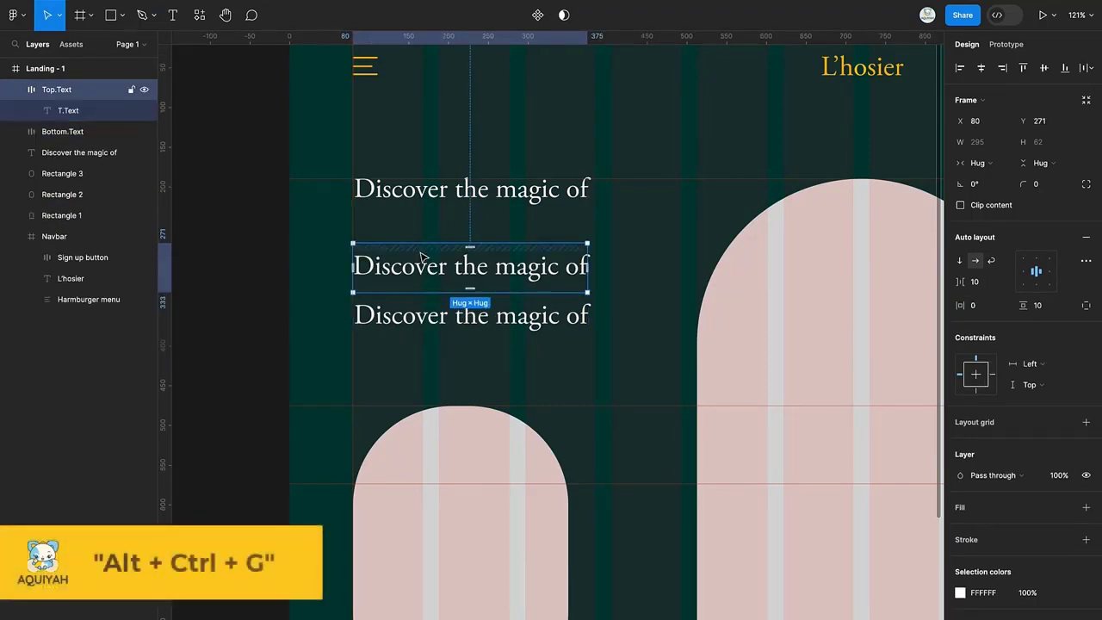
{"action": "key", "text": "ctrl+z"}
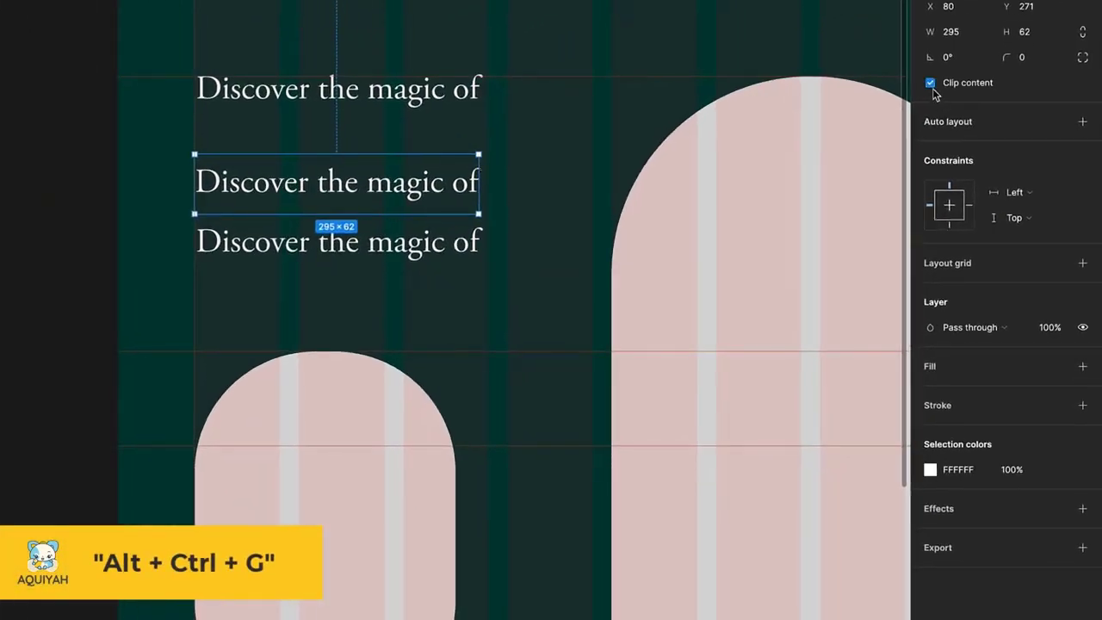
{"action": "left_click", "coordinate": [386, 249]}
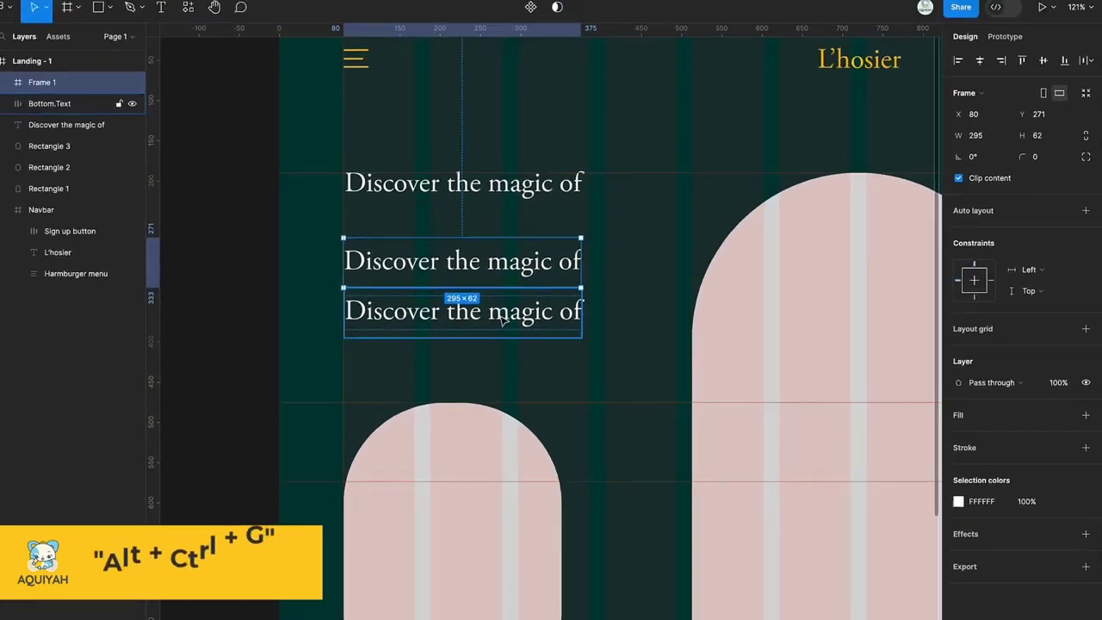
{"action": "key", "text": "ctrl+alt+g"}
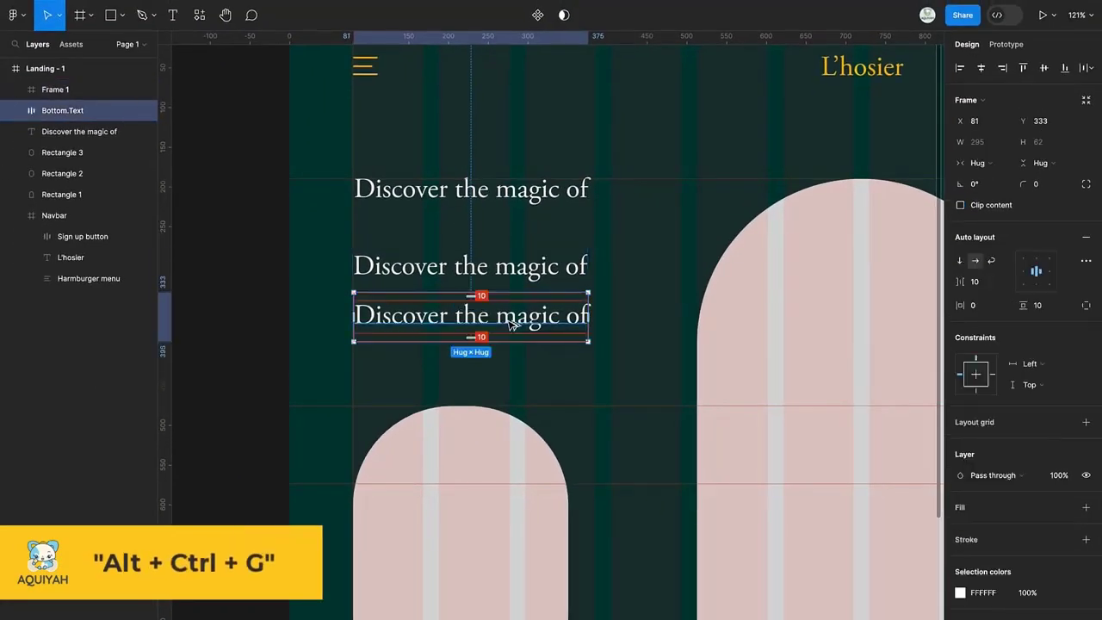
{"action": "key", "text": "ctrl+z"}
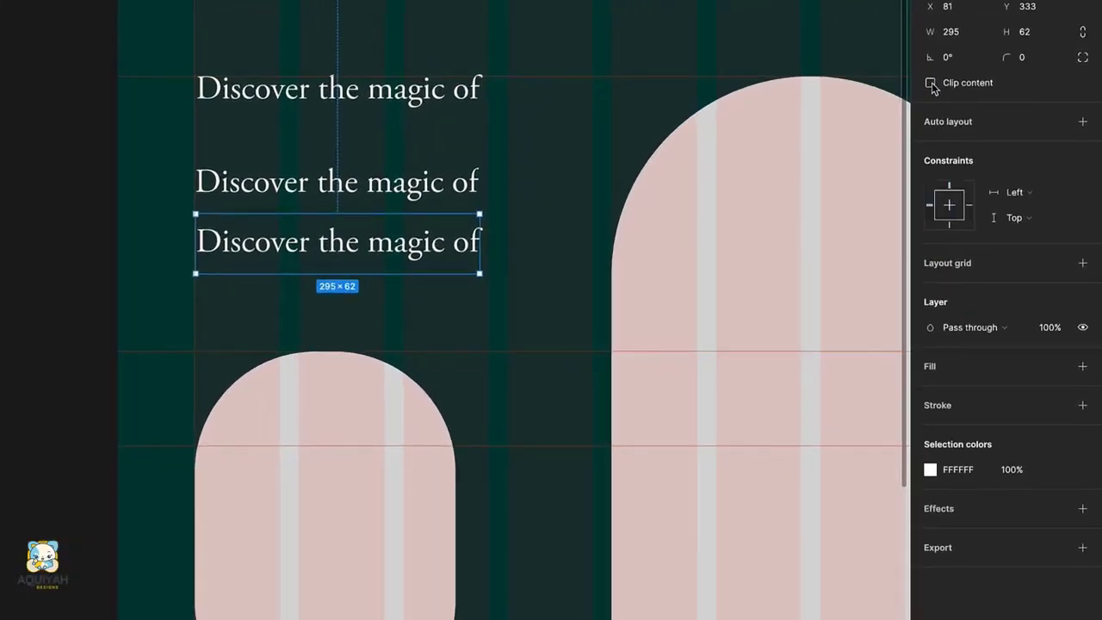
{"action": "left_click", "coordinate": [931, 83]}
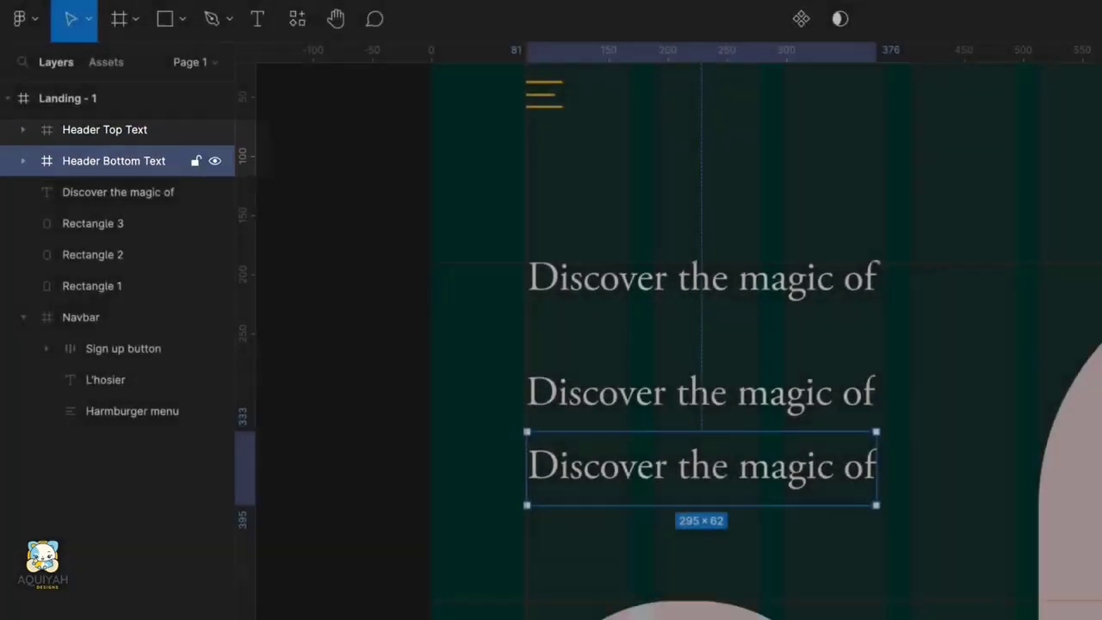
Name the frame Header Bottom Text and retype the middle line as Street
{"action": "left_click", "coordinate": [687, 400], "text": "ctrl"}
{"action": "double_click", "coordinate": [687, 401]}
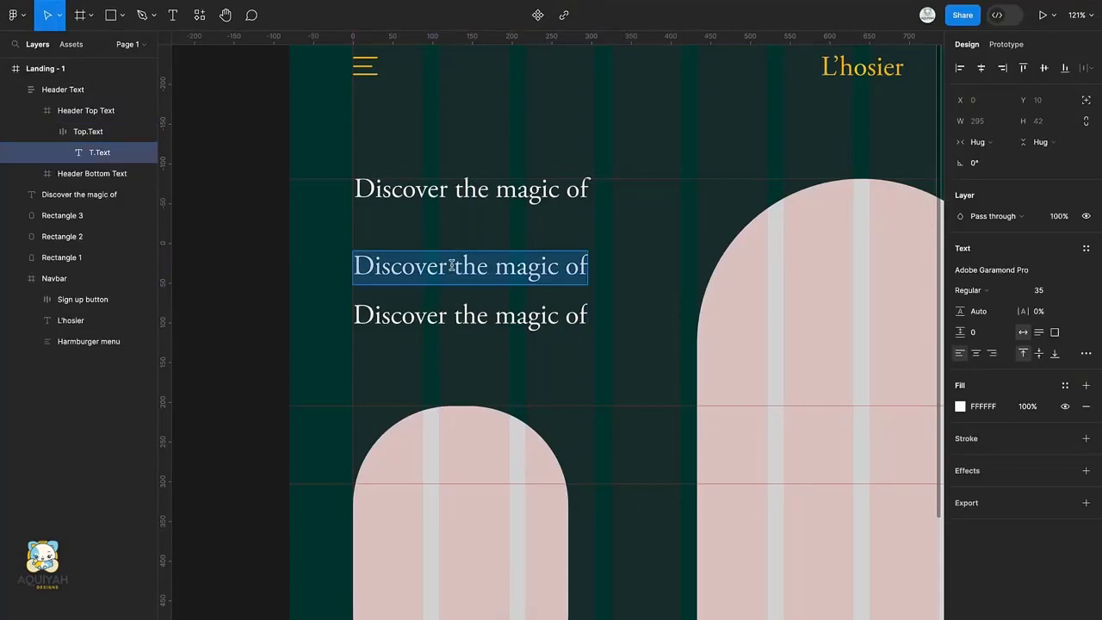
{"action": "type", "text": "Street"}
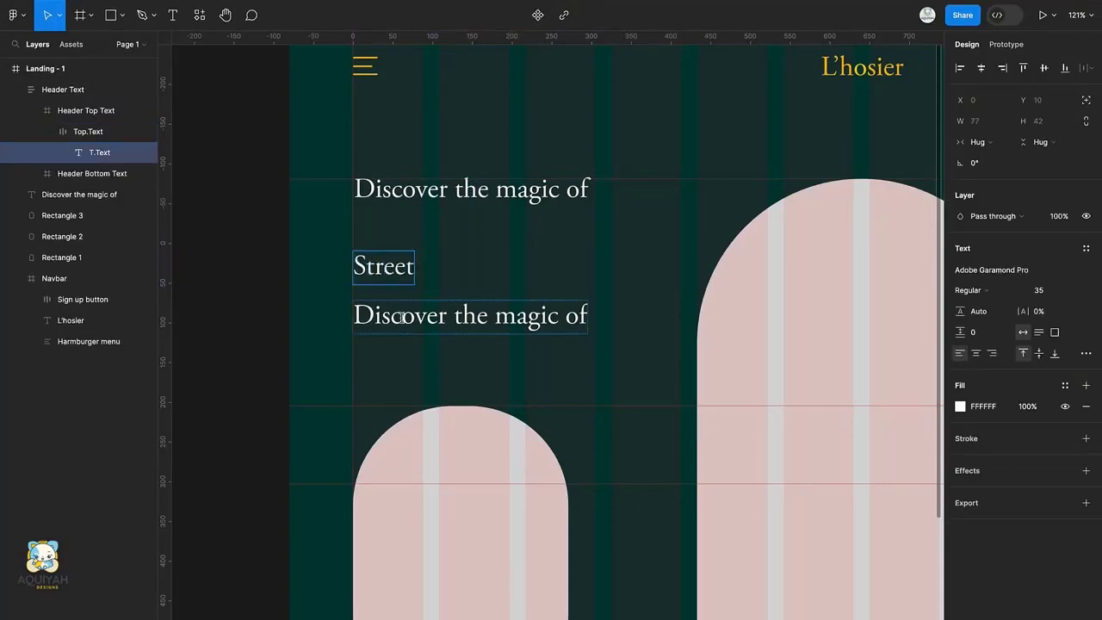
{"action": "double_click", "coordinate": [402, 317]}
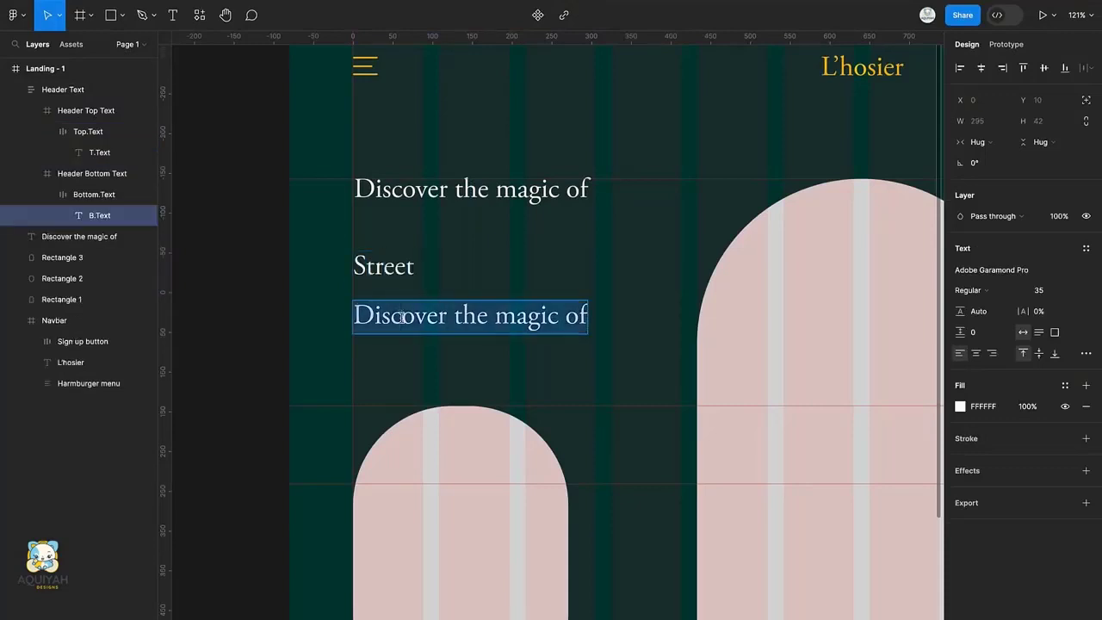
Retype the bottom line as Swagger
{"action": "type", "text": "Swagger"}
{"action": "key", "text": "Escape"}
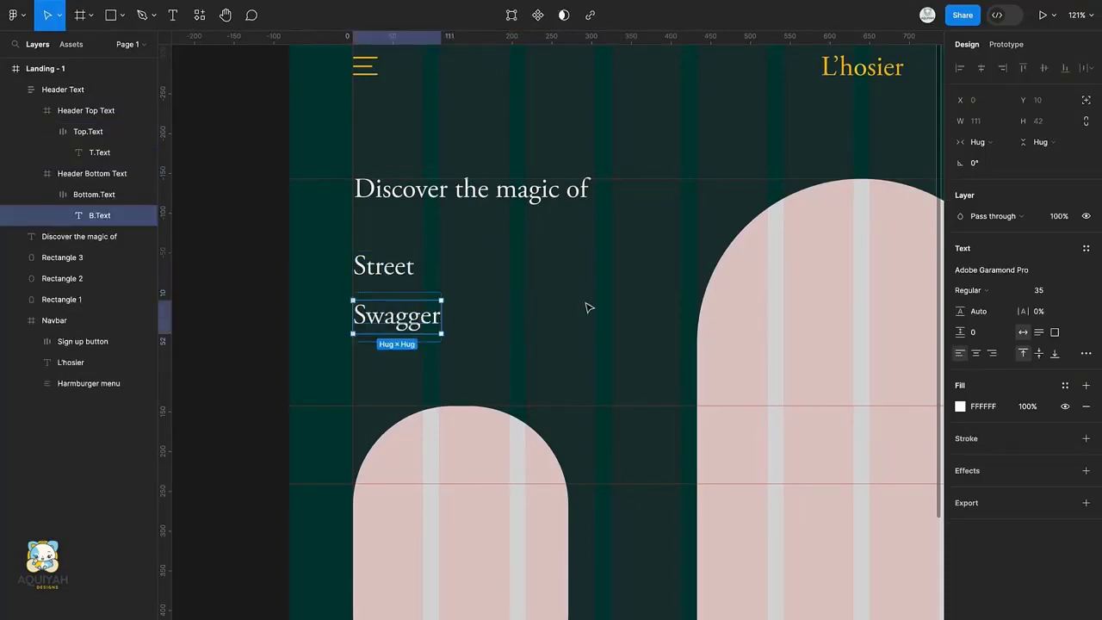
{"action": "scroll", "coordinate": [588, 307], "scroll_direction": "right", "scroll_amount": 2}
Set the Street text in Bebas Neue at font size 130
{"action": "left_click", "coordinate": [297, 266]}
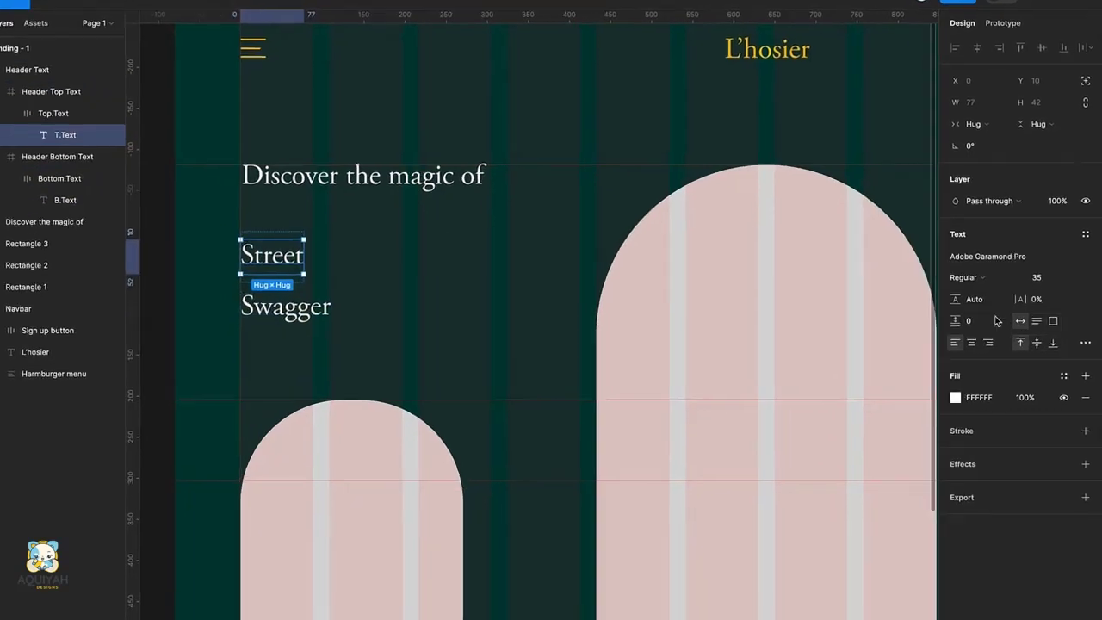
{"action": "left_click", "coordinate": [973, 257]}
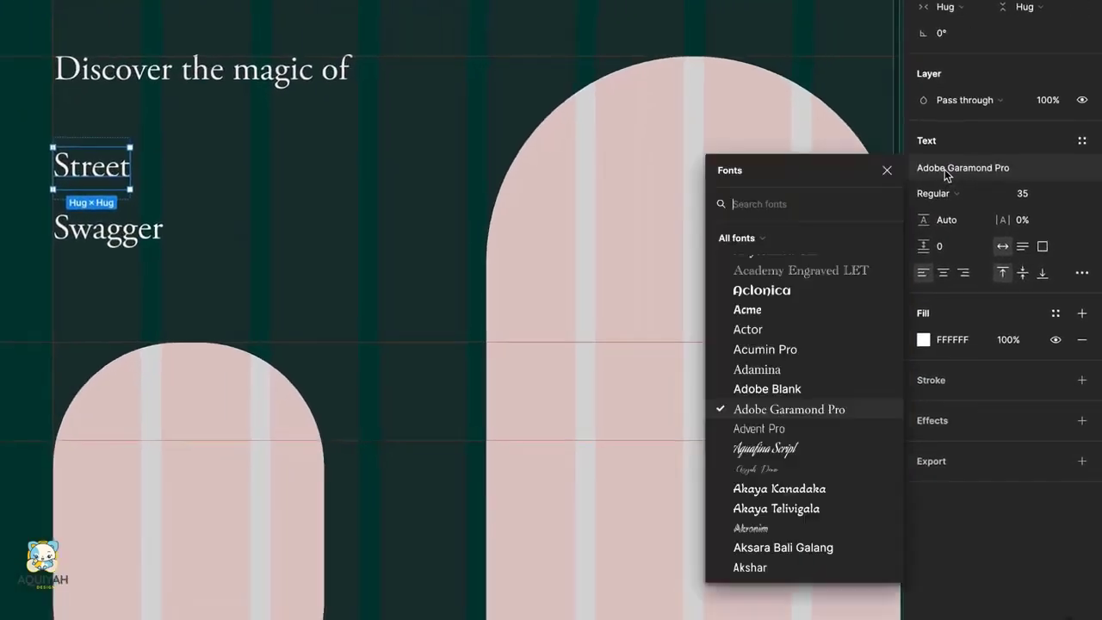
{"action": "type", "text": "beba"}
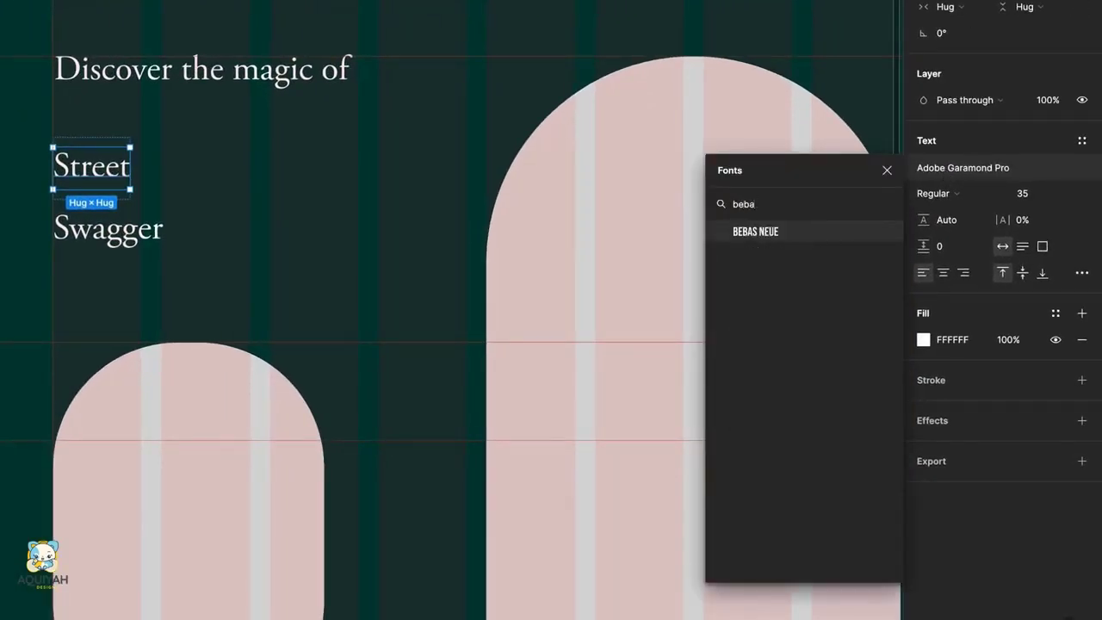
{"action": "key", "text": "Return"}
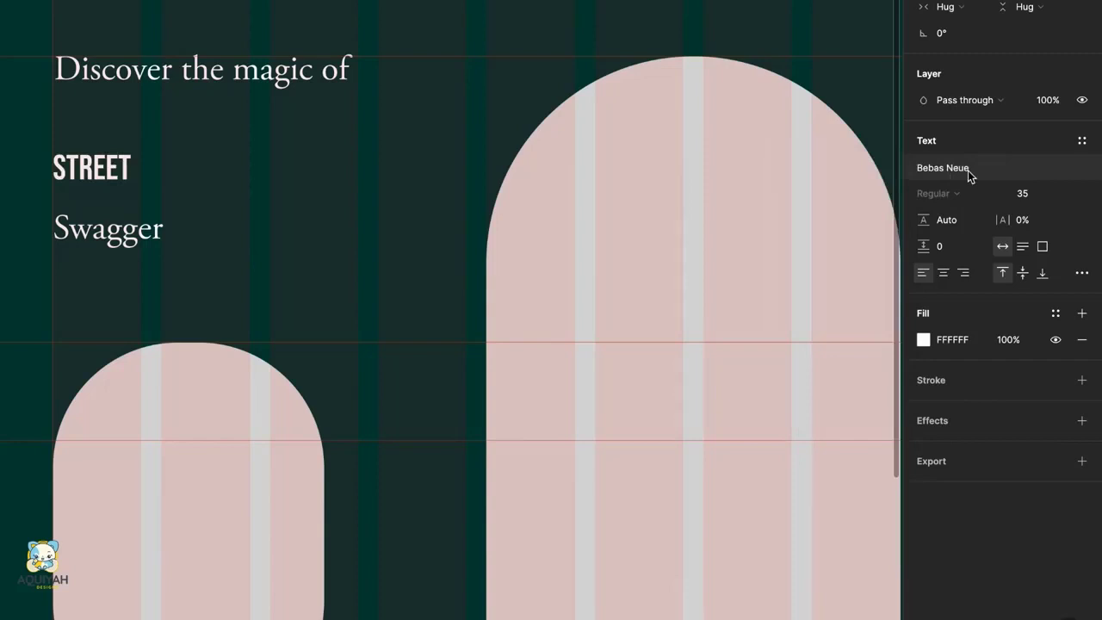
{"action": "left_click", "coordinate": [1023, 193]}
{"action": "type", "text": "130"}
{"action": "key", "text": "Return"}
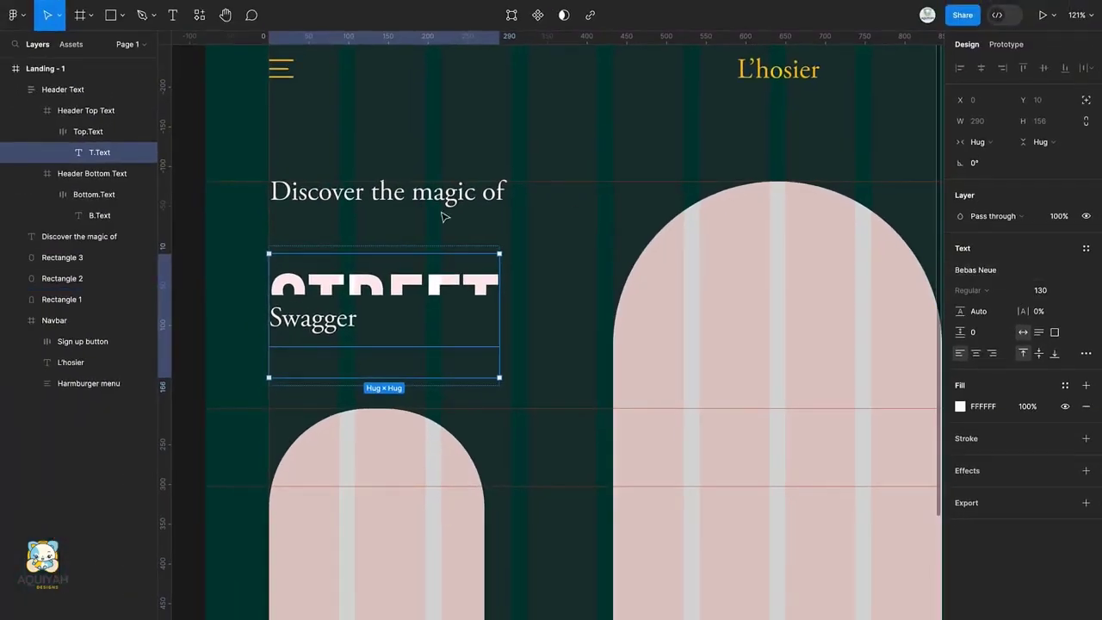
Move the STREET frame up under the intro line, make it taller, and move the Swagger frame aside
{"action": "left_click", "coordinate": [170, 183]}
{"action": "left_click_drag", "start_coordinate": [361, 282], "coordinate": [363, 263]}
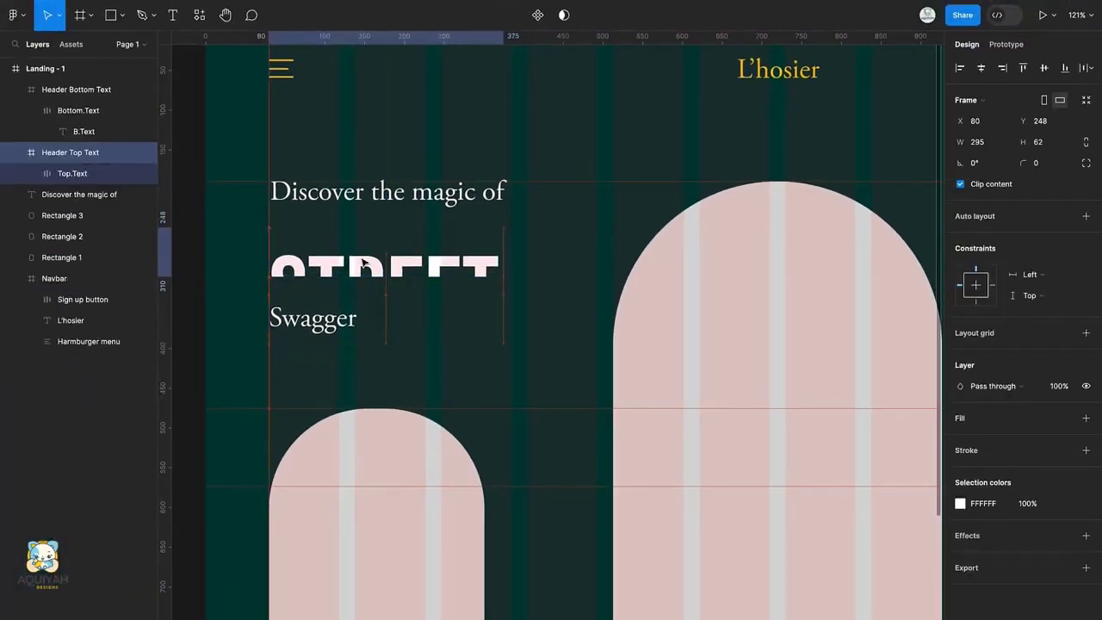
{"action": "left_click_drag", "start_coordinate": [432, 287], "coordinate": [427, 342]}
{"action": "left_click", "coordinate": [423, 310]}
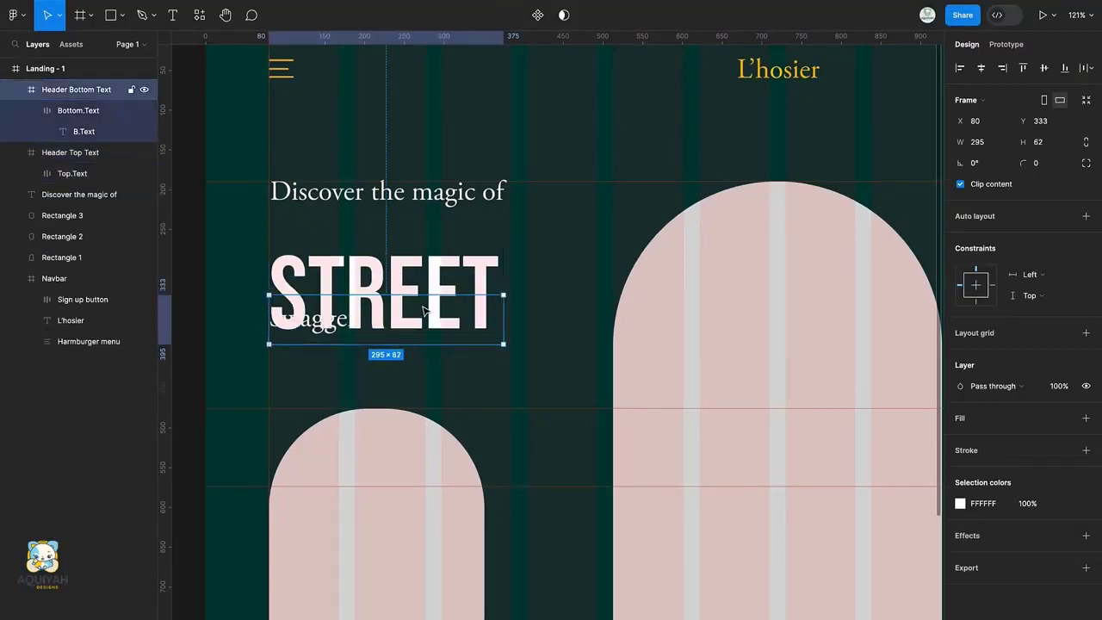
{"action": "left_click", "coordinate": [469, 271]}
{"action": "left_click_drag", "start_coordinate": [469, 271], "coordinate": [465, 241]}
{"action": "left_click", "coordinate": [338, 333]}
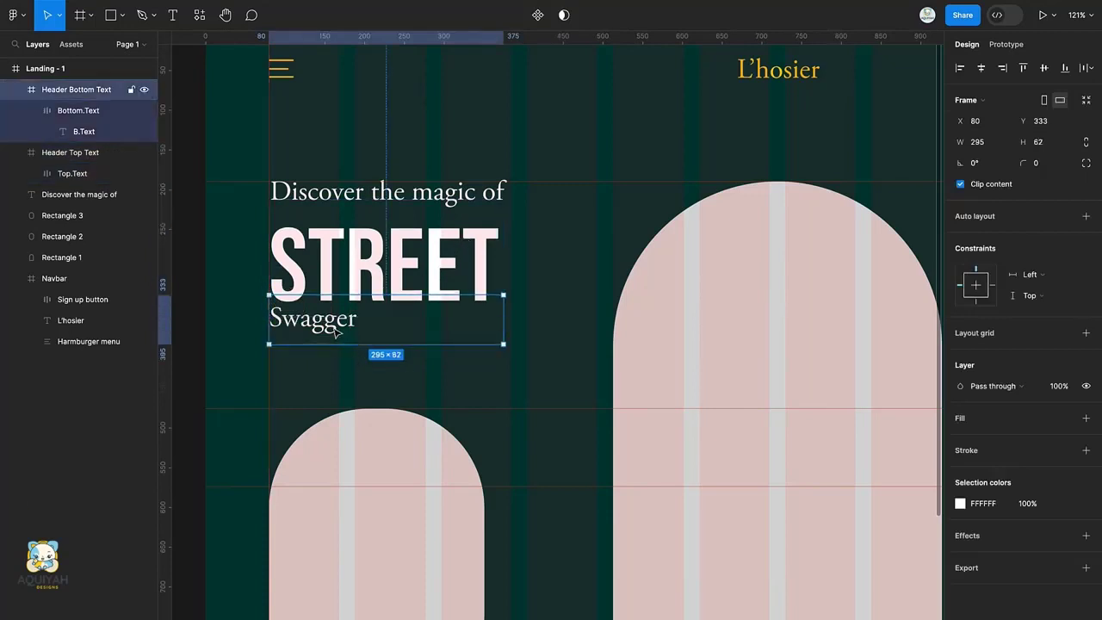
{"action": "left_click_drag", "start_coordinate": [326, 331], "coordinate": [675, 86]}
Duplicate the STREET frame below the original and retype the copy as SWAGGER
{"action": "left_click", "coordinate": [373, 296]}
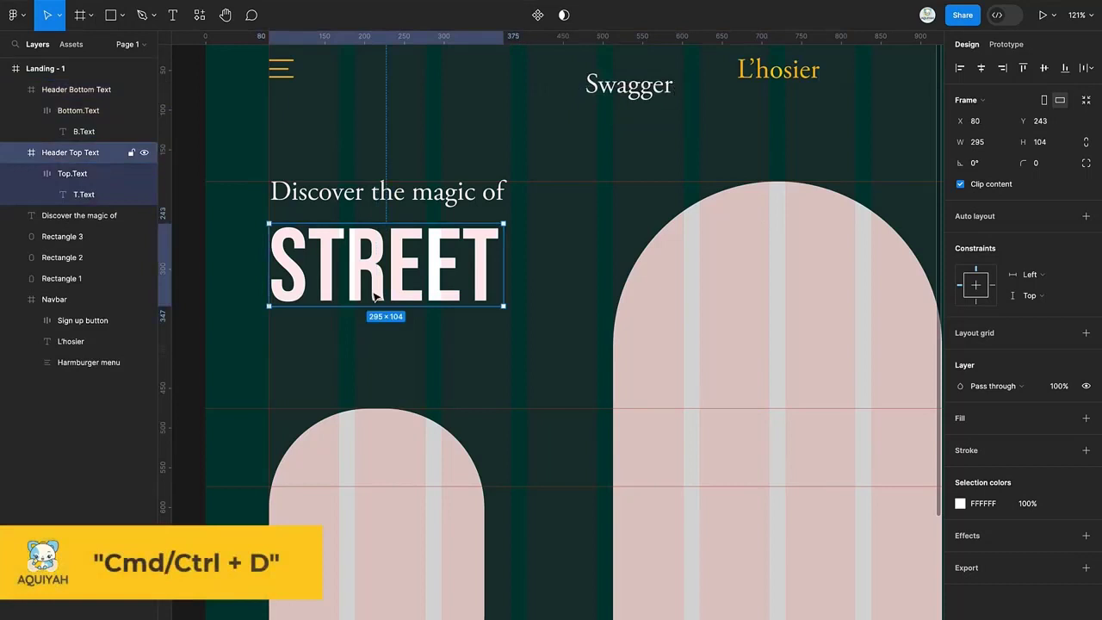
{"action": "key", "text": "ctrl+d"}
{"action": "left_click_drag", "start_coordinate": [343, 264], "coordinate": [343, 352]}
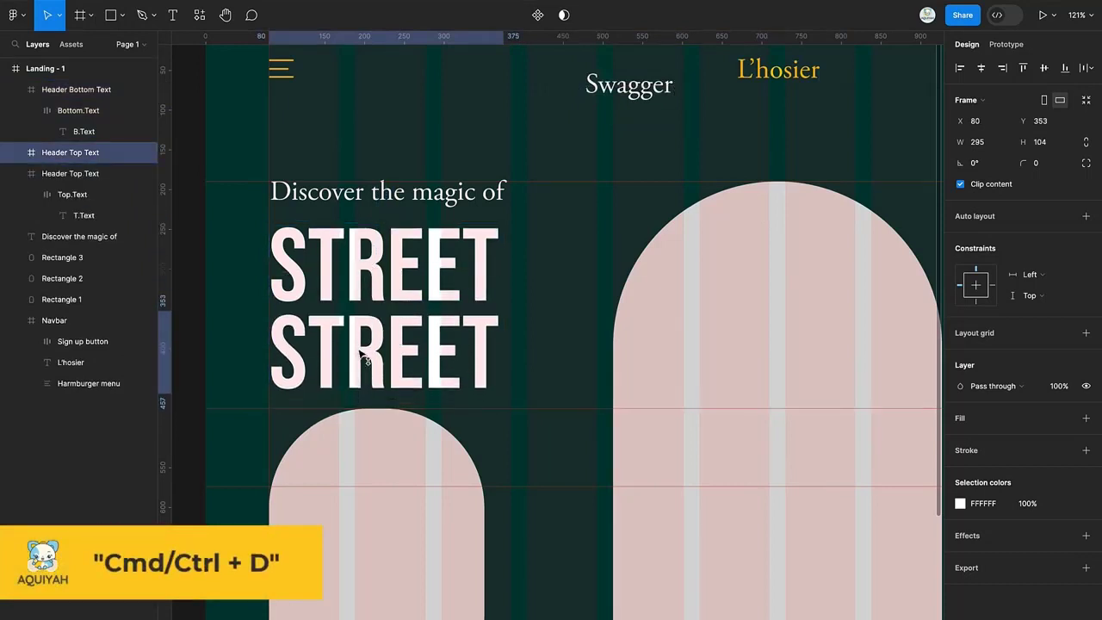
{"action": "double_click", "coordinate": [341, 349]}
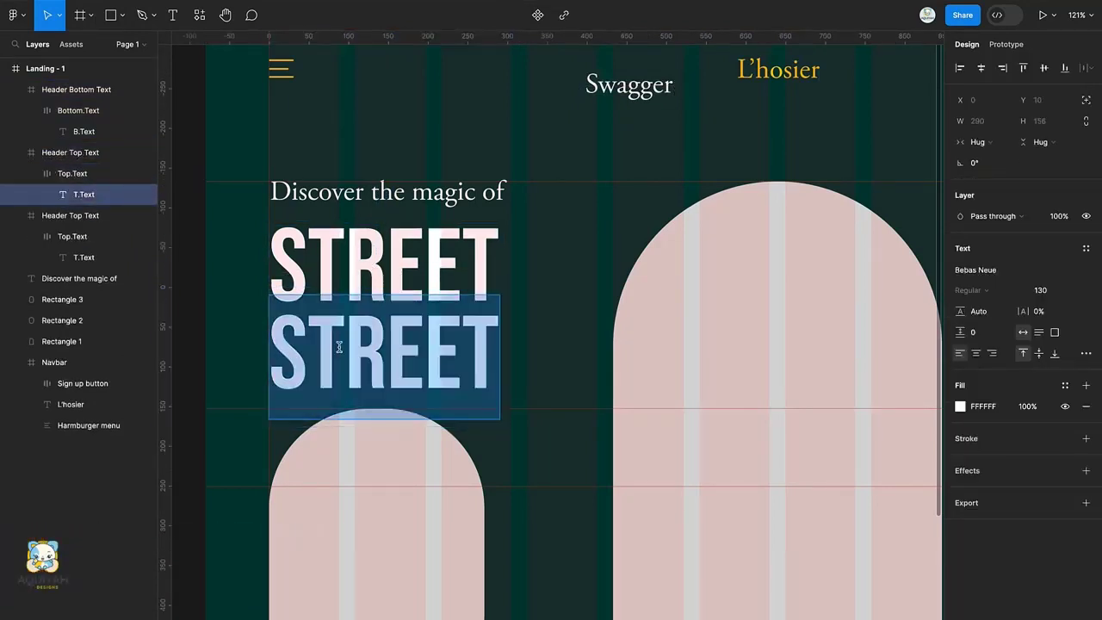
{"action": "type", "text": "SWAGGER"}
{"action": "key", "text": "Escape"}
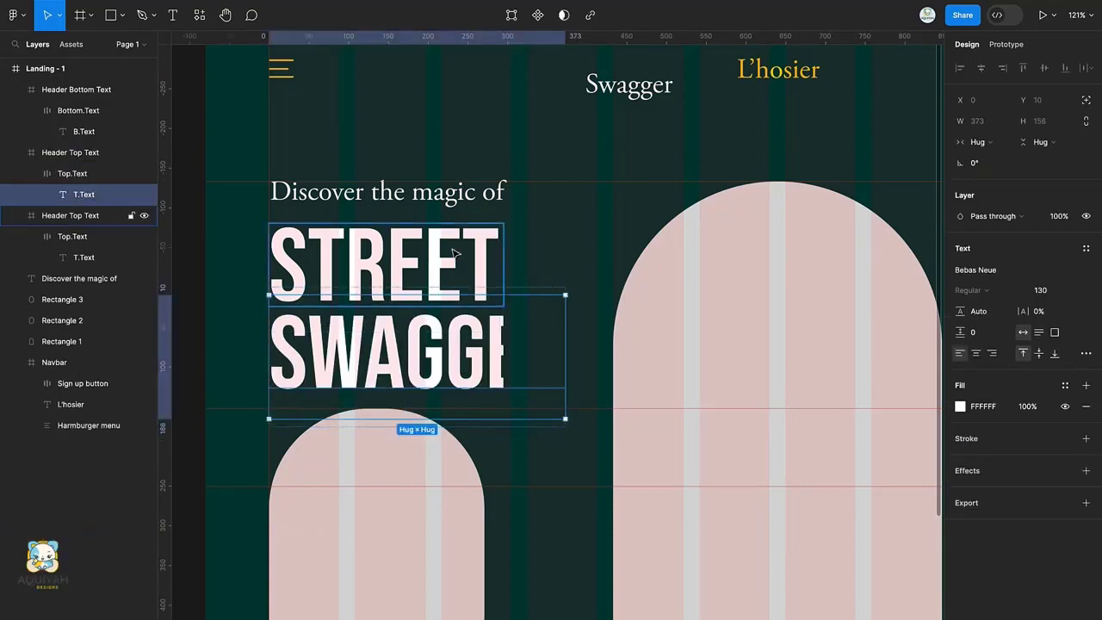
Move the three texts up together and widen the SWAGGER and STREET frames to 413
{"action": "left_click", "coordinate": [433, 272], "text": "shift"}
{"action": "left_click", "coordinate": [424, 202], "text": "shift"}
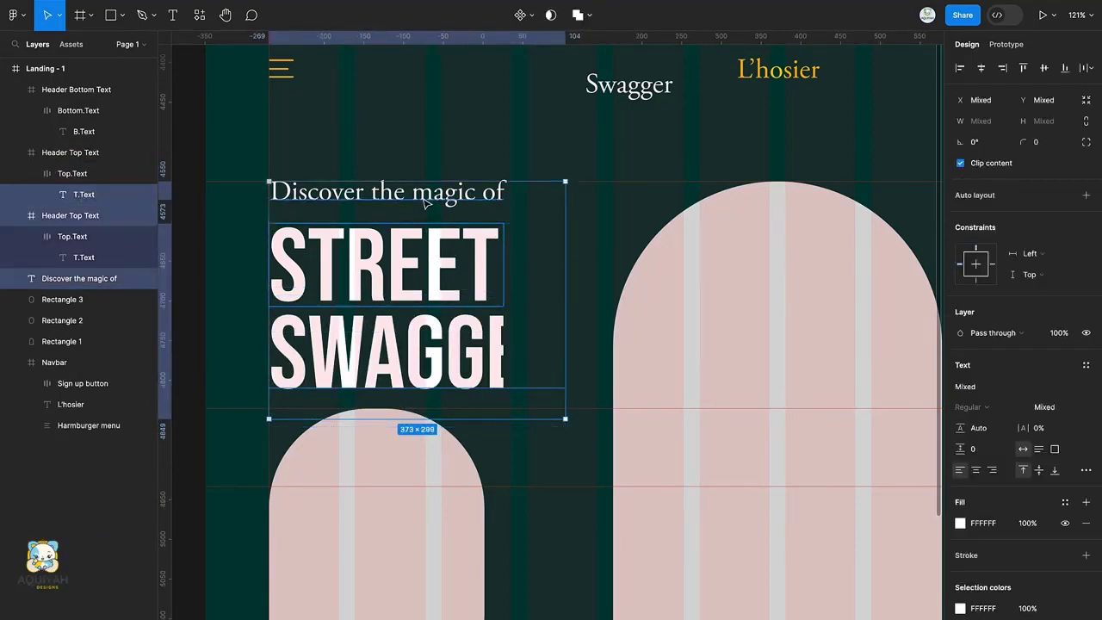
{"action": "left_click_drag", "start_coordinate": [424, 202], "coordinate": [424, 176]}
{"action": "left_click", "coordinate": [483, 332]}
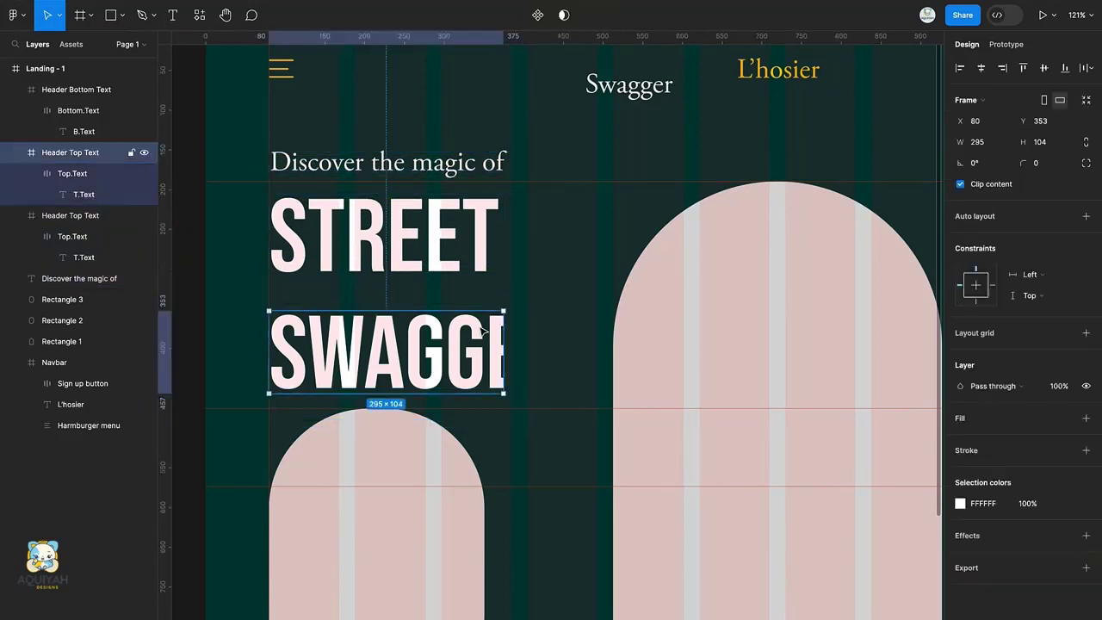
{"action": "left_click_drag", "start_coordinate": [502, 354], "coordinate": [595, 349]}
{"action": "key", "text": "Escape"}
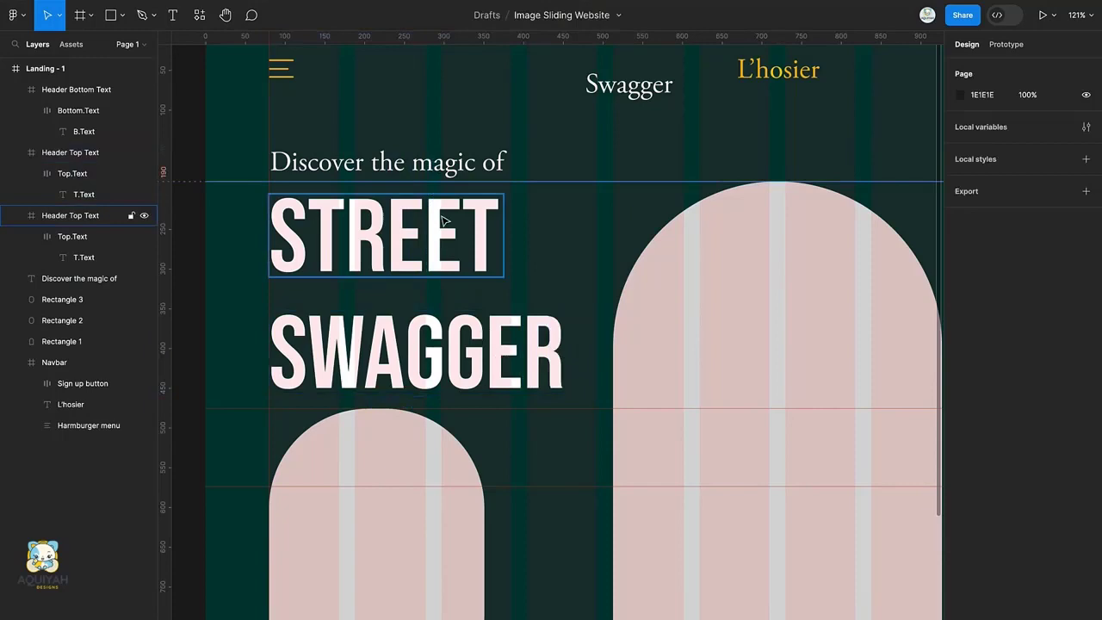
{"action": "left_click", "coordinate": [445, 221]}
{"action": "left_click_drag", "start_coordinate": [505, 217], "coordinate": [600, 216]}
{"action": "left_click", "coordinate": [418, 345]}
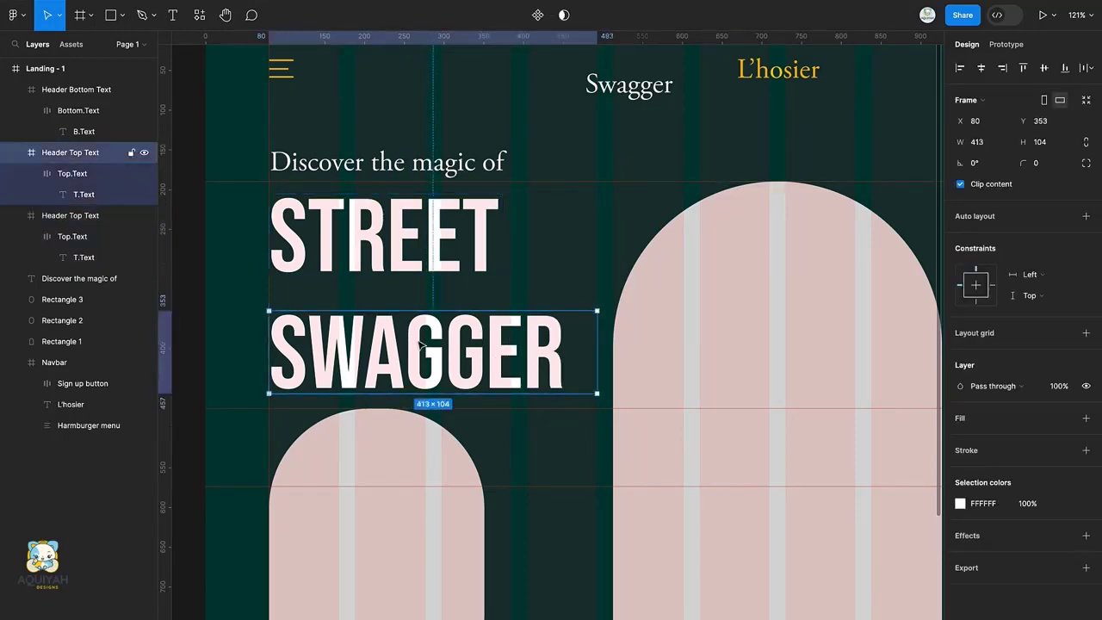
Rename the layers to Header Bottom Text and Bottom.Text
{"action": "double_click", "coordinate": [97, 152]}
{"action": "left_click", "coordinate": [80, 153]}
{"action": "key", "text": "BackSpace"}
{"action": "key", "text": "BackSpace"}
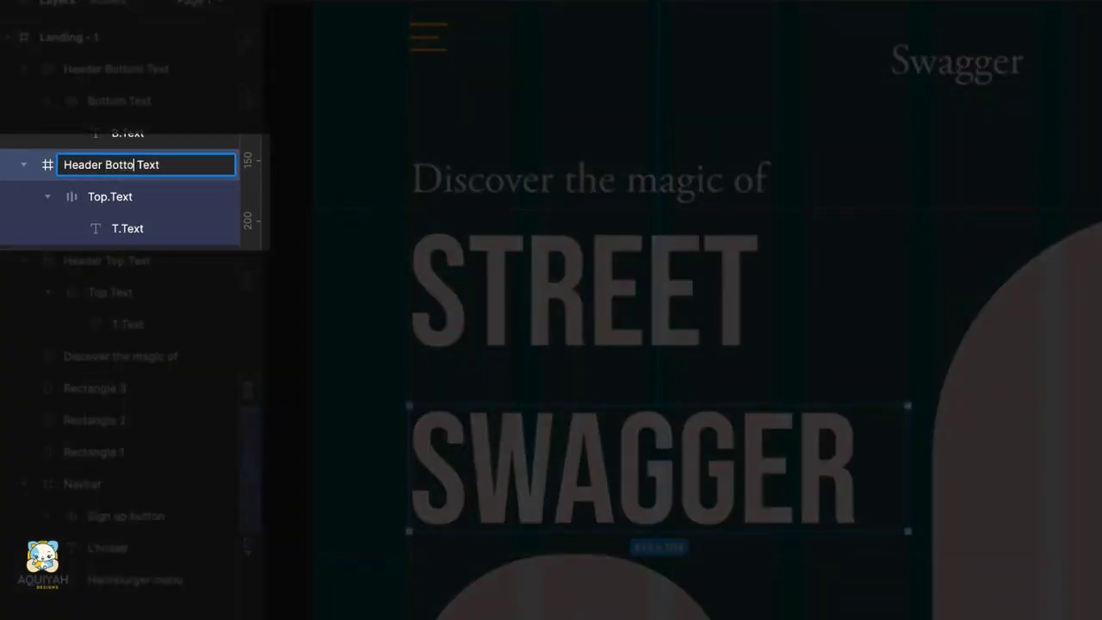
{"action": "double_click", "coordinate": [104, 200]}
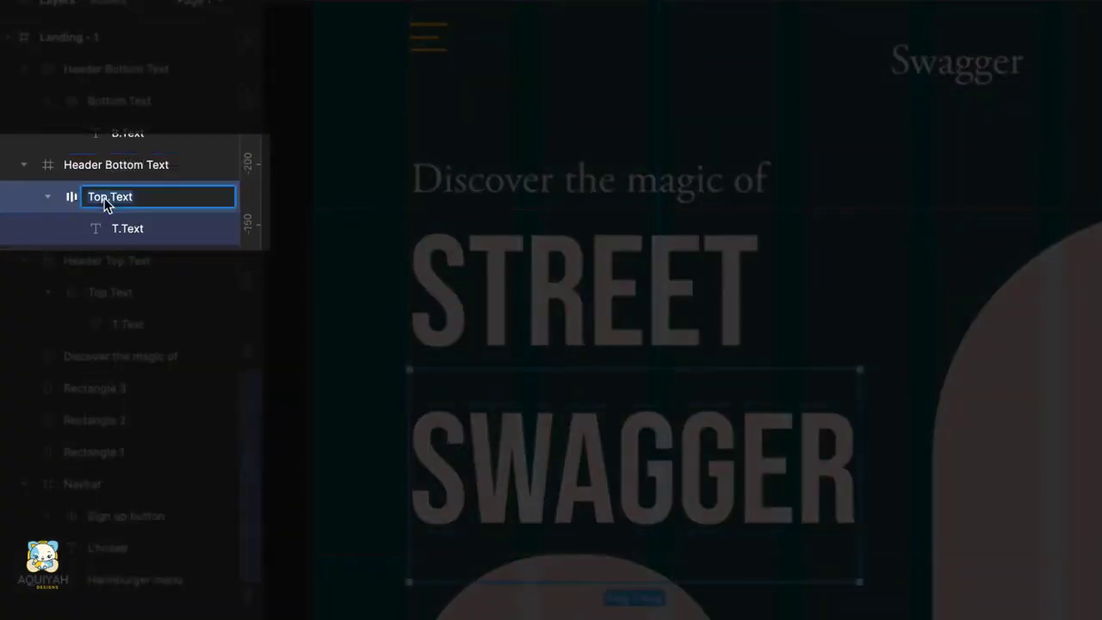
{"action": "key", "text": "BackSpace"}
{"action": "key", "text": "BackSpace"}
{"action": "type", "text": "m."}
{"action": "key", "text": "Return"}
Stack STREET and SWAGGER in an auto-layout frame with 0 gap, named Category Text
{"action": "left_click", "coordinate": [440, 307]}
{"action": "left_click", "coordinate": [435, 344]}
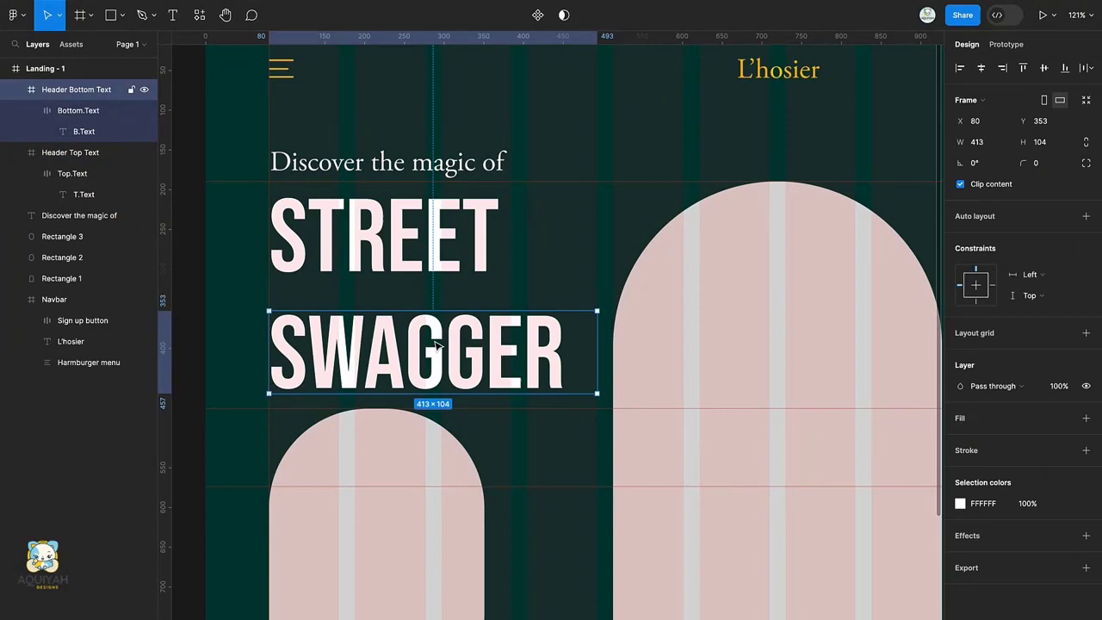
{"action": "left_click", "coordinate": [404, 259], "text": "shift"}
{"action": "key", "text": "shift+a"}
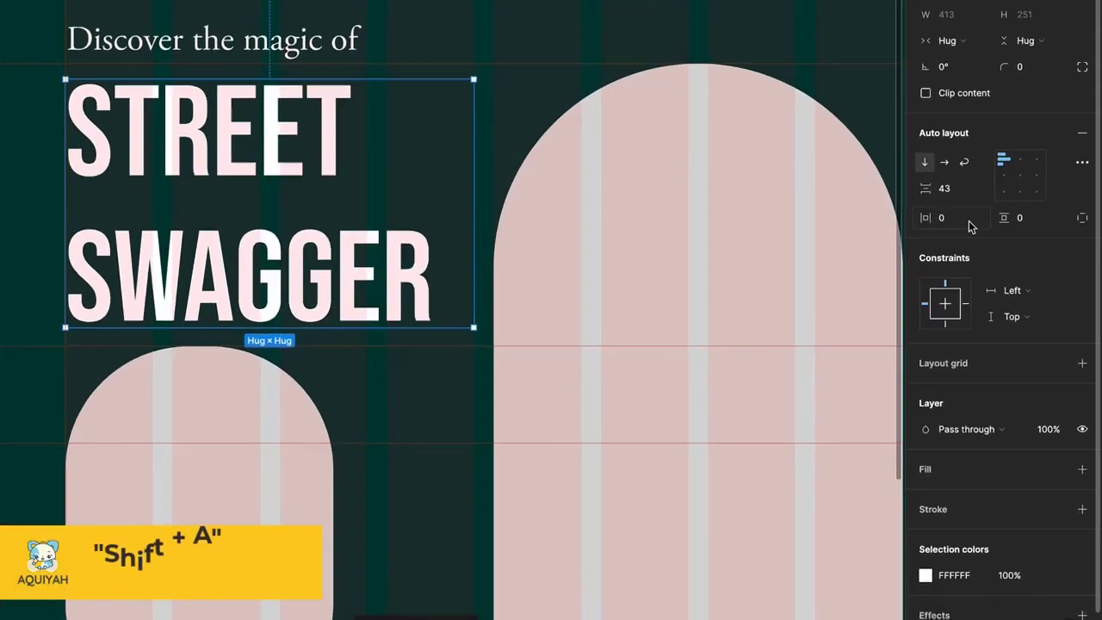
{"action": "left_click", "coordinate": [980, 282]}
{"action": "type", "text": "0"}
{"action": "key", "text": "Return"}
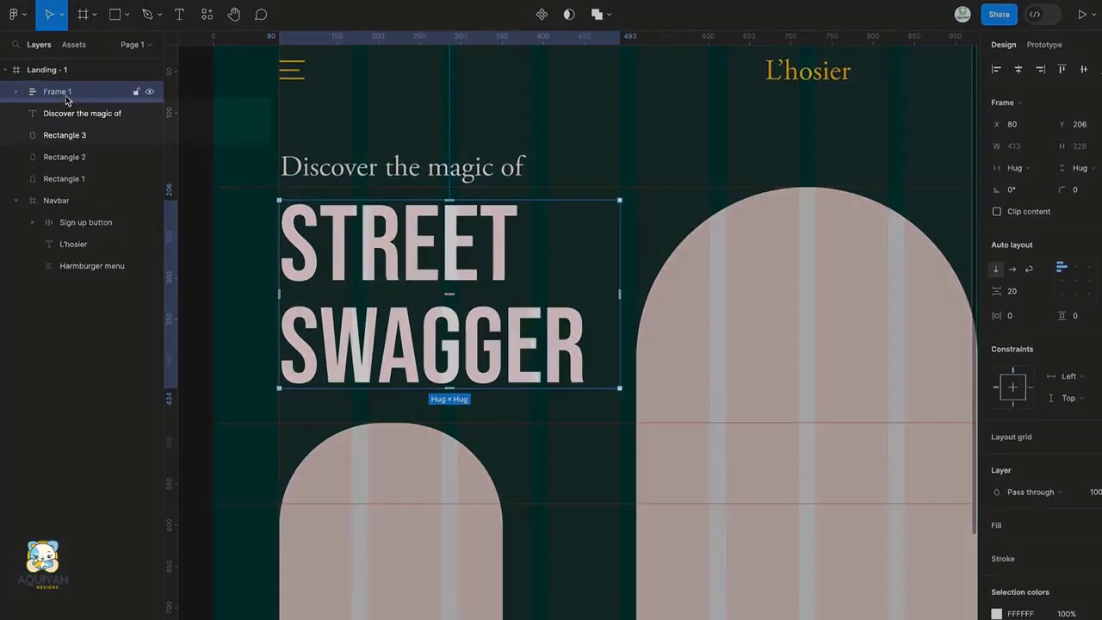
{"action": "double_click", "coordinate": [62, 91]}
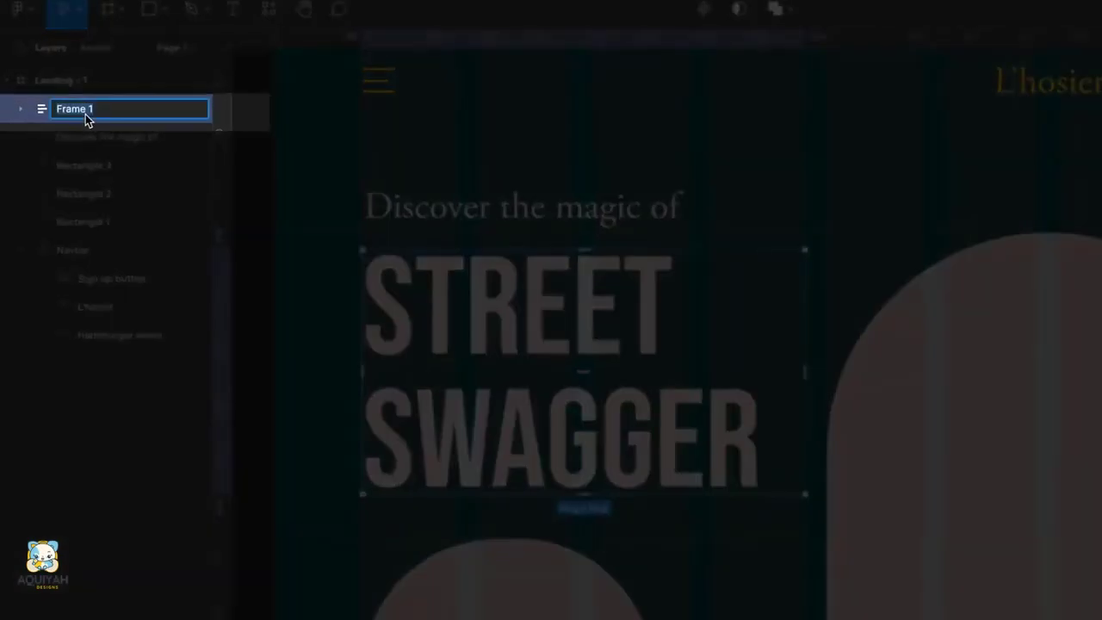
{"action": "type", "text": "Category Text"}
{"action": "key", "text": "Return"}
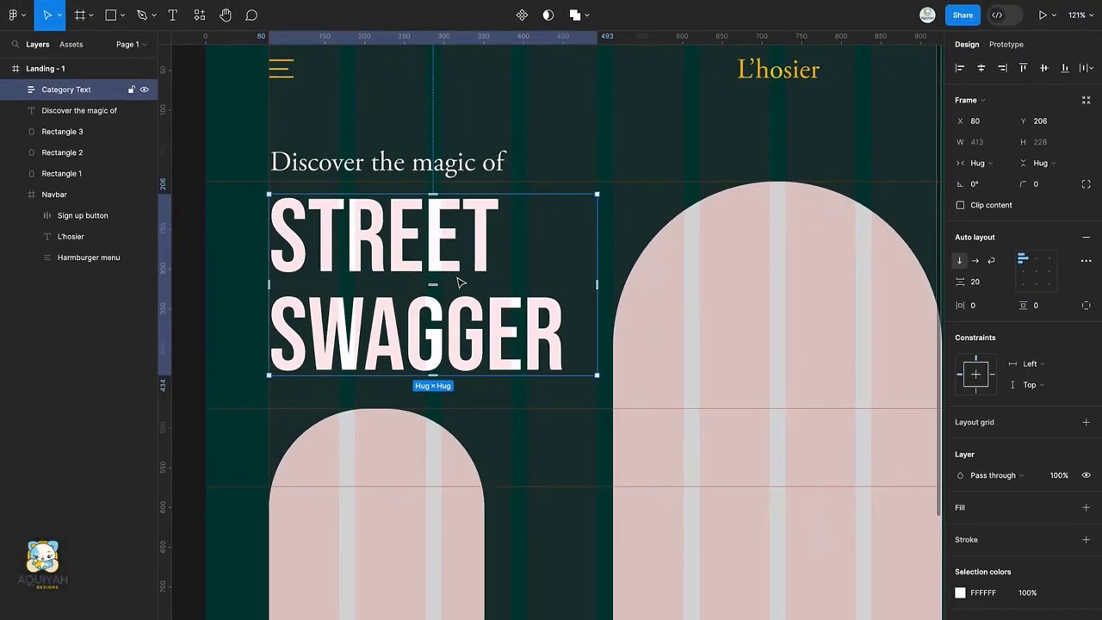
Set the 'Discover the magic of' intro line to Poppins Light, size 20
{"action": "left_click", "coordinate": [358, 172]}
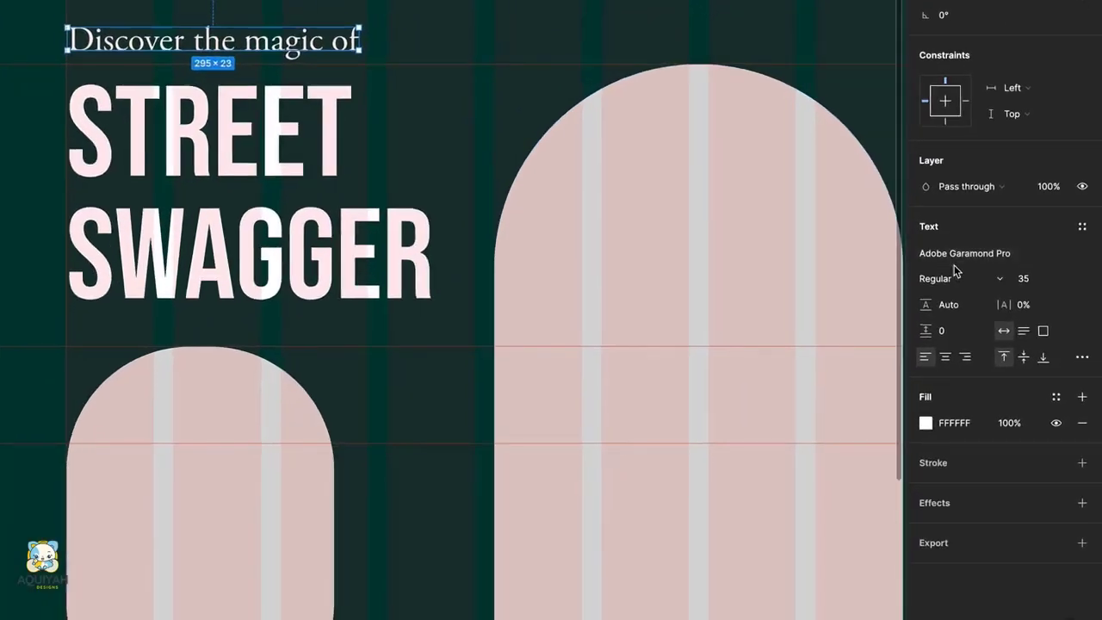
{"action": "left_click", "coordinate": [984, 338]}
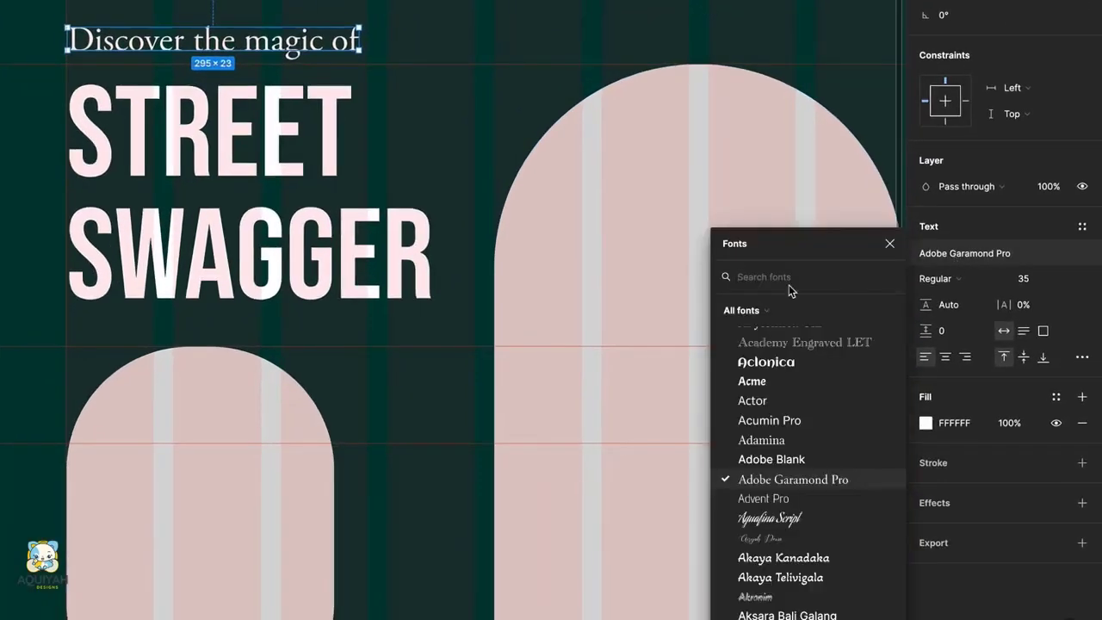
{"action": "type", "text": "poppi"}
{"action": "key", "text": "Return"}
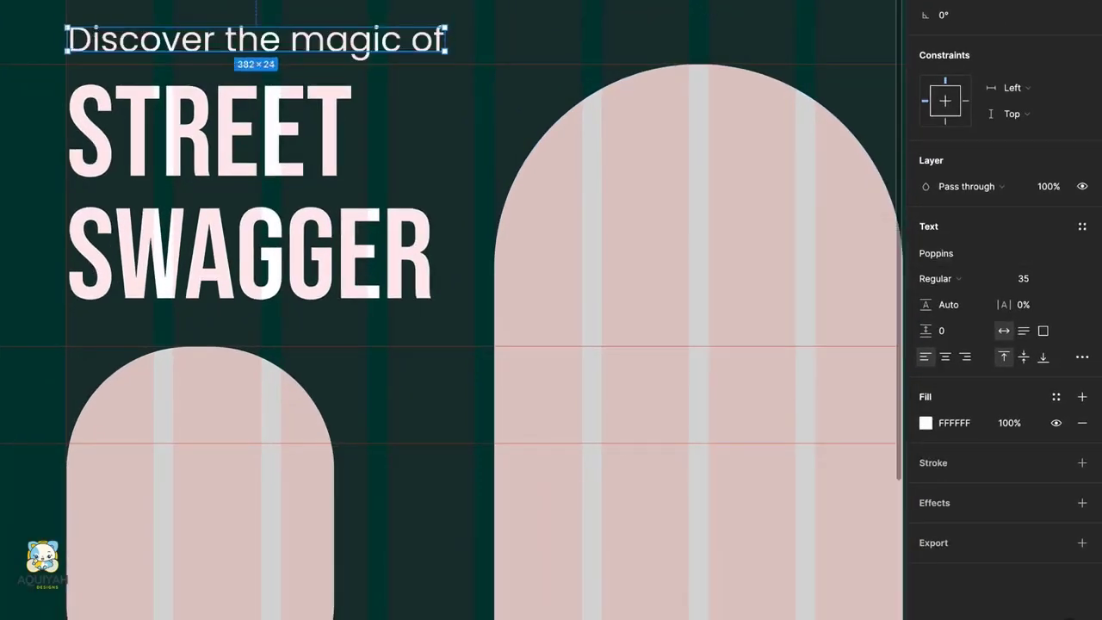
{"action": "left_click", "coordinate": [938, 279]}
{"action": "left_click", "coordinate": [942, 253]}
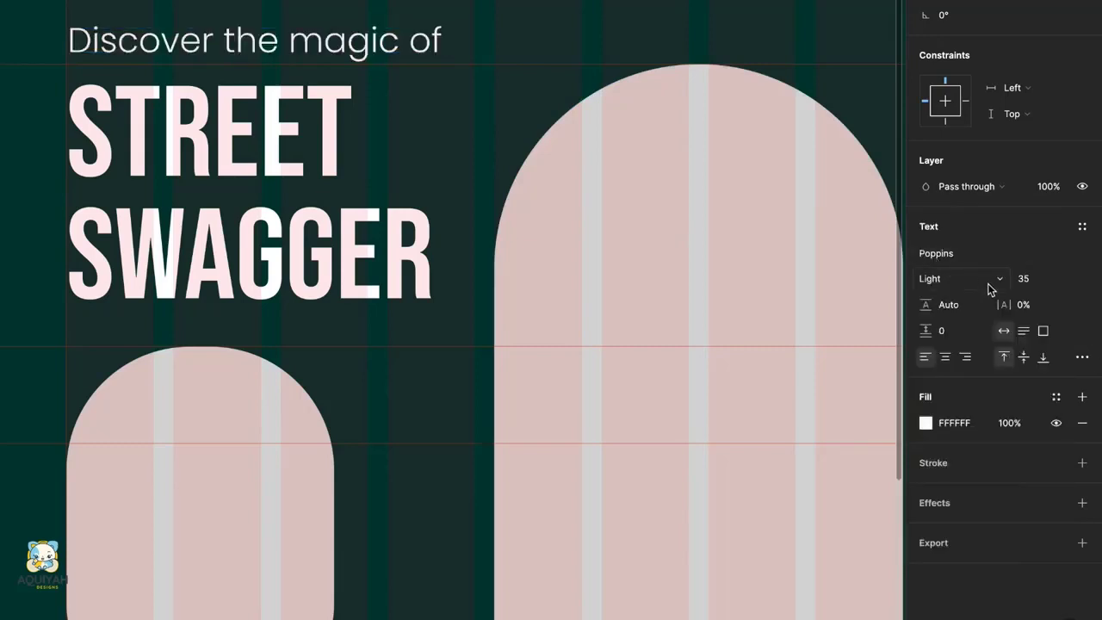
{"action": "type", "text": "20"}
{"action": "key", "text": "Return"}
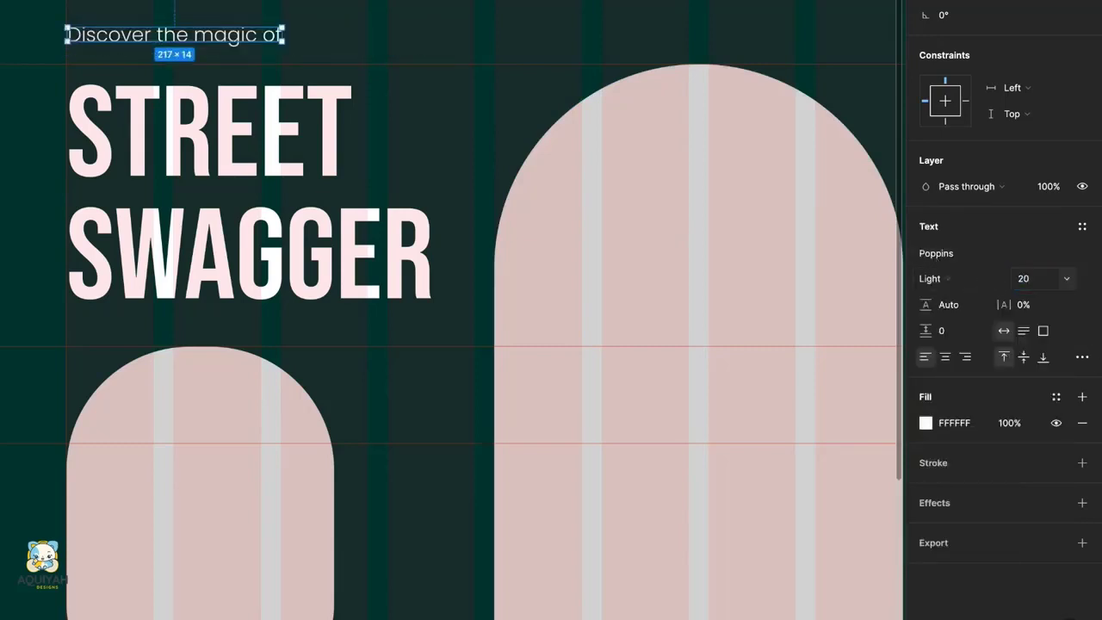
Wrap the intro line and Category Text in an auto-layout frame named Header Text, spacing 20
{"action": "left_click", "coordinate": [402, 130], "text": "shift"}
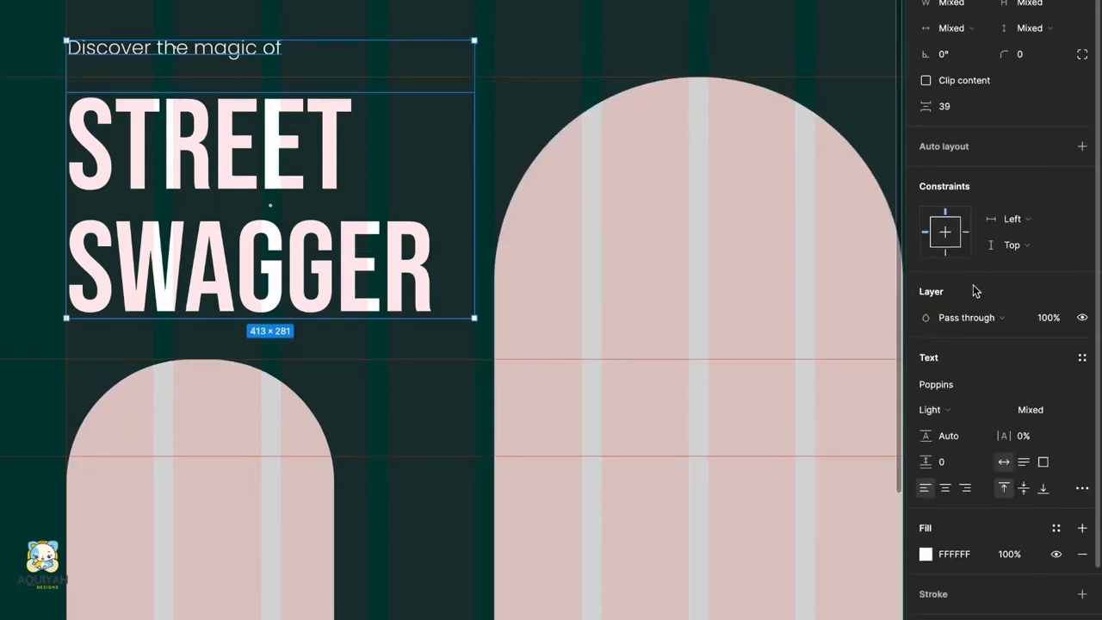
{"action": "left_click", "coordinate": [951, 182]}
{"action": "type", "text": "20"}
{"action": "key", "text": "Return"}
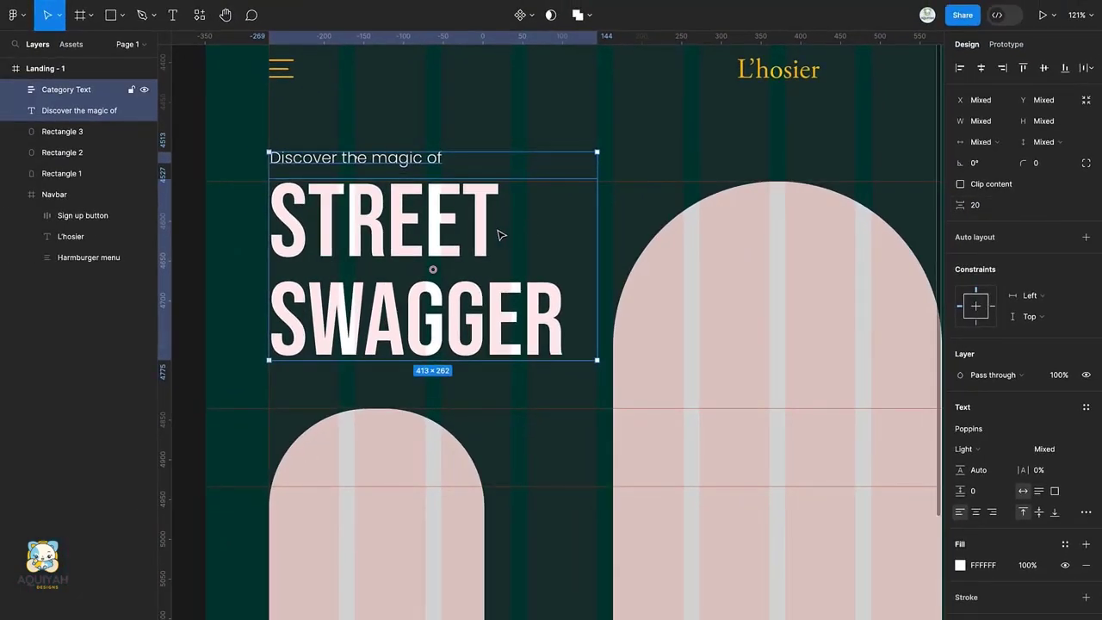
{"action": "key", "text": "shift+a"}
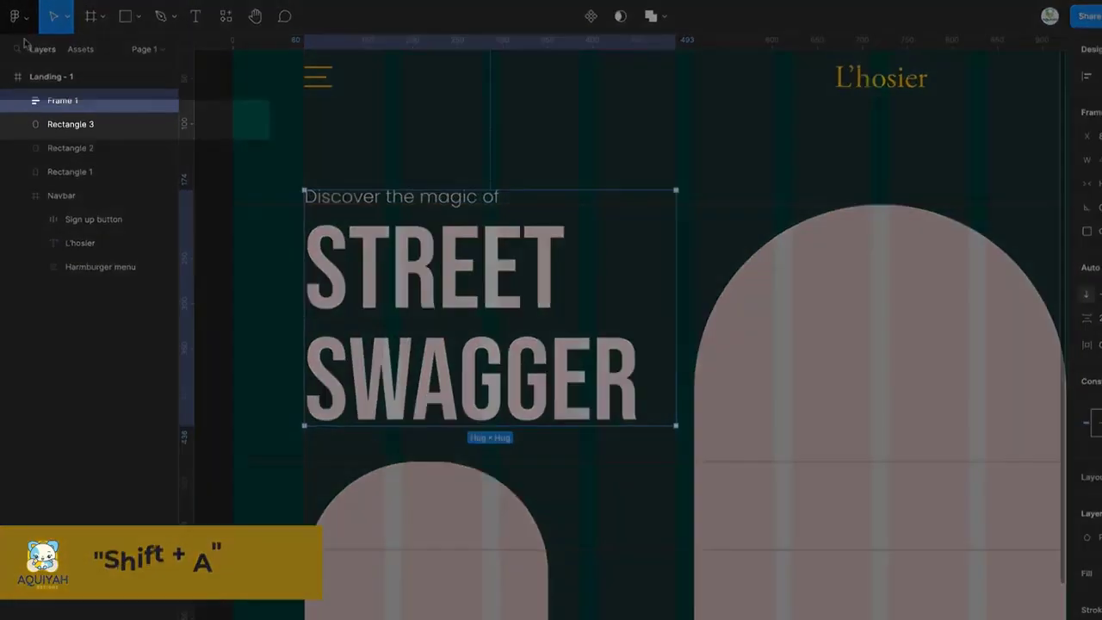
{"action": "key", "text": "ctrl+r"}
{"action": "type", "text": "Header T"}
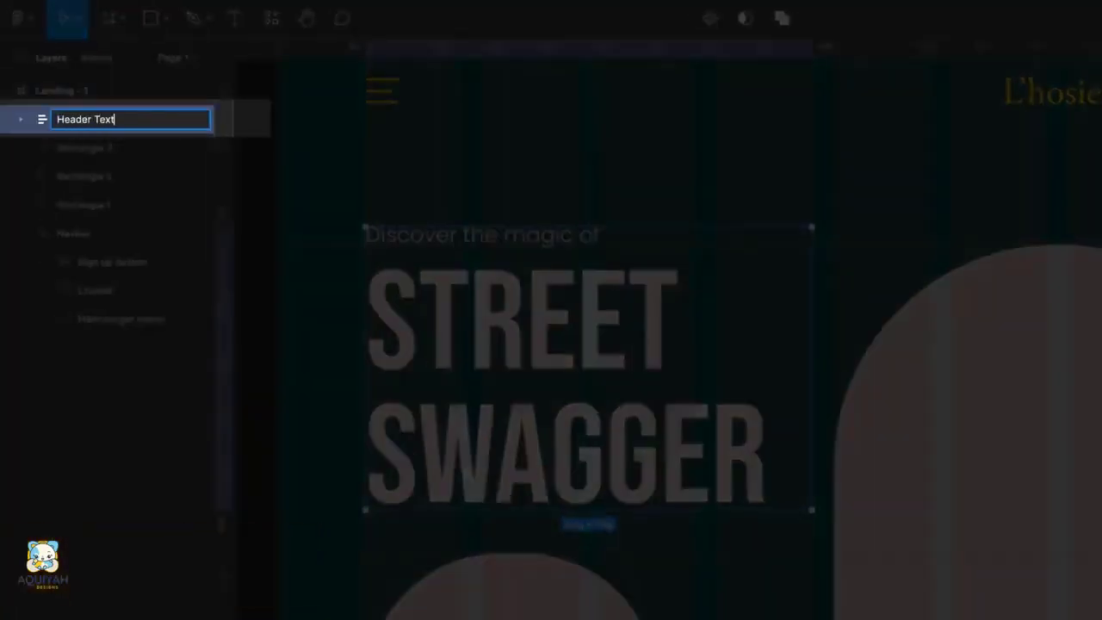
{"action": "key", "text": "Return"}
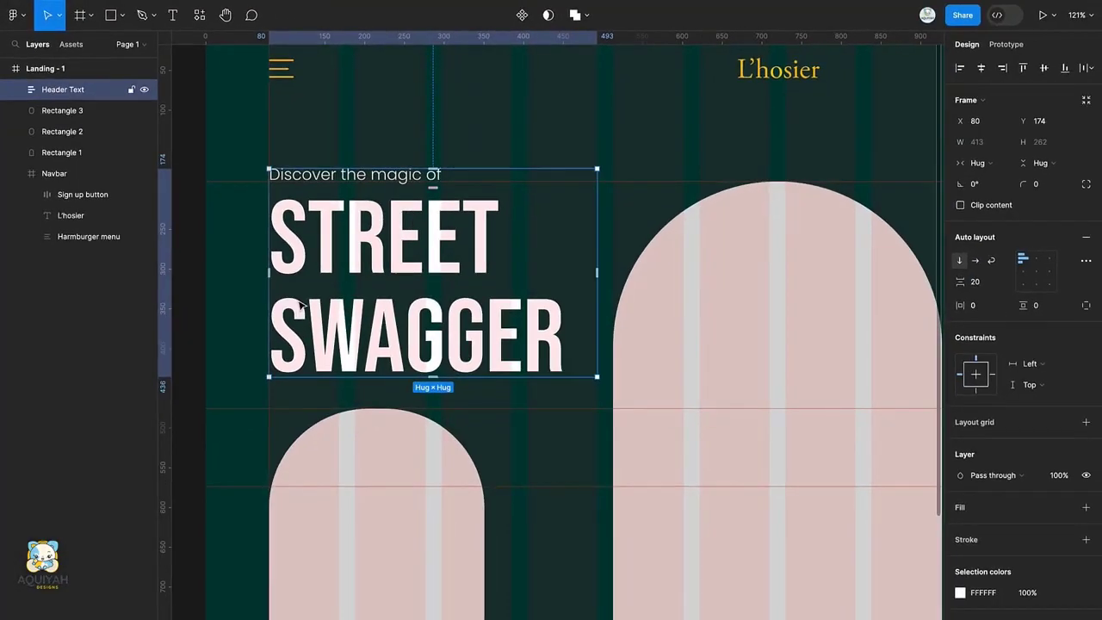
Hide the SWAGGER frame and make the Top.Text stack holding STREET vertical
{"action": "double_click", "coordinate": [301, 306]}
{"action": "double_click", "coordinate": [368, 330]}
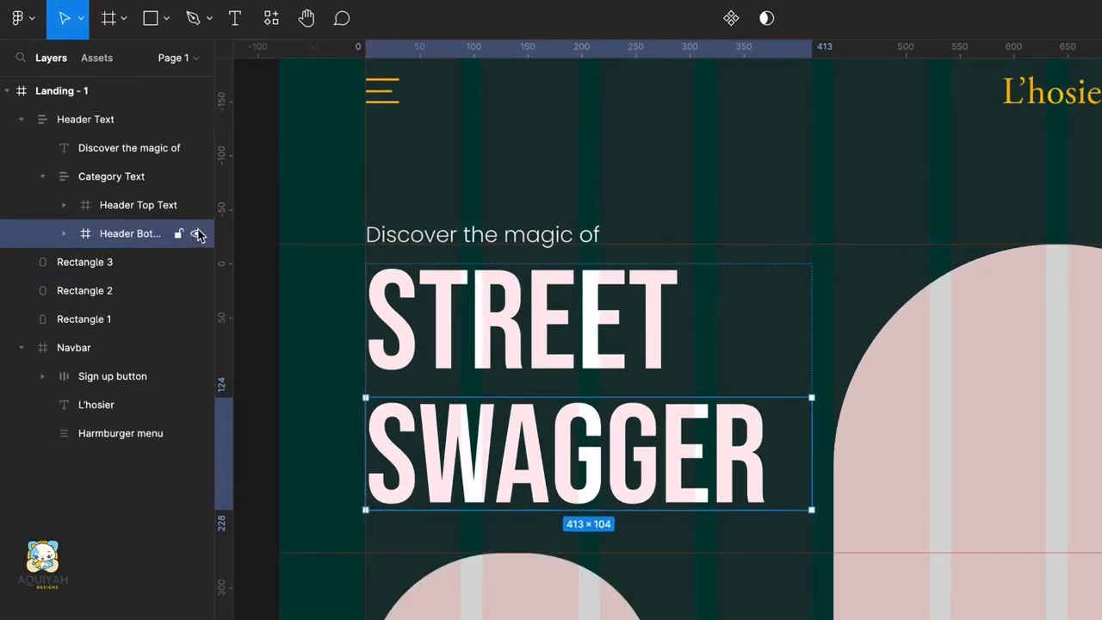
{"action": "left_click", "coordinate": [143, 173]}
{"action": "left_click", "coordinate": [108, 210]}
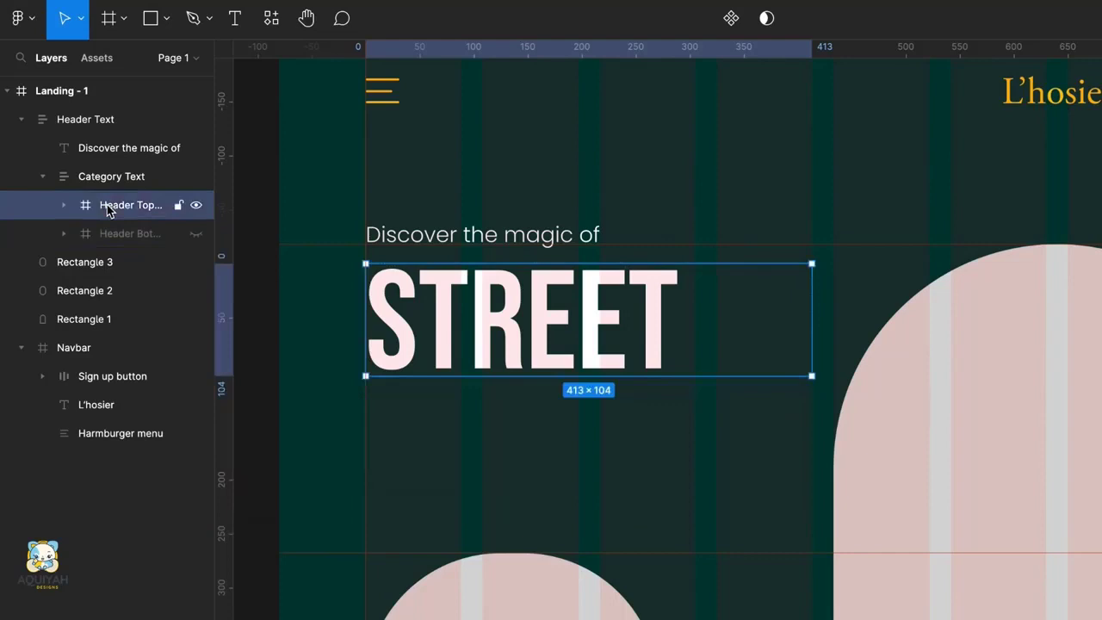
{"action": "left_click", "coordinate": [65, 206]}
{"action": "left_click", "coordinate": [139, 236]}
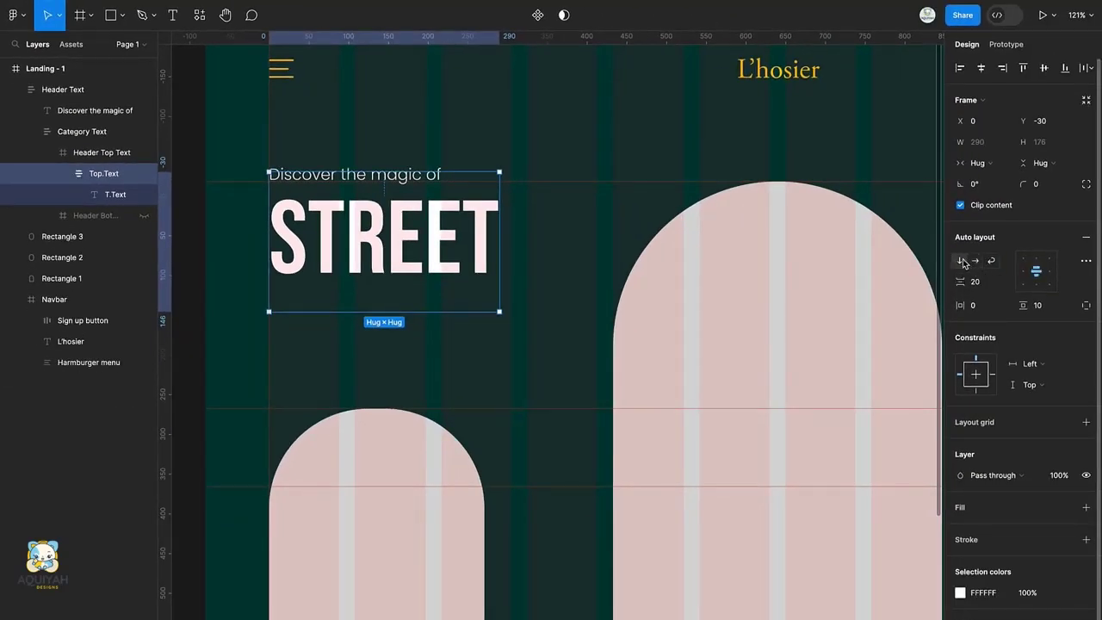
{"action": "left_click", "coordinate": [962, 261]}
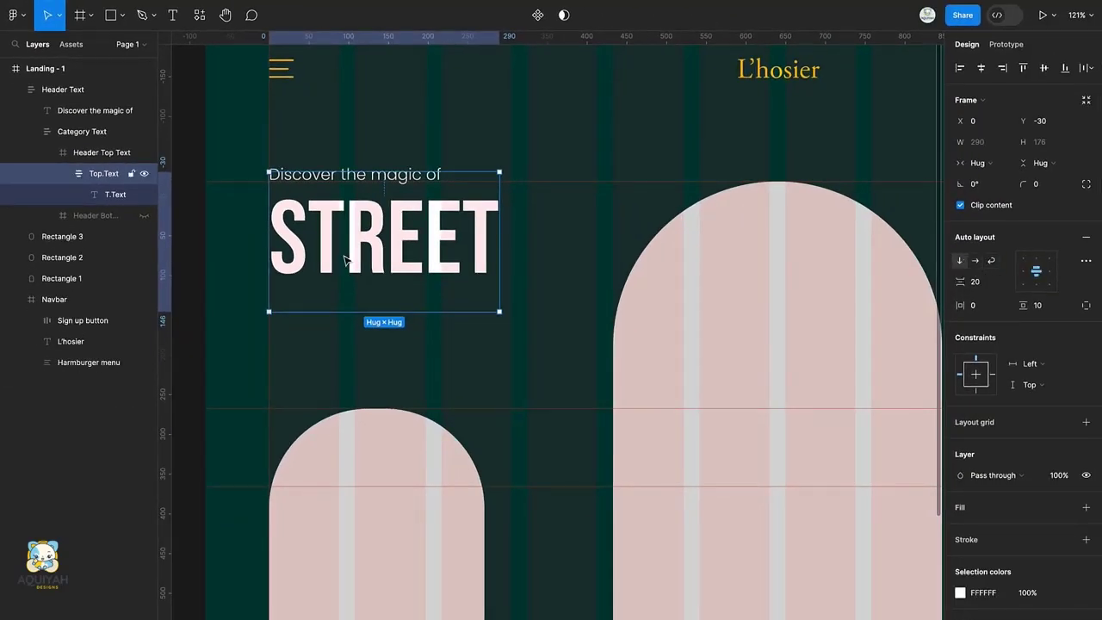
Duplicate the STREET text and set 10 spacing between the stacked words
{"action": "left_click", "coordinate": [104, 194]}
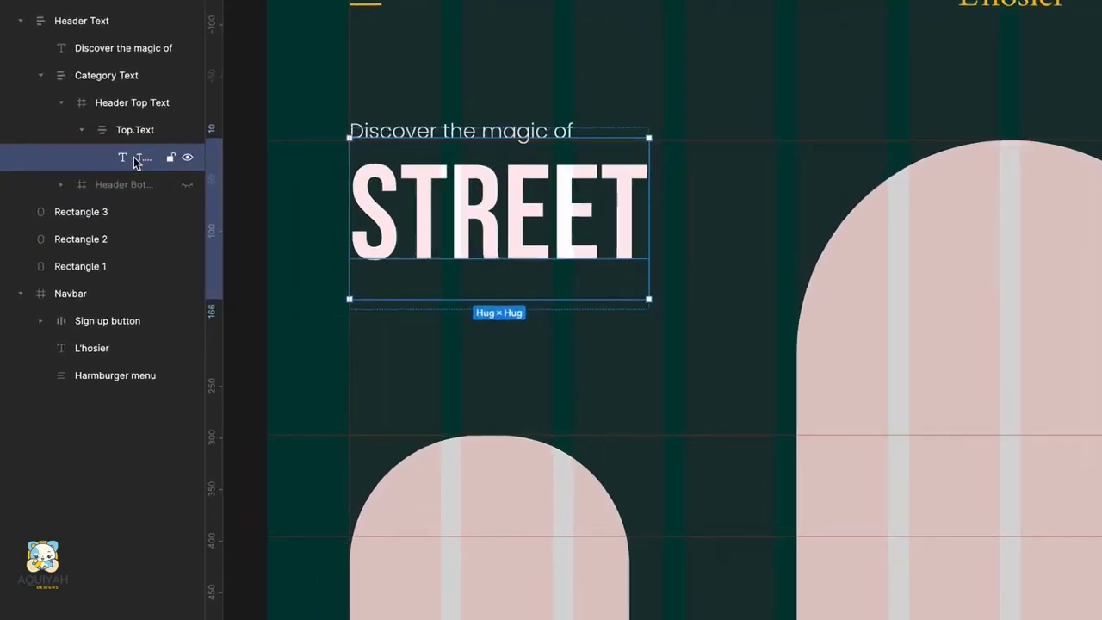
{"action": "key", "text": "ctrl+d"}
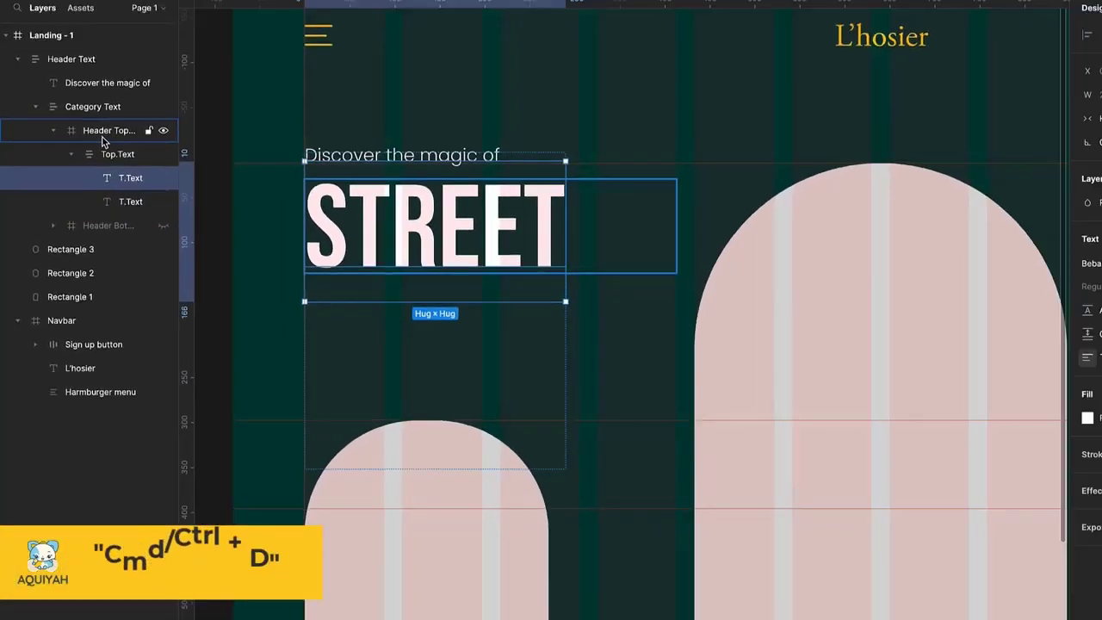
{"action": "left_click", "coordinate": [101, 133]}
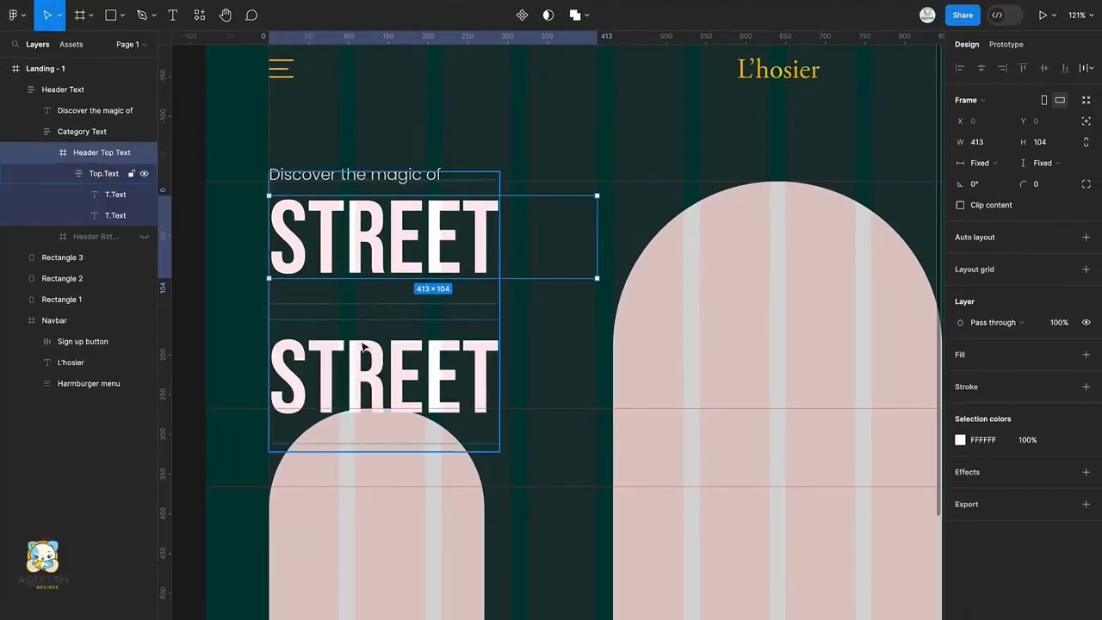
{"action": "key", "text": "shift+a"}
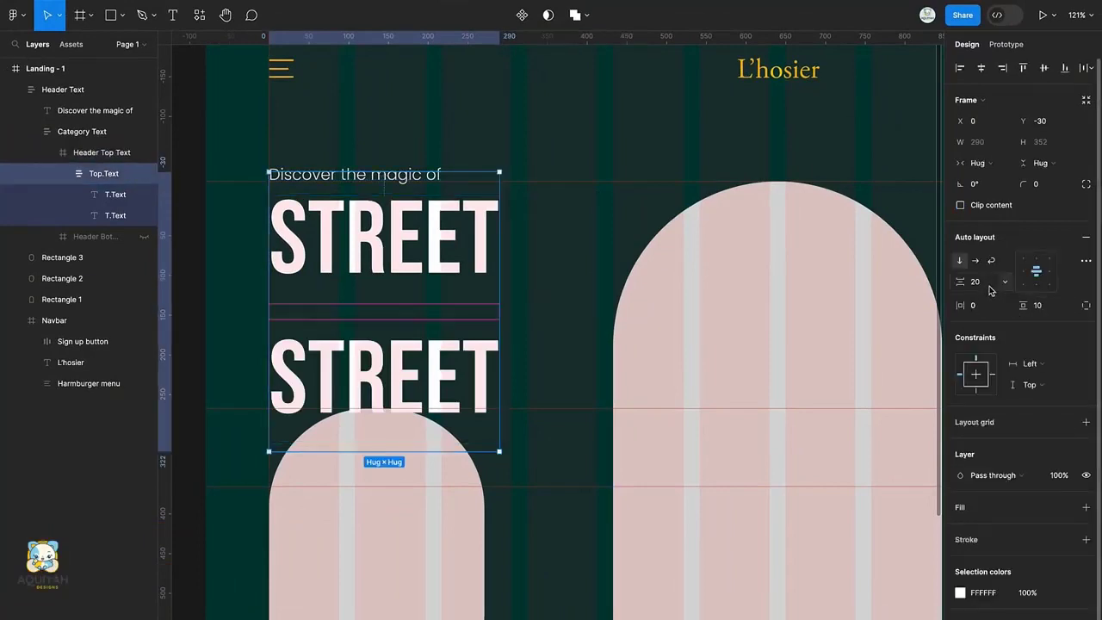
{"action": "left_click", "coordinate": [972, 275]}
{"action": "type", "text": "10"}
{"action": "key", "text": "Return"}
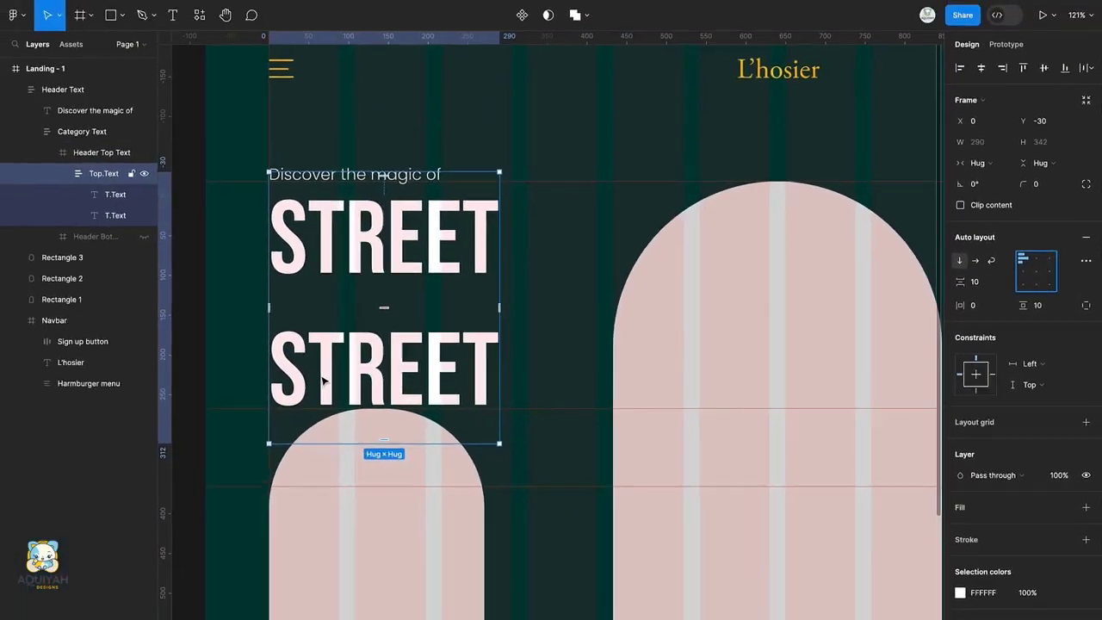
Turn the stacked copies into RETRO, PREPPY and INDIE
{"action": "left_click", "coordinate": [158, 317]}
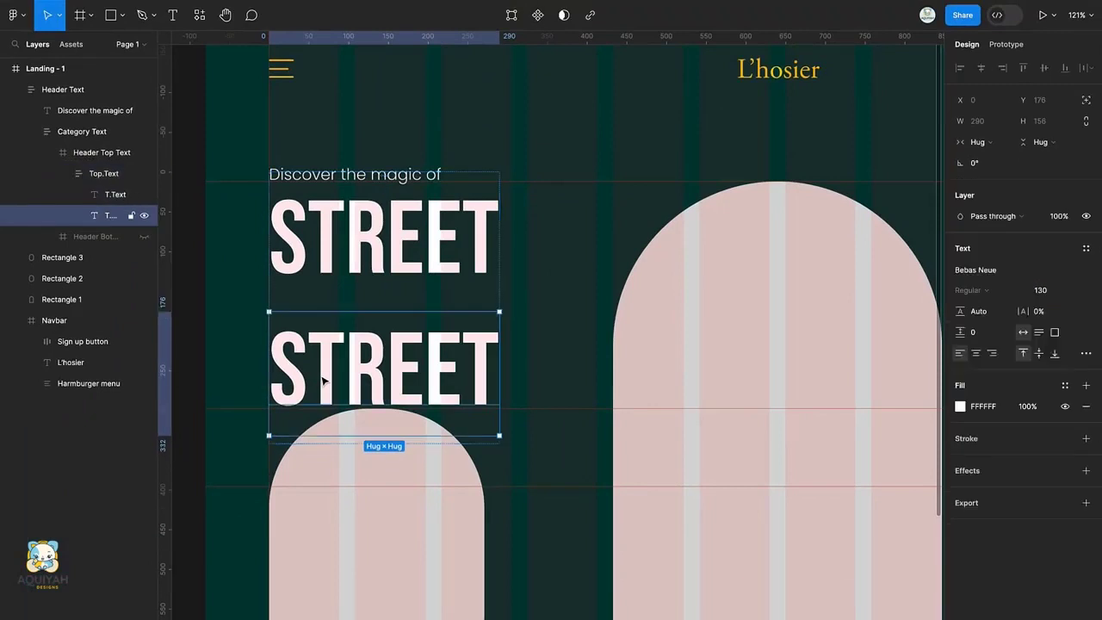
{"action": "double_click", "coordinate": [158, 316]}
{"action": "type", "text": "RET"}
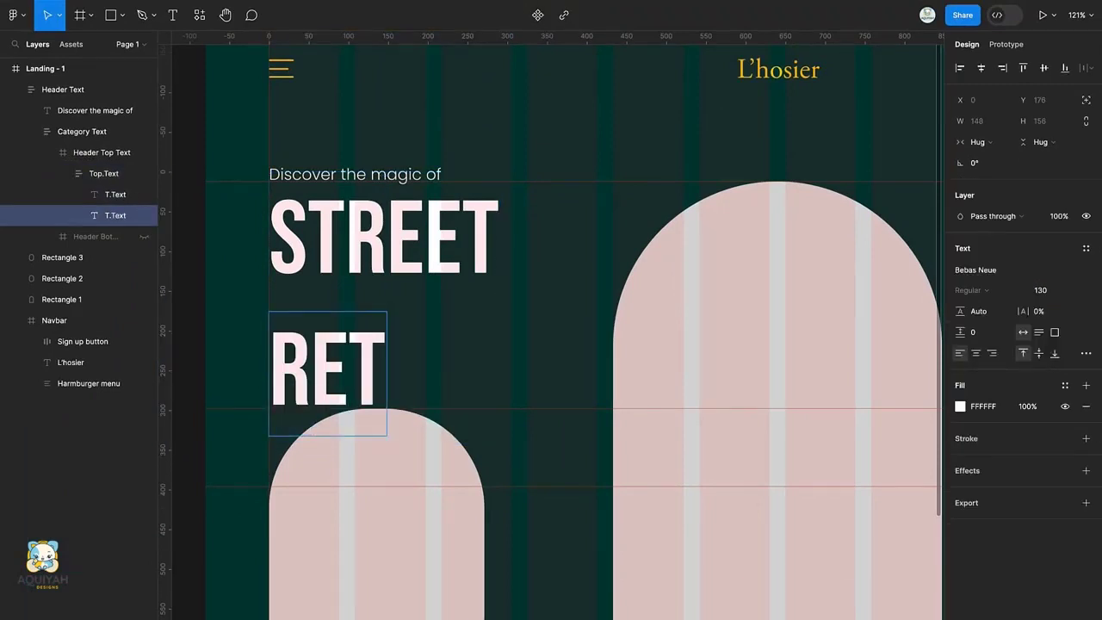
{"action": "type", "text": "RO"}
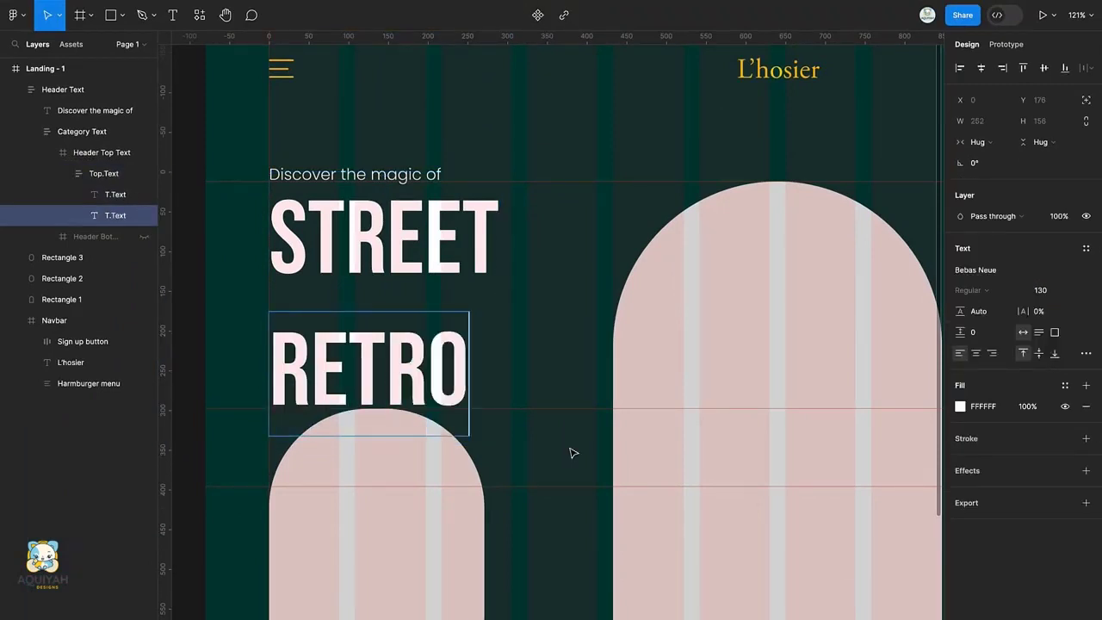
{"action": "key", "text": "Escape"}
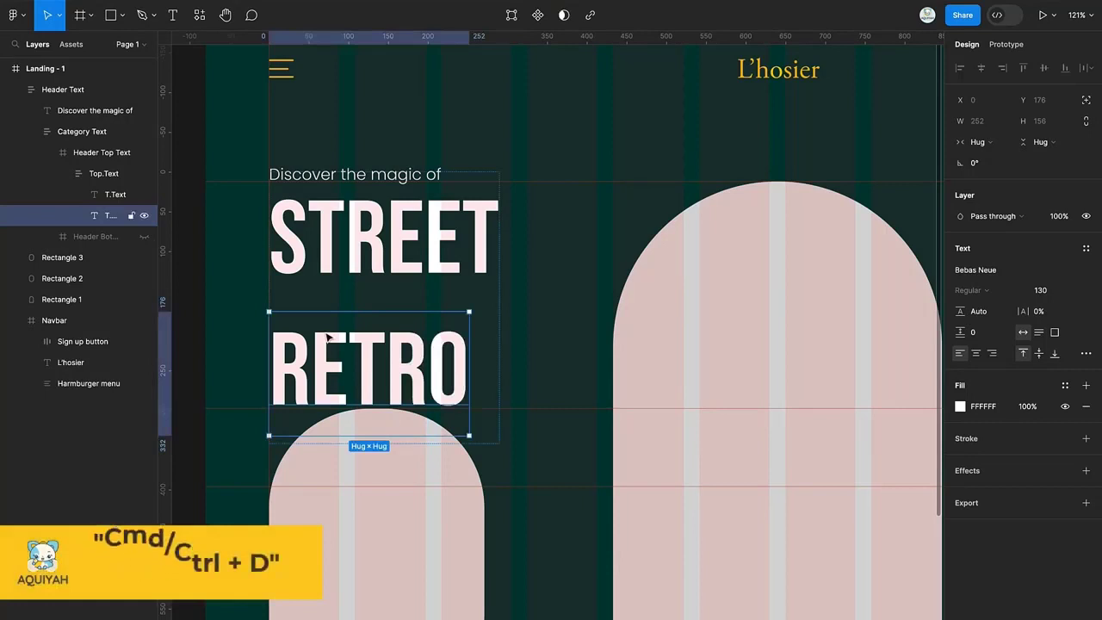
{"action": "key", "text": "ctrl+d"}
{"action": "scroll", "coordinate": [339, 379], "scroll_direction": "down", "scroll_amount": 4}
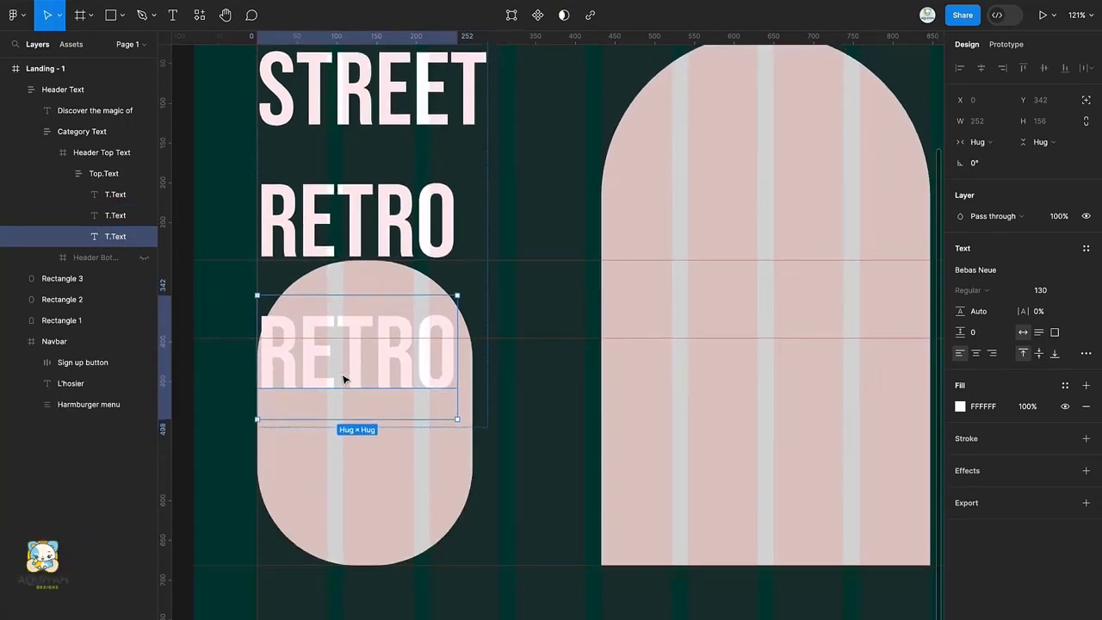
{"action": "double_click", "coordinate": [377, 361]}
{"action": "type", "text": "PREPPY"}
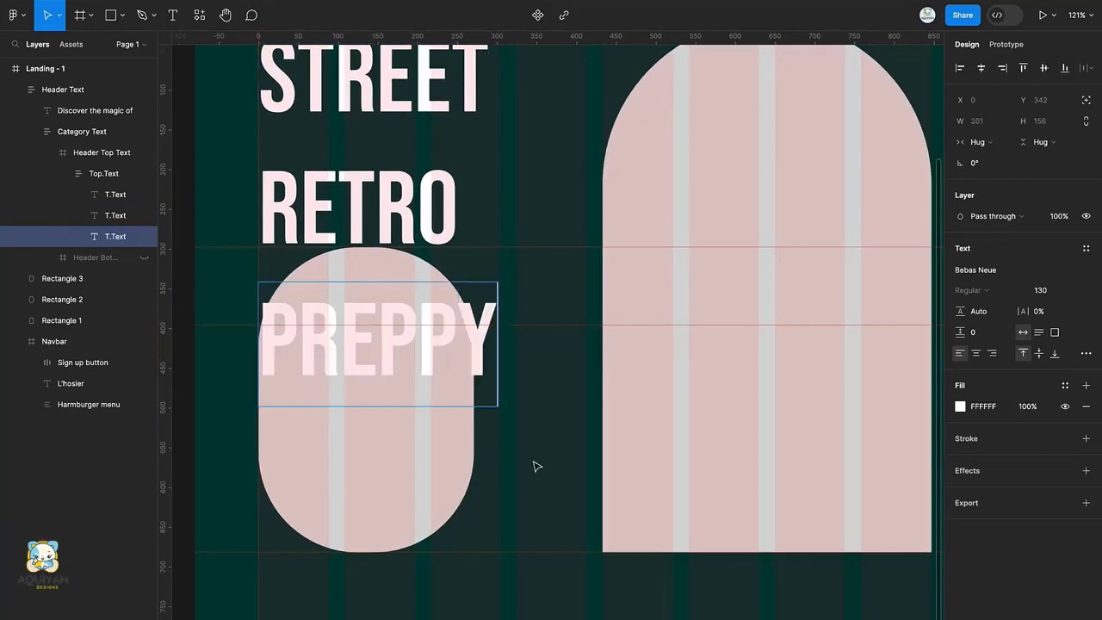
{"action": "key", "text": "Escape"}
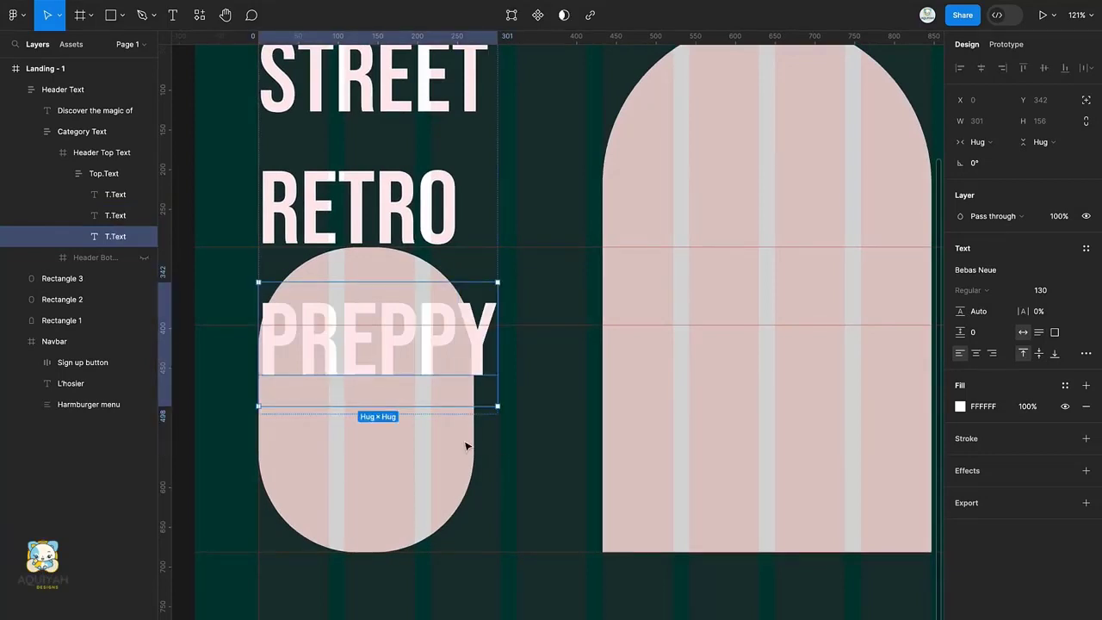
{"action": "key", "text": "ctrl+d"}
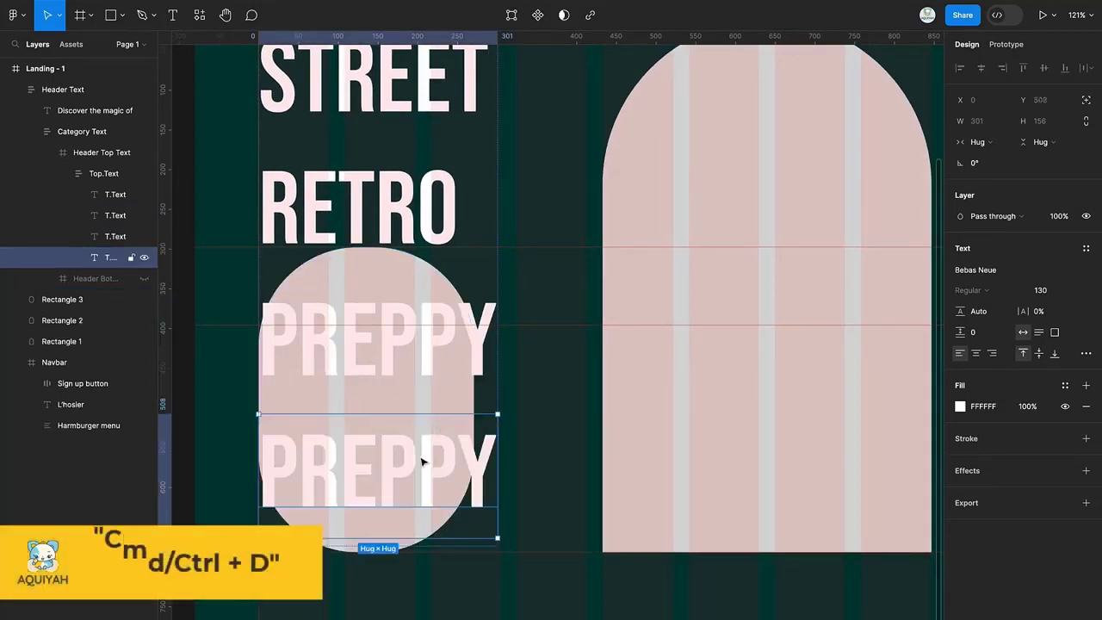
{"action": "double_click", "coordinate": [422, 459]}
{"action": "type", "text": "INDIE"}
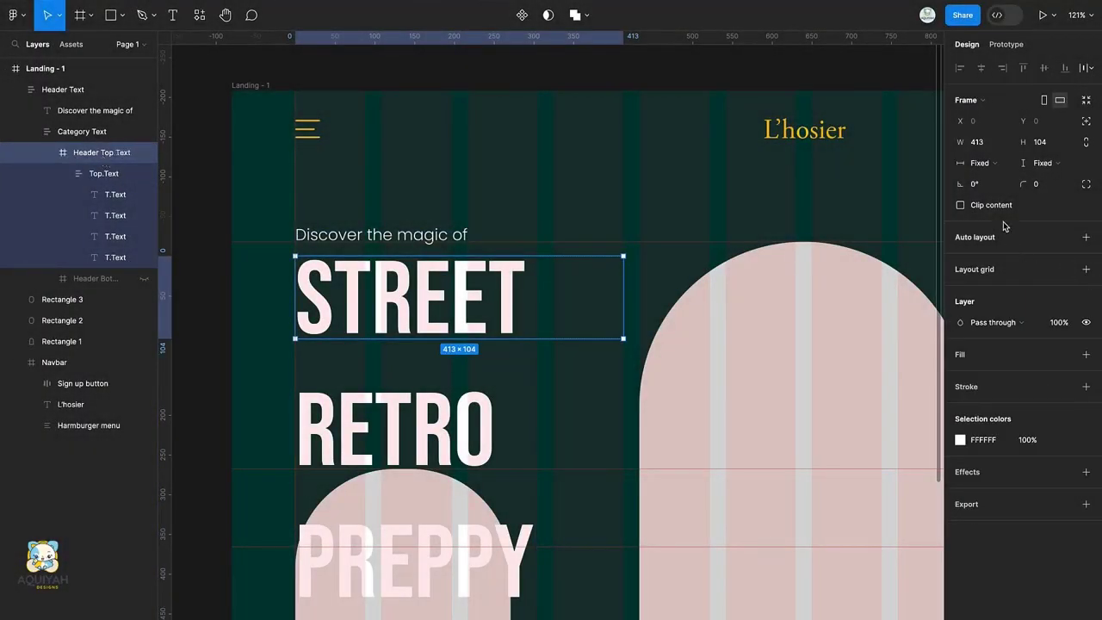
Clip Header Top Text so only STREET shows, and unhide and select the SWAGGER frame
{"action": "left_click", "coordinate": [961, 205]}
{"action": "left_click", "coordinate": [52, 153]}
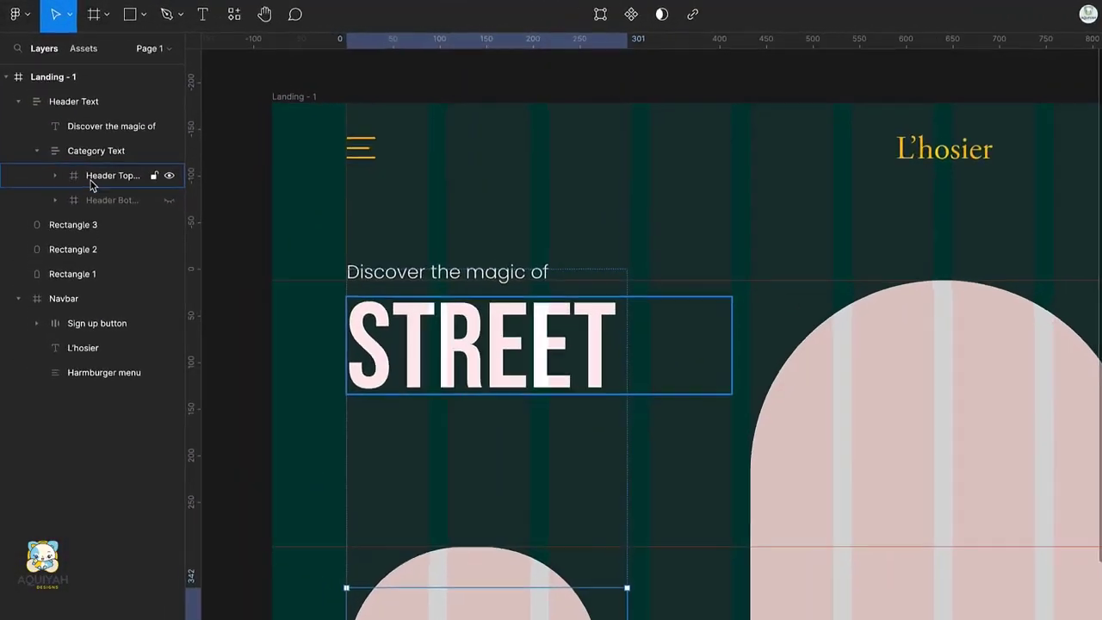
{"action": "left_click", "coordinate": [142, 174]}
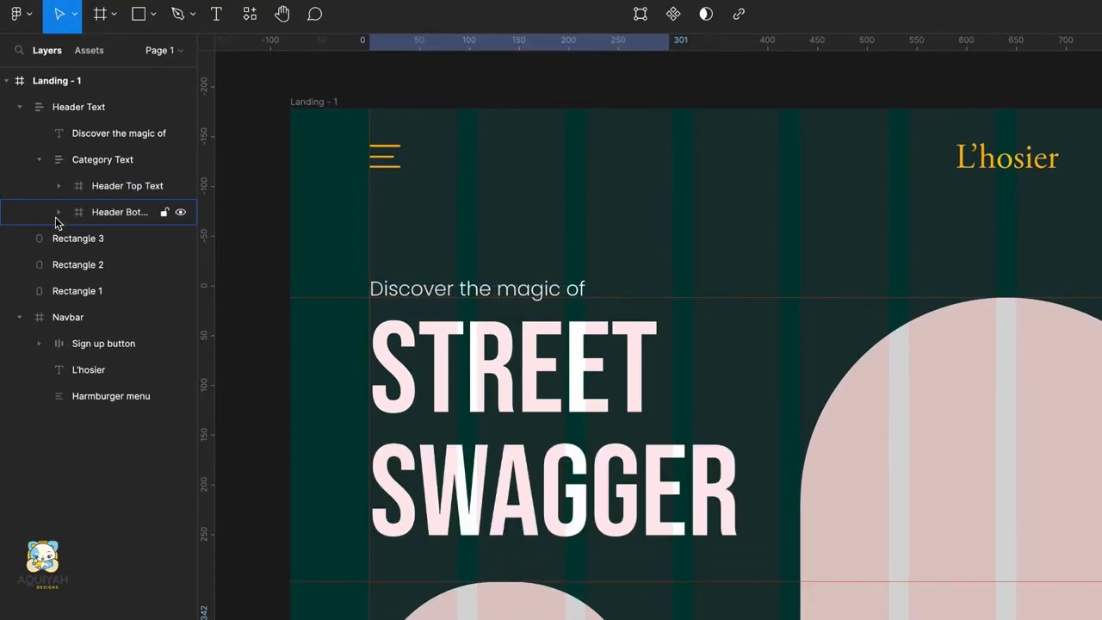
{"action": "left_click", "coordinate": [58, 213]}
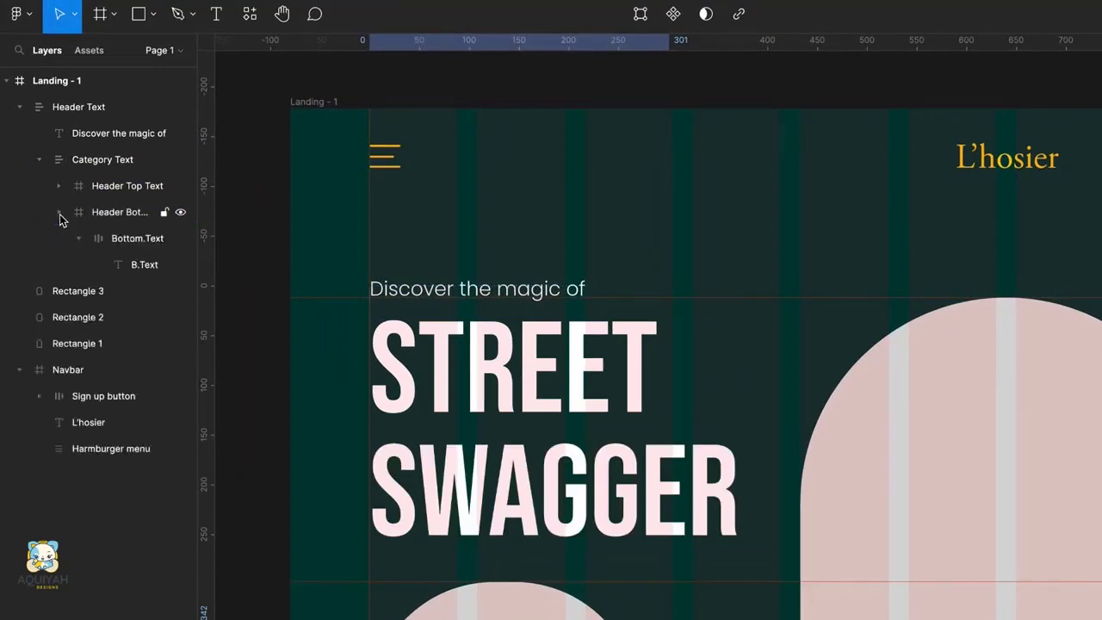
{"action": "left_click", "coordinate": [75, 238]}
{"action": "left_click", "coordinate": [121, 219]}
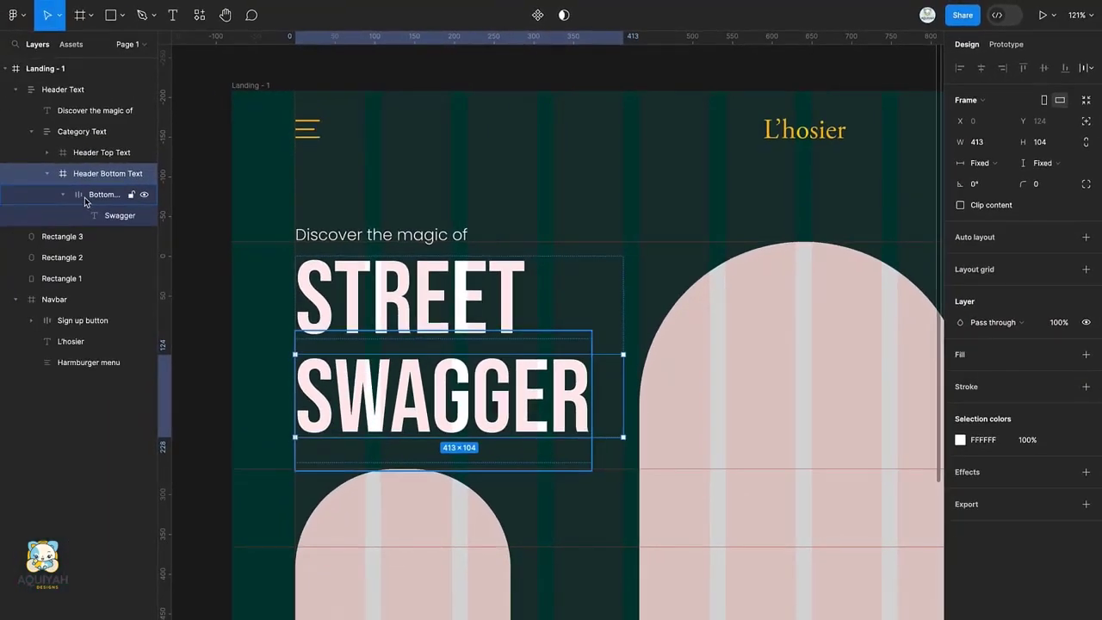
Make Bottom.Text a top-left-aligned auto layout stack and add a second SWAGGER copy
{"action": "key", "text": "shift+a"}
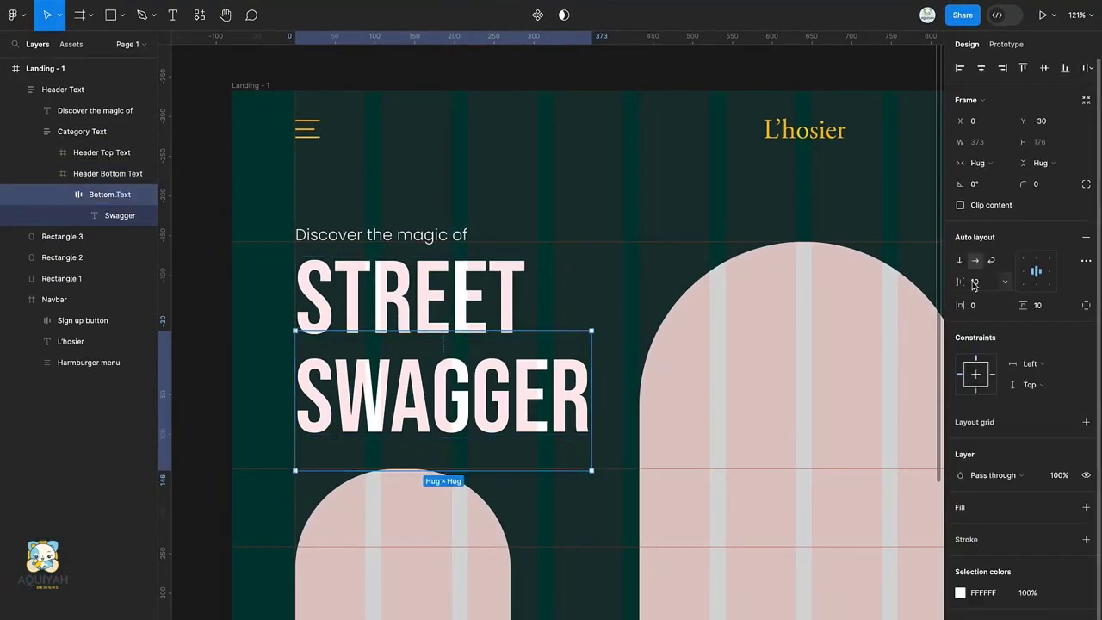
{"action": "left_click", "coordinate": [110, 216]}
{"action": "key", "text": "ctrl+d"}
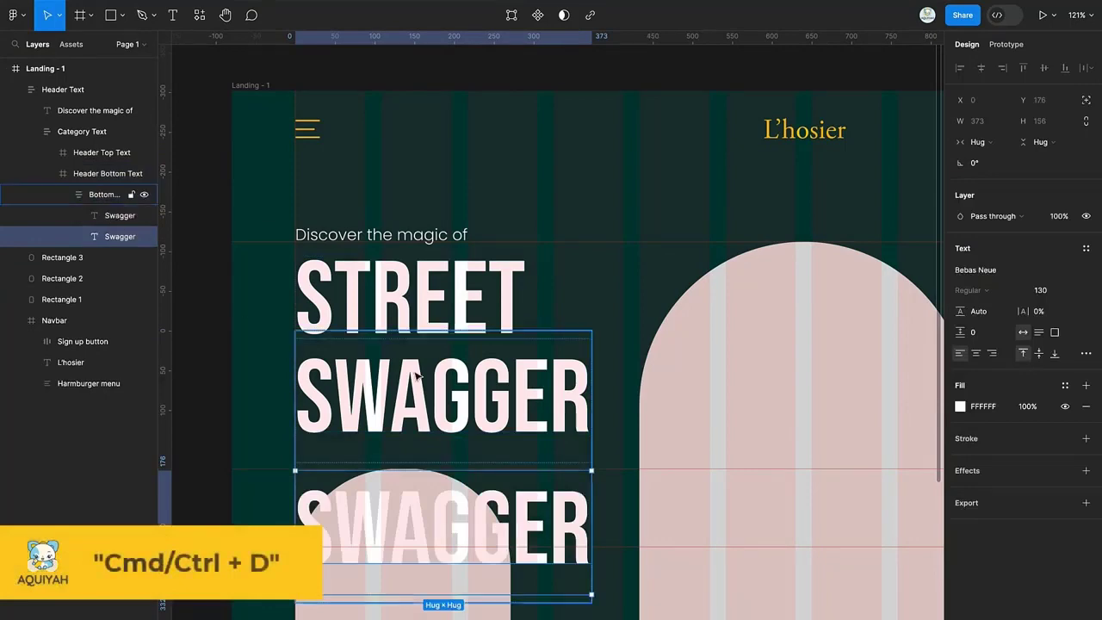
{"action": "scroll", "coordinate": [613, 277], "scroll_direction": "down", "scroll_amount": 4}
{"action": "left_click", "coordinate": [121, 195]}
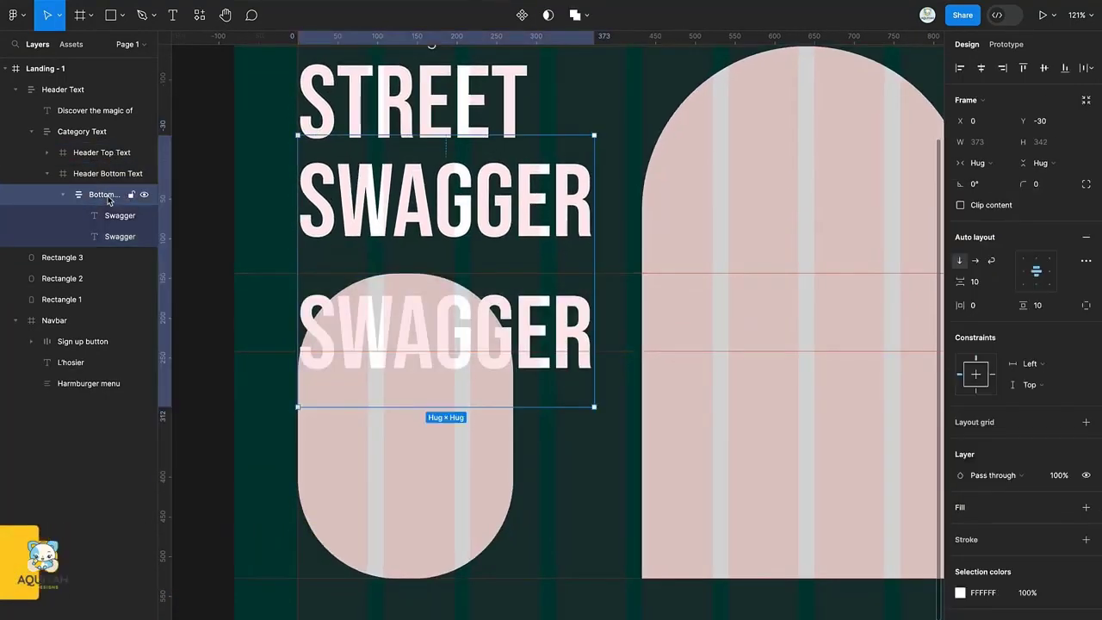
{"action": "left_click", "coordinate": [1021, 262]}
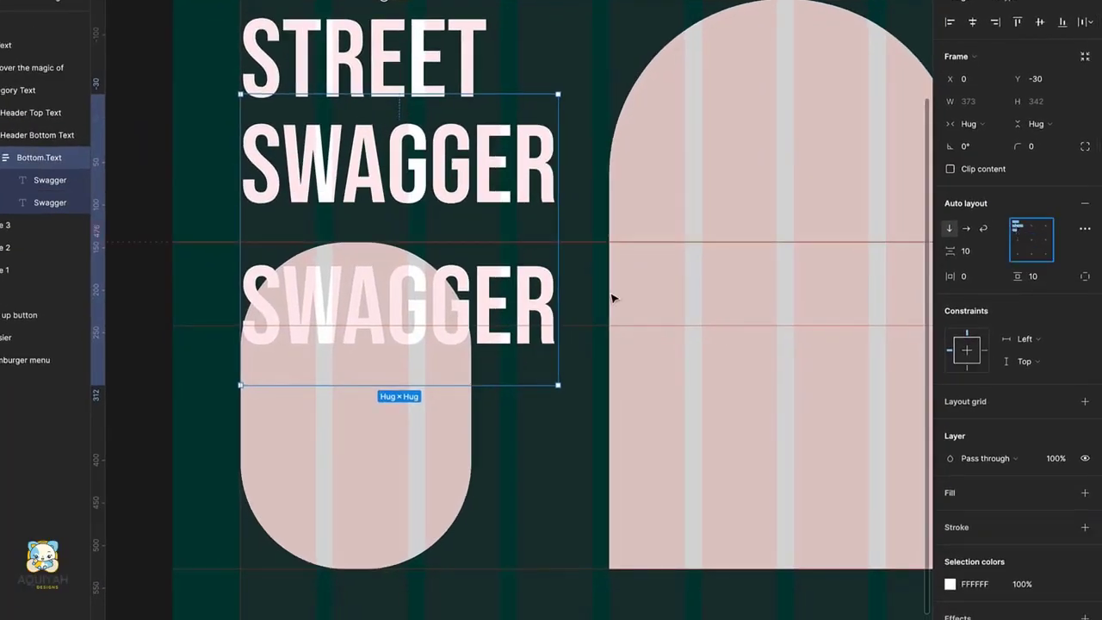
Retype the copy as GLAMOR, then duplicate it and retype the new line as CHIC
{"action": "double_click", "coordinate": [428, 328]}
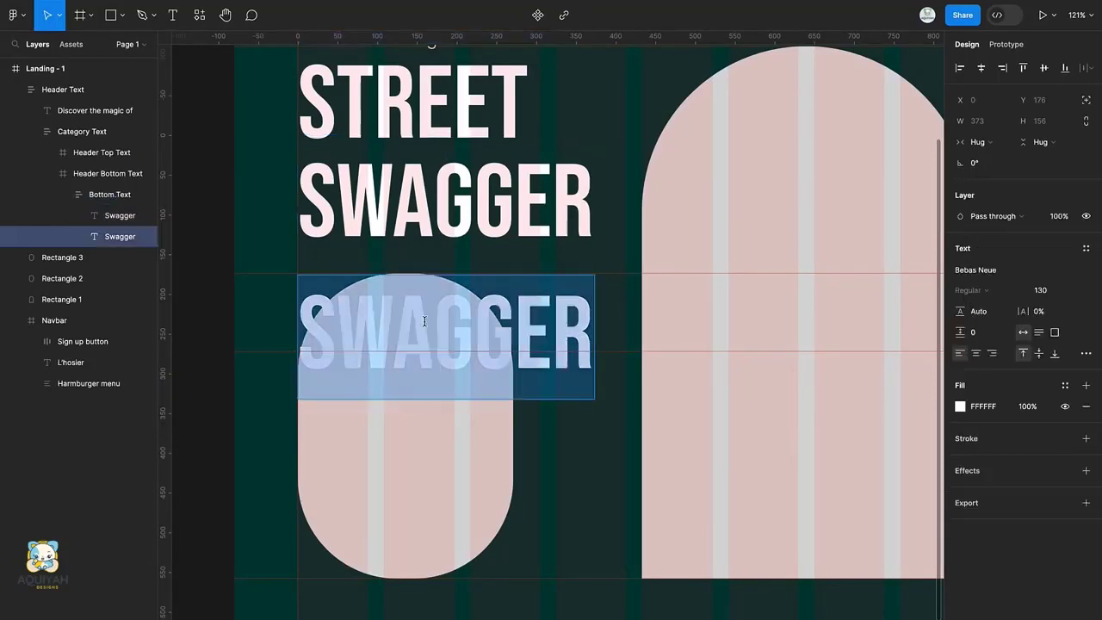
{"action": "type", "text": "Glamor"}
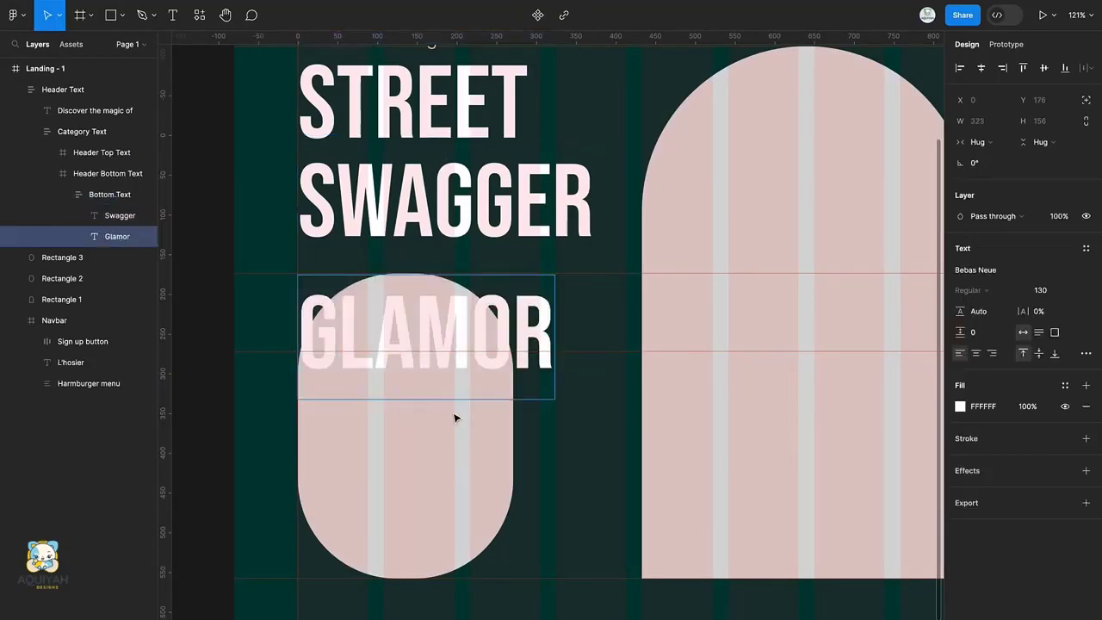
{"action": "key", "text": "Escape"}
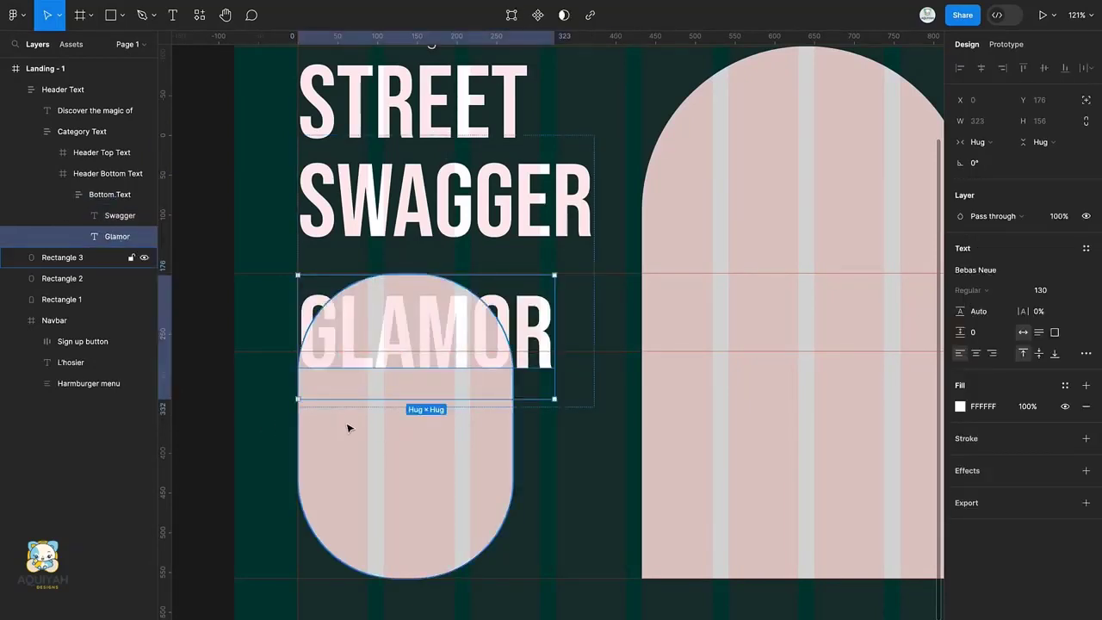
{"action": "key", "text": "ctrl+d"}
{"action": "double_click", "coordinate": [378, 476]}
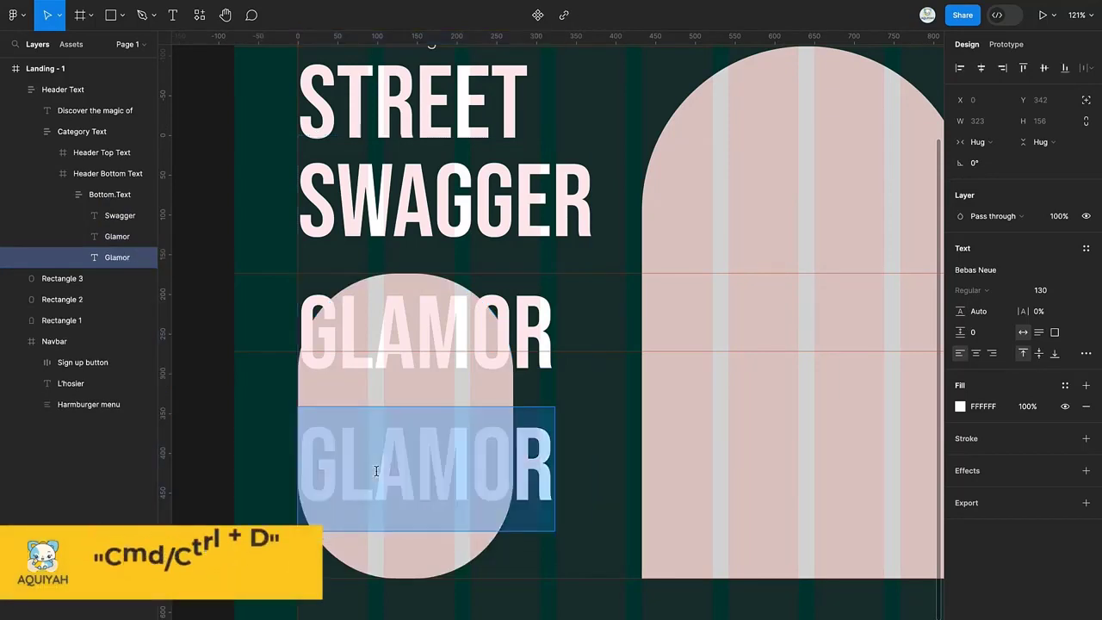
{"action": "type", "text": "CHIc"}
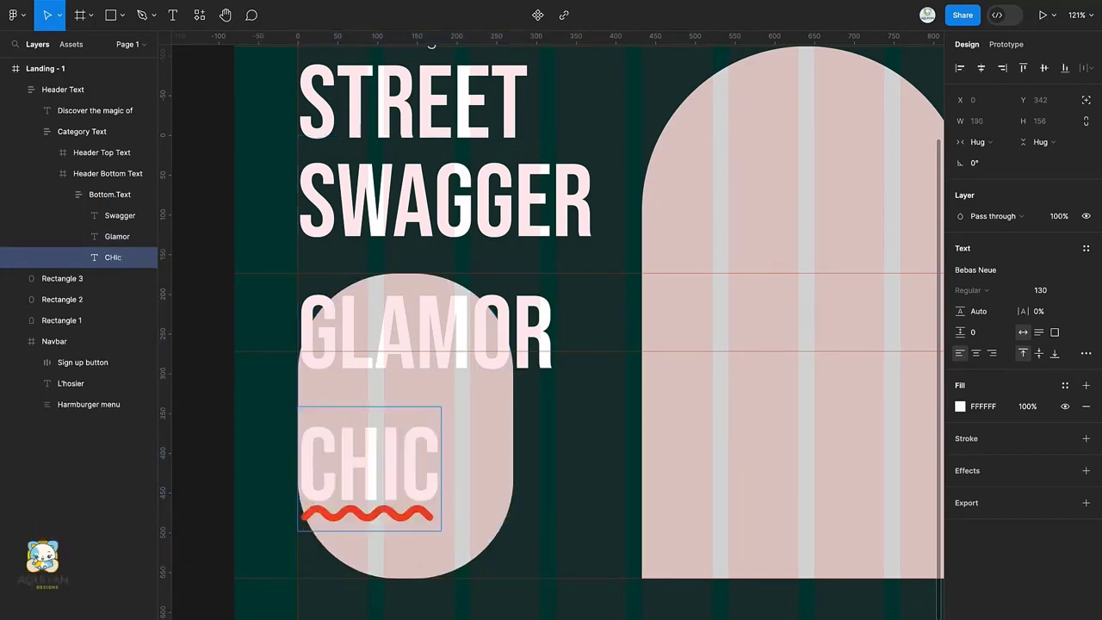
{"action": "left_click", "coordinate": [266, 576]}
Duplicate the CHIC line and retype the copy as ELECTRIC
{"action": "left_click", "coordinate": [327, 487]}
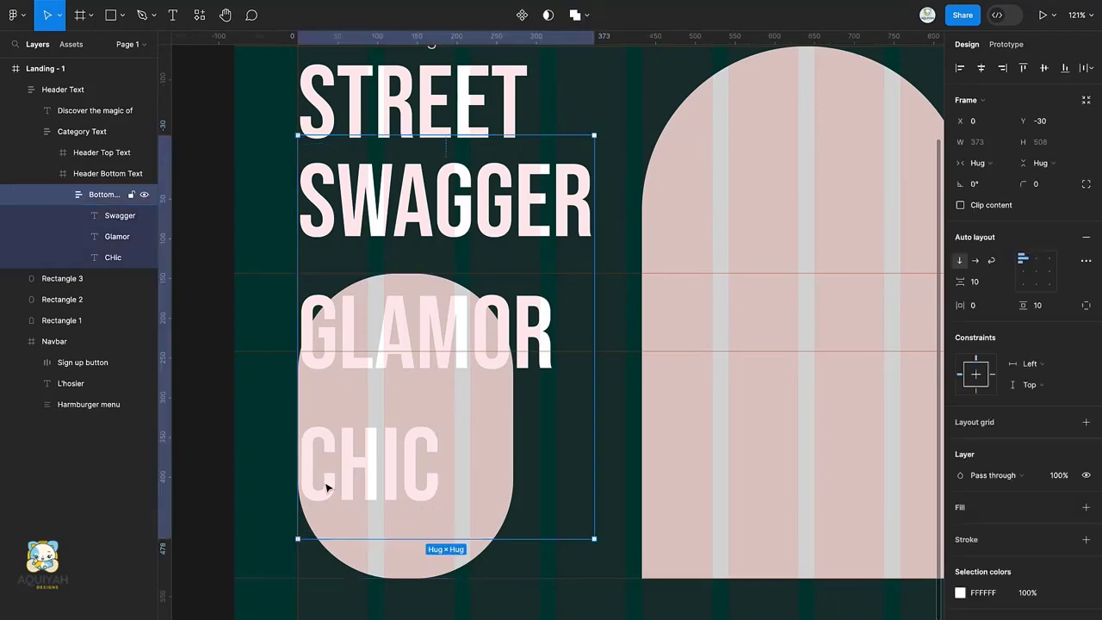
{"action": "left_click", "coordinate": [366, 469]}
{"action": "scroll", "coordinate": [365, 447], "scroll_direction": "down", "scroll_amount": 1}
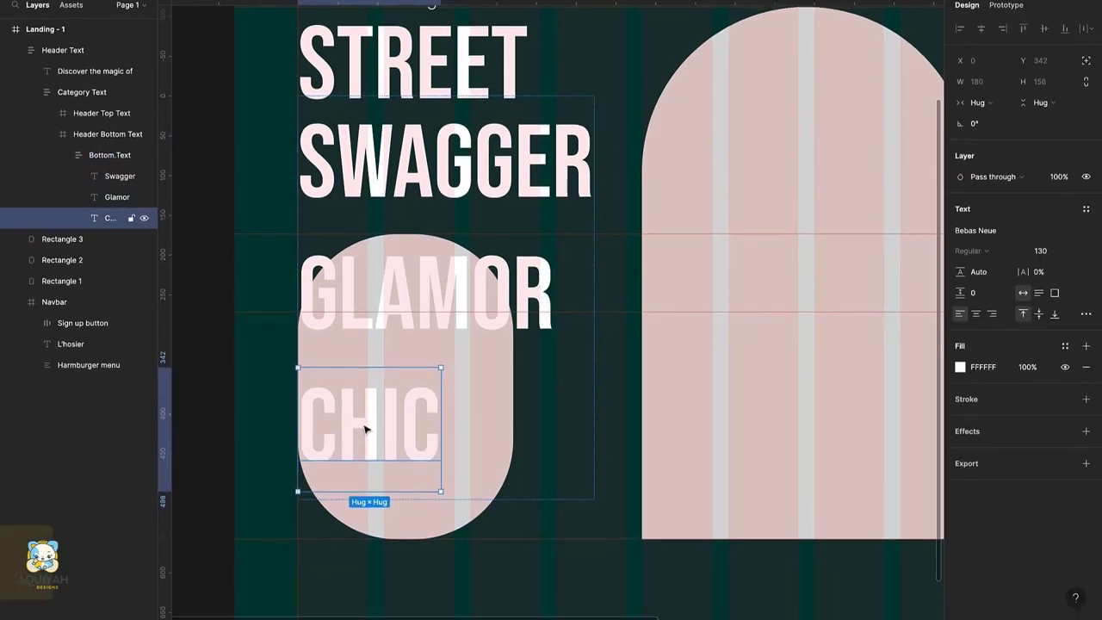
{"action": "key", "text": "ctrl+d"}
{"action": "double_click", "coordinate": [360, 547]}
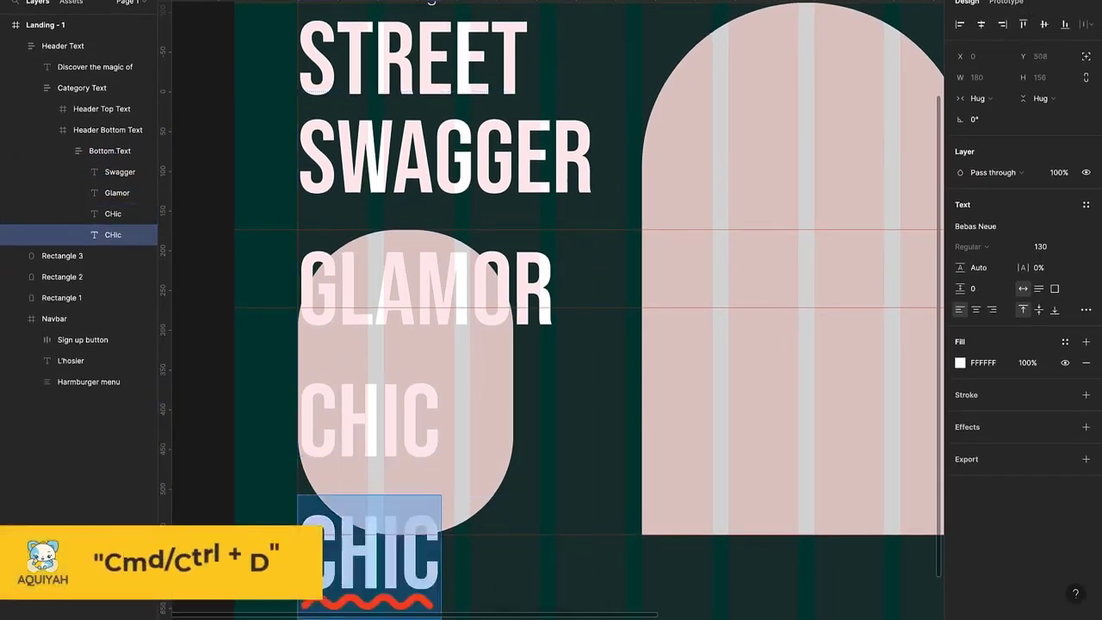
{"action": "type", "text": "Electric"}
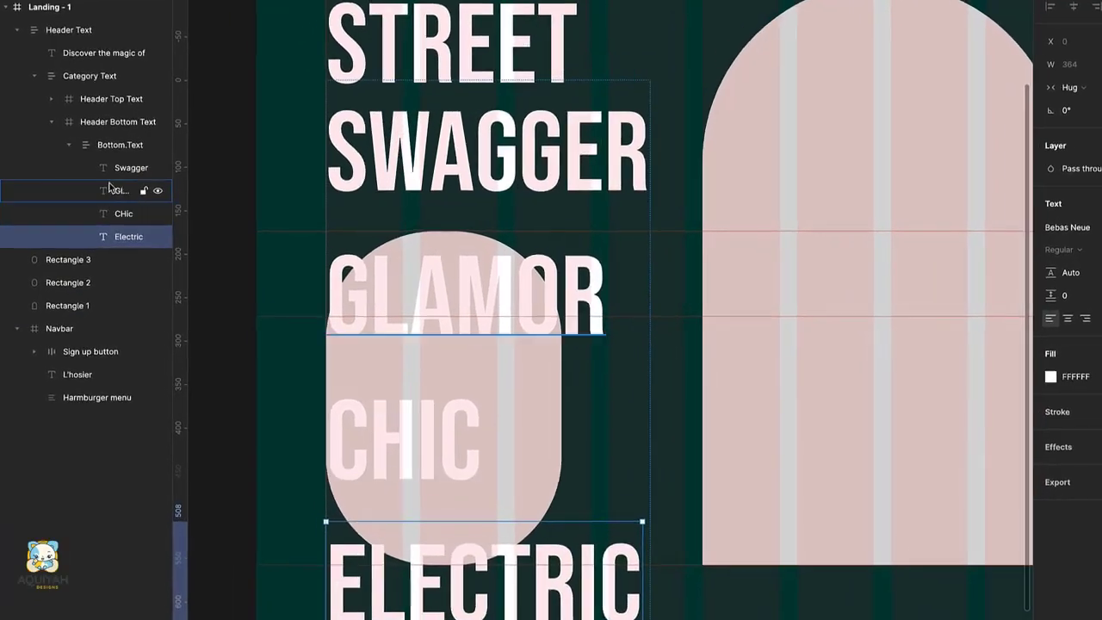
Turn on Clip content for the Header Bottom Text frame so only SWAGGER shows
{"action": "left_click", "coordinate": [109, 150]}
{"action": "left_click", "coordinate": [113, 120]}
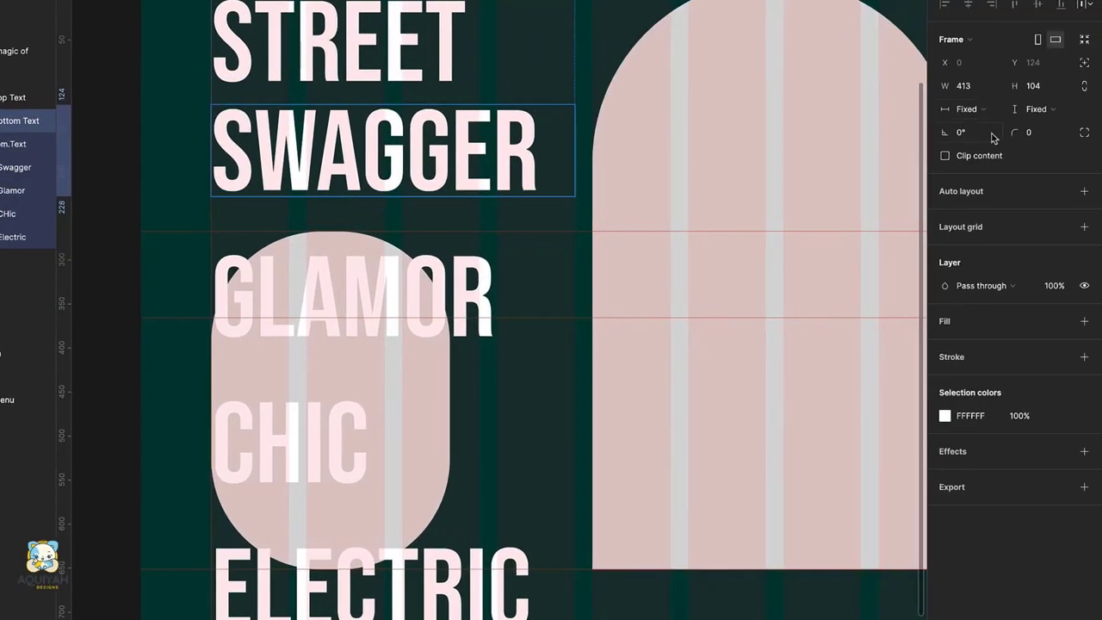
{"action": "left_click", "coordinate": [947, 157]}
{"action": "scroll", "coordinate": [345, 259], "scroll_direction": "up", "scroll_amount": 3}
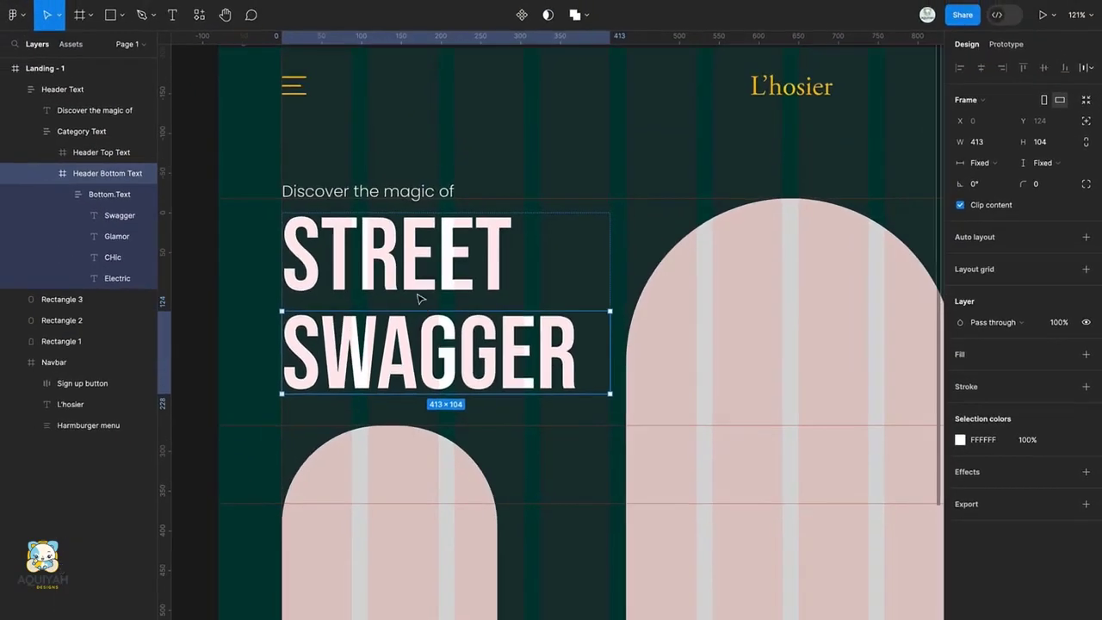
{"action": "left_click", "coordinate": [456, 105]}
Lock the Header Text frame and Rectangles 1–3, the pink pill and arch shapes
{"action": "left_click", "coordinate": [513, 265]}
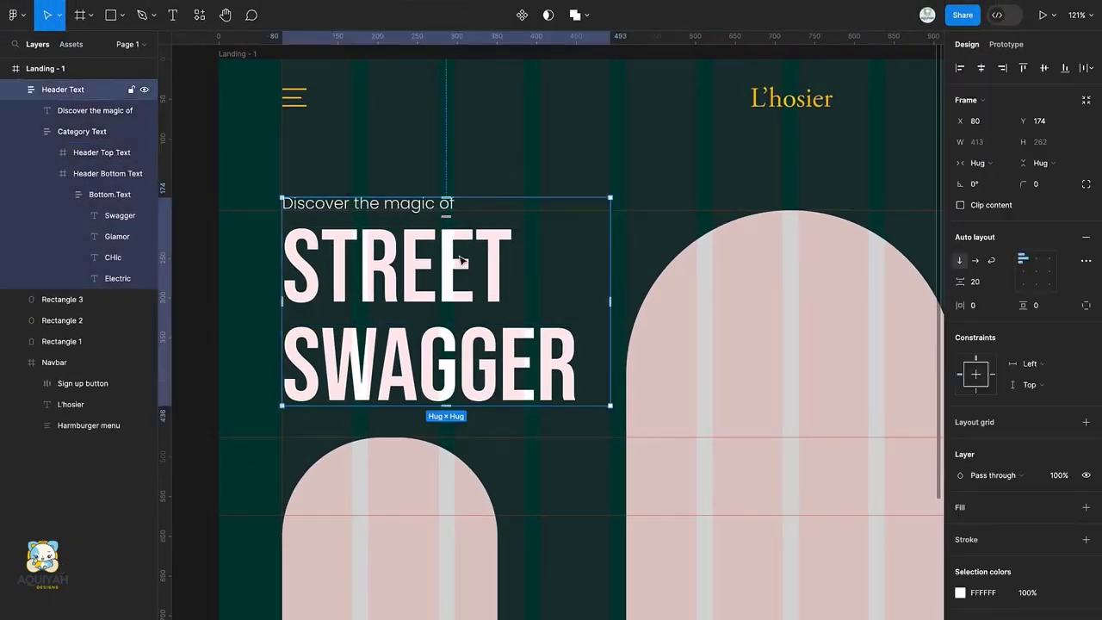
{"action": "scroll", "coordinate": [361, 396], "scroll_direction": "down", "scroll_amount": 5, "text": "ctrl"}
{"action": "scroll", "coordinate": [364, 398], "scroll_direction": "down", "scroll_amount": 2}
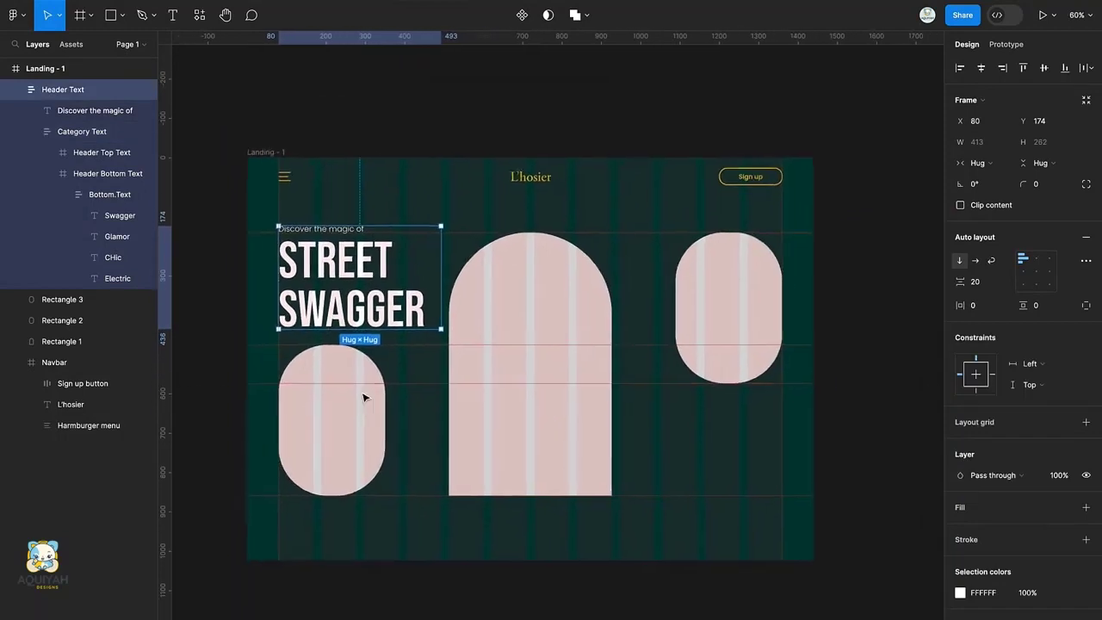
{"action": "scroll", "coordinate": [363, 398], "scroll_direction": "down", "scroll_amount": 1}
{"action": "left_click", "coordinate": [14, 90]}
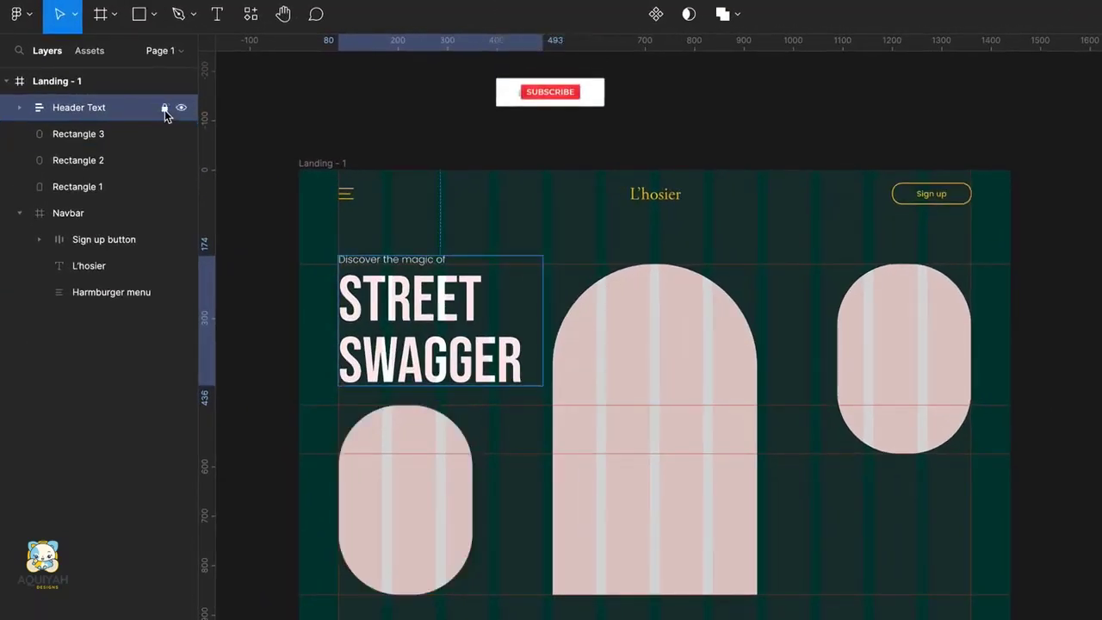
{"action": "left_click", "coordinate": [389, 571]}
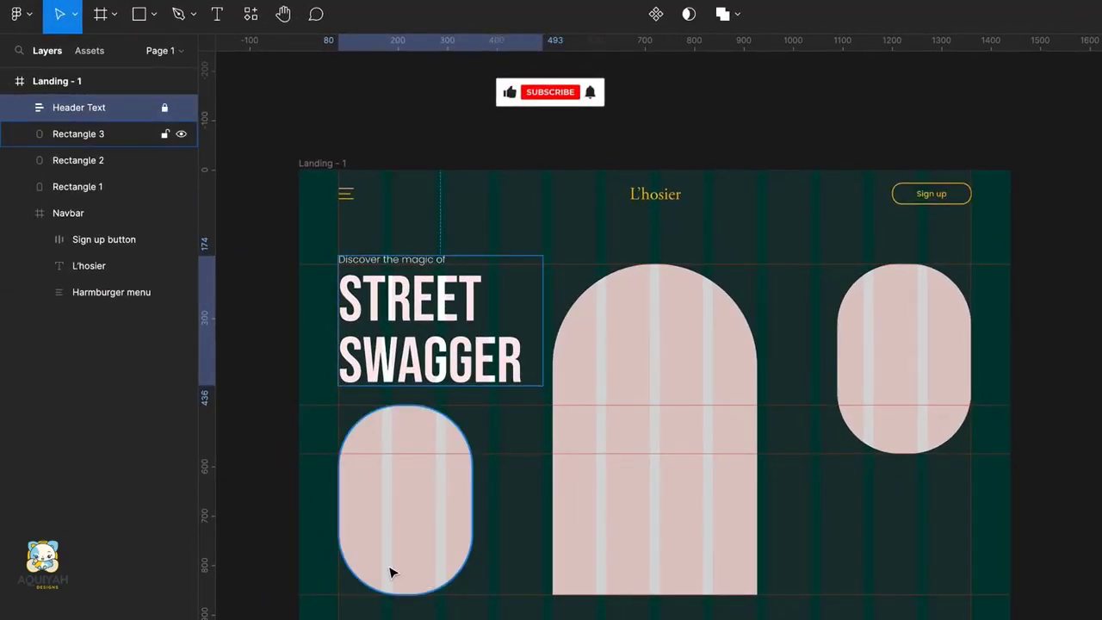
{"action": "left_click", "coordinate": [686, 340]}
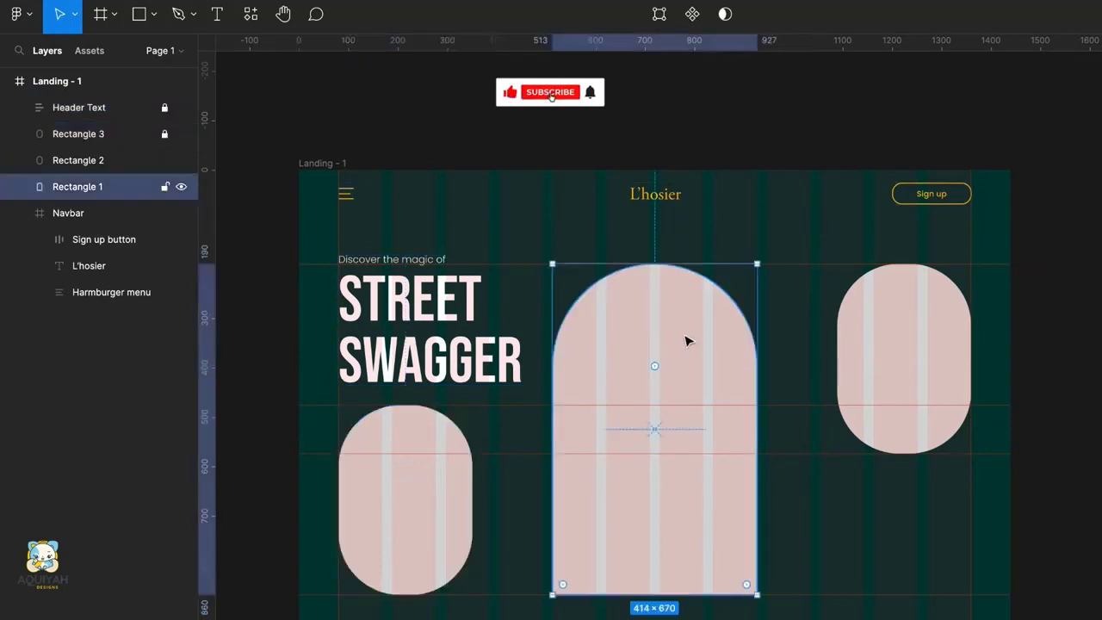
{"action": "left_click", "coordinate": [164, 186]}
{"action": "left_click", "coordinate": [869, 302]}
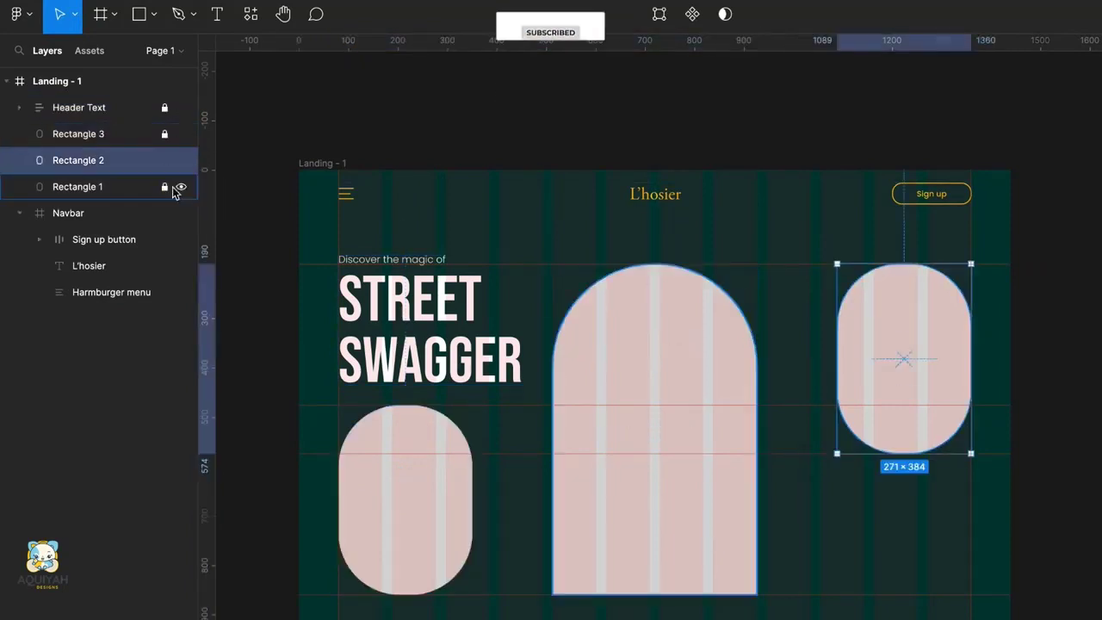
{"action": "left_click", "coordinate": [165, 160]}
Draw a 173×173 circle above STREET, send it to back, and nudge it slightly right
{"action": "left_click", "coordinate": [681, 520]}
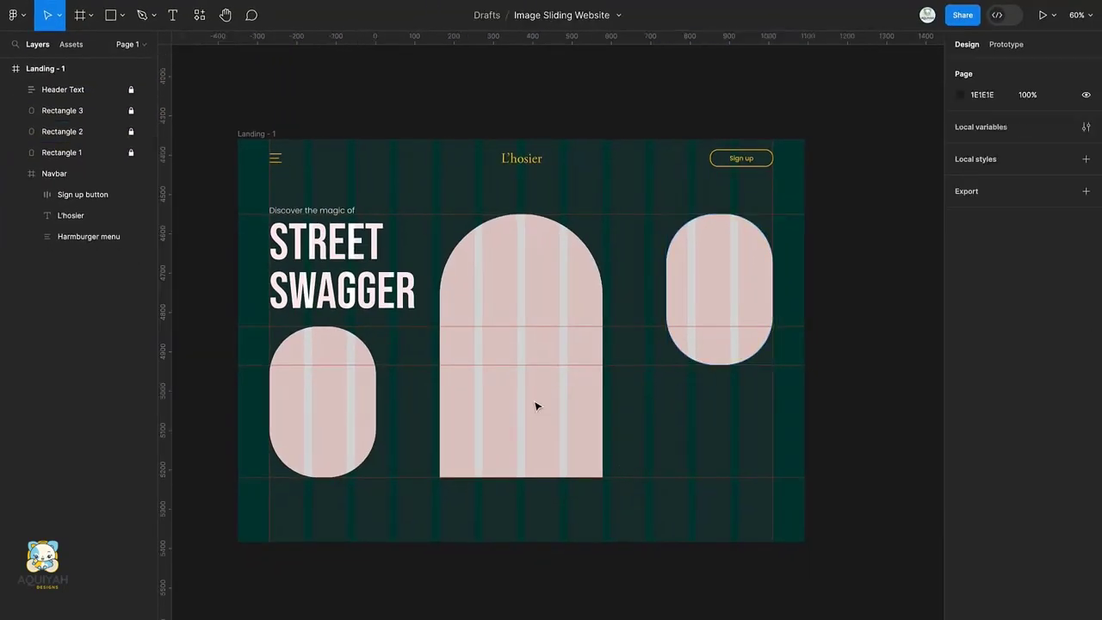
{"action": "key", "text": "o"}
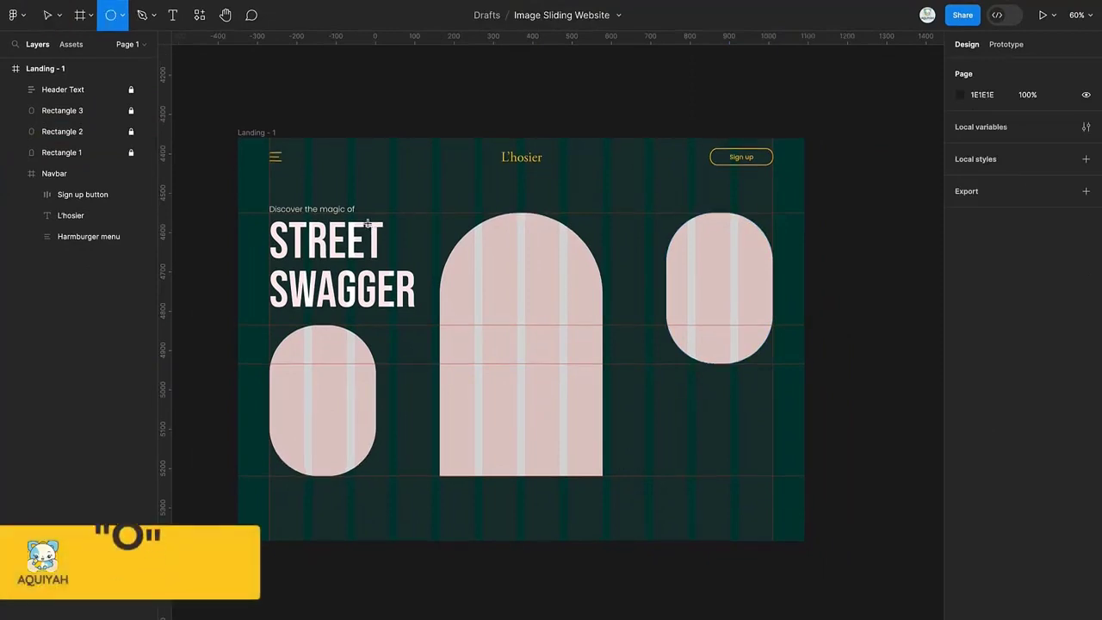
{"action": "left_click_drag", "start_coordinate": [399, 223], "coordinate": [439, 244]}
{"action": "key", "text": "v"}
{"action": "right_click", "coordinate": [403, 190]}
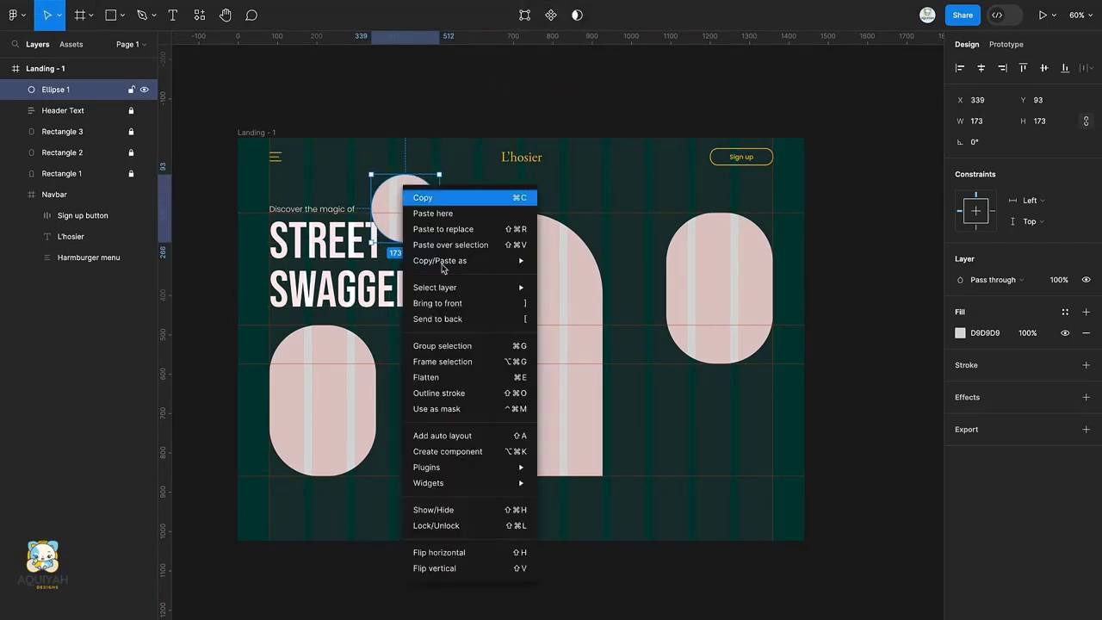
{"action": "left_click", "coordinate": [476, 321]}
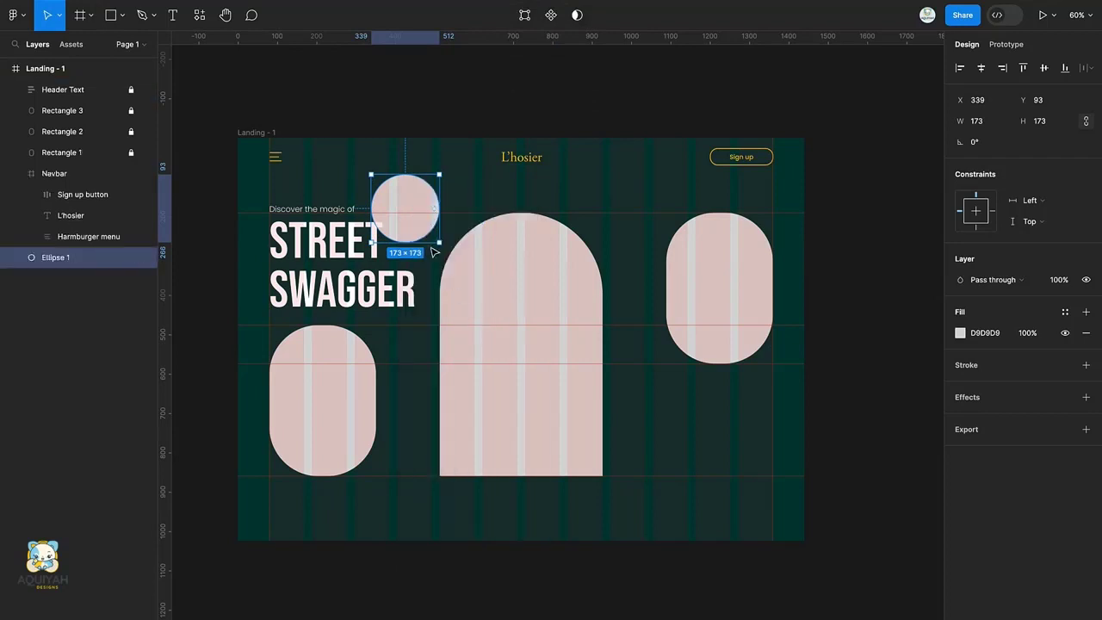
{"action": "left_click_drag", "start_coordinate": [411, 204], "coordinate": [418, 201]}
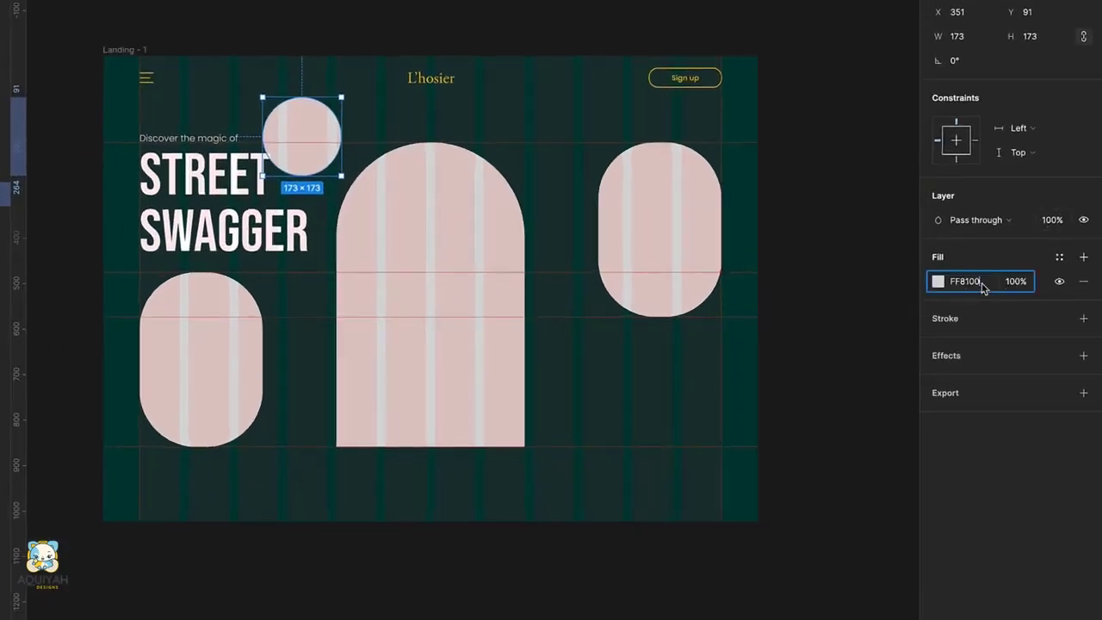
Give the circle an FF8100 orange fill at 50% layer opacity
{"action": "key", "text": "Return"}
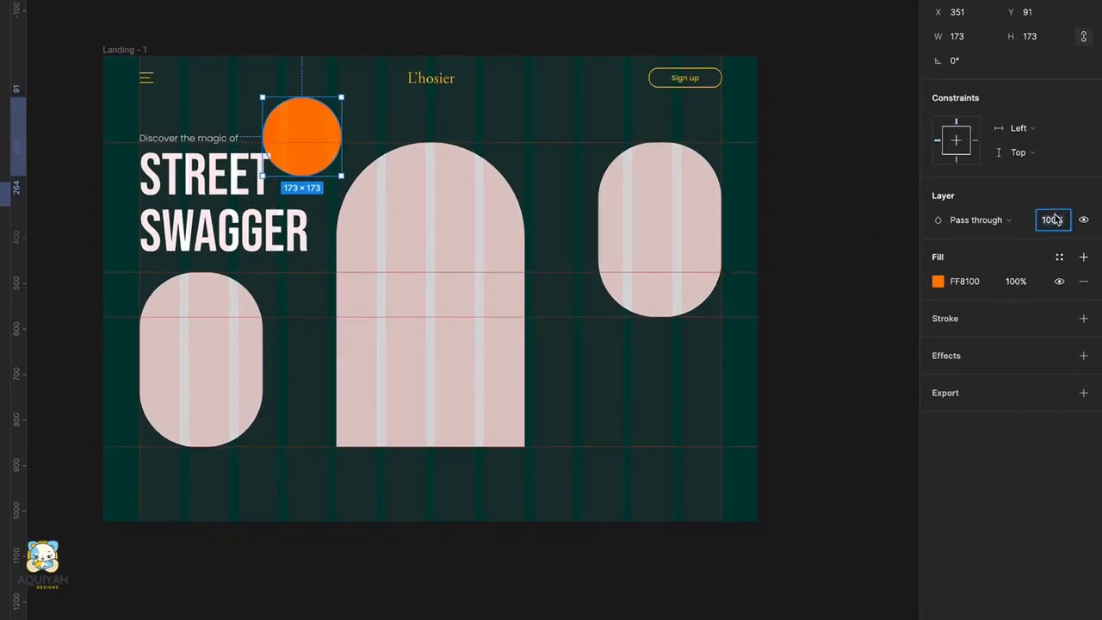
{"action": "type", "text": "50"}
{"action": "key", "text": "Return"}
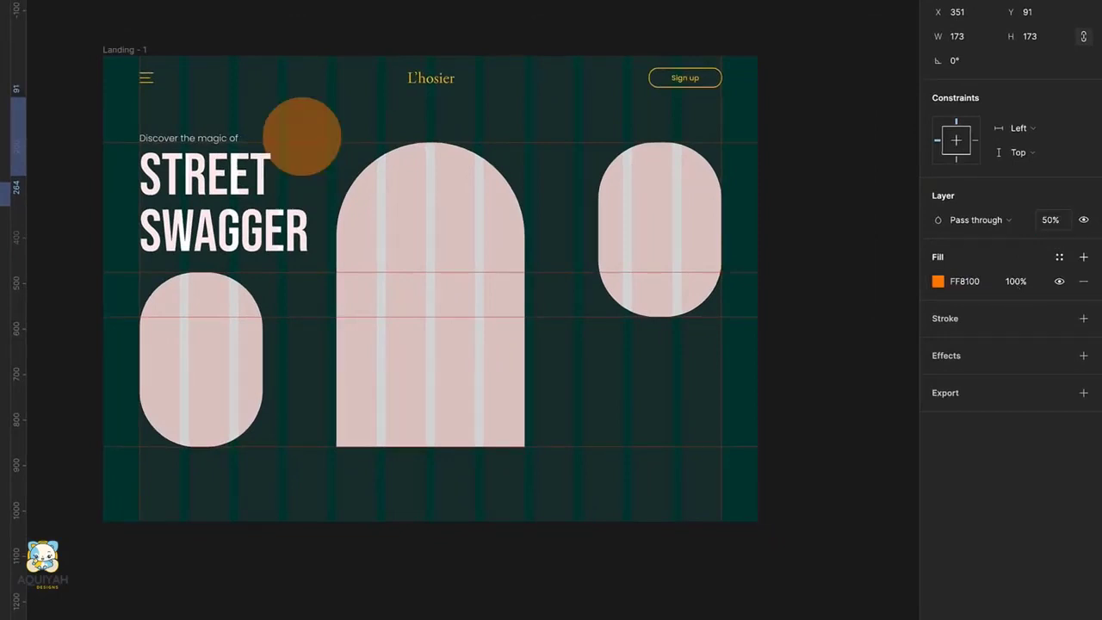
Add a Layer blur effect to the circle with a blur amount of 200
{"action": "left_click", "coordinate": [1083, 357]}
{"action": "left_click", "coordinate": [965, 387]}
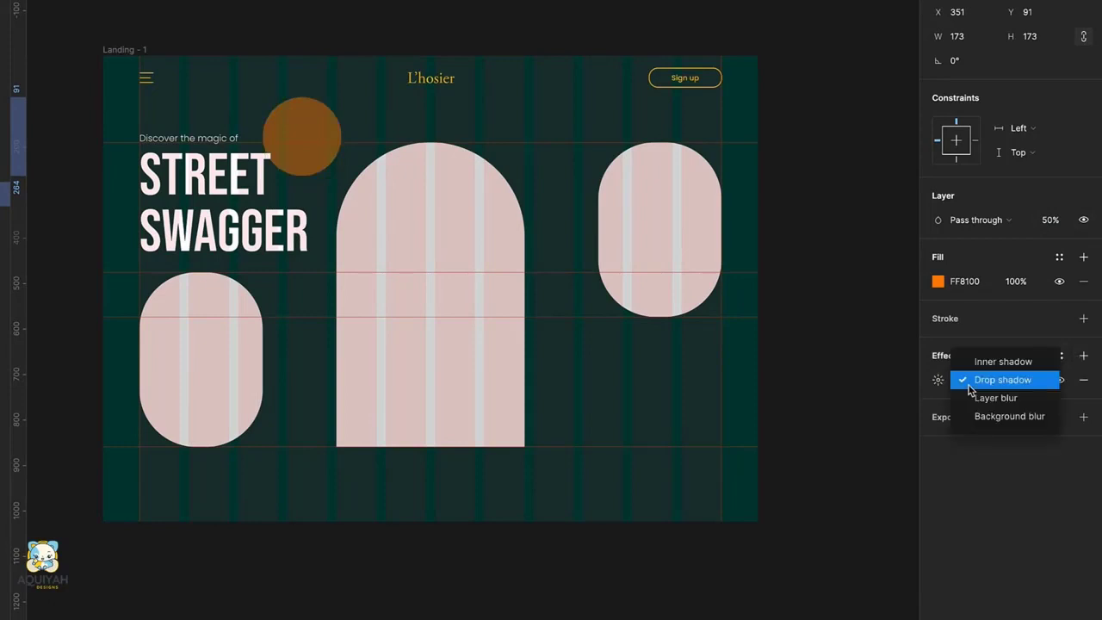
{"action": "left_click", "coordinate": [974, 398]}
{"action": "left_click", "coordinate": [937, 381]}
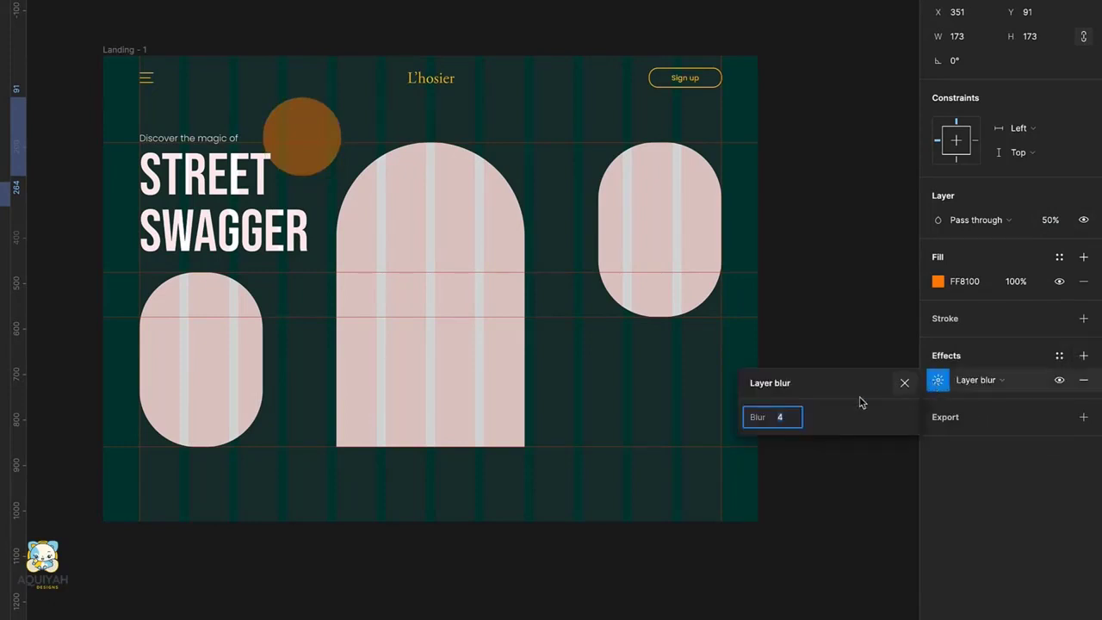
{"action": "key", "text": "Return"}
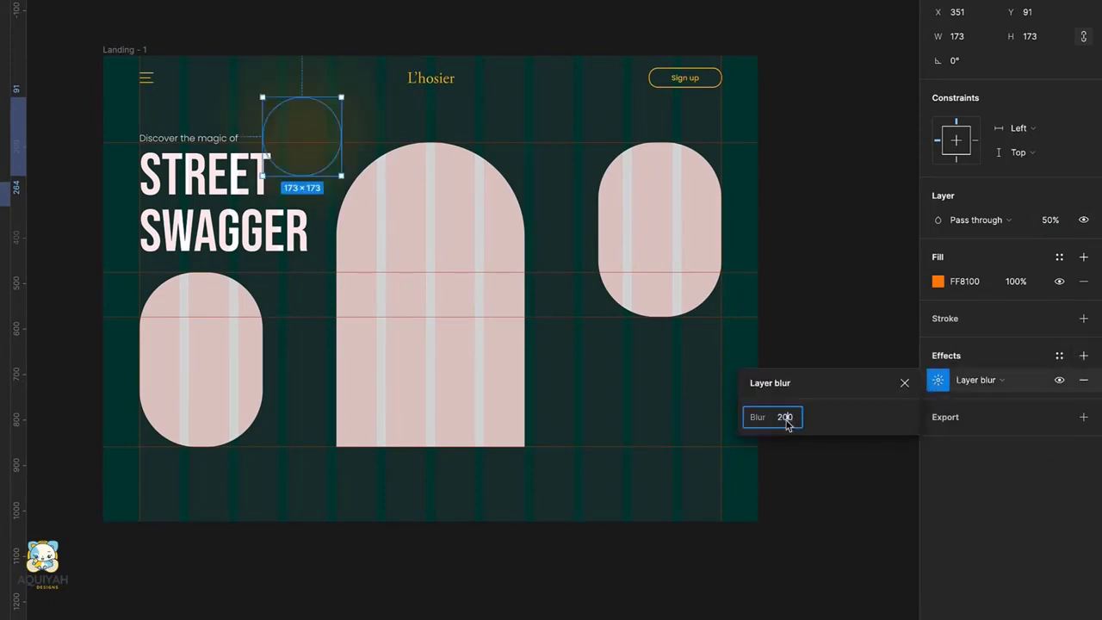
{"action": "key", "text": "Escape"}
Duplicate the orange circle beside the right pill, fill it E0707F, and copy it again
{"action": "left_click", "coordinate": [292, 166]}
{"action": "key", "text": "ctrl+d"}
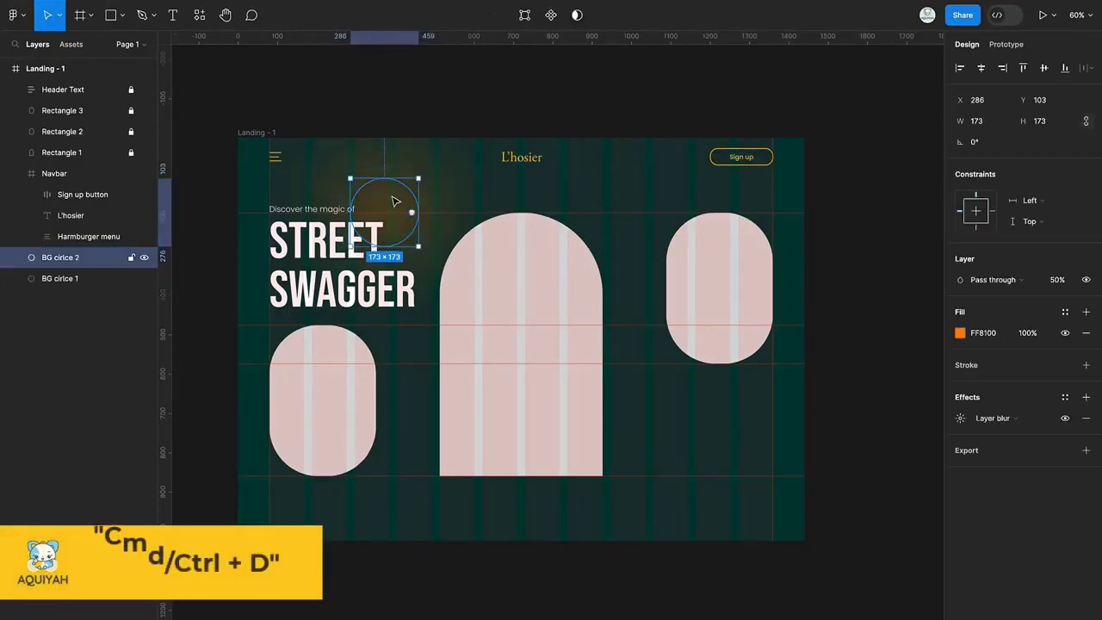
{"action": "left_click_drag", "start_coordinate": [283, 125], "coordinate": [502, 112]}
{"action": "left_click_drag", "start_coordinate": [583, 186], "coordinate": [639, 234]}
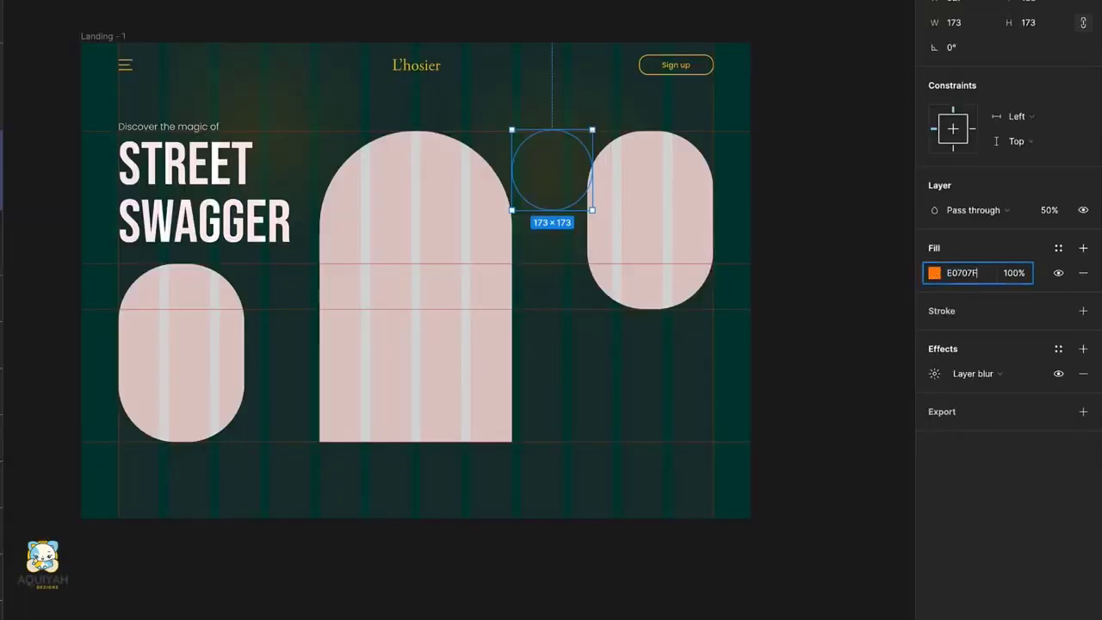
{"action": "key", "text": "Return"}
{"action": "key", "text": "ctrl+d"}
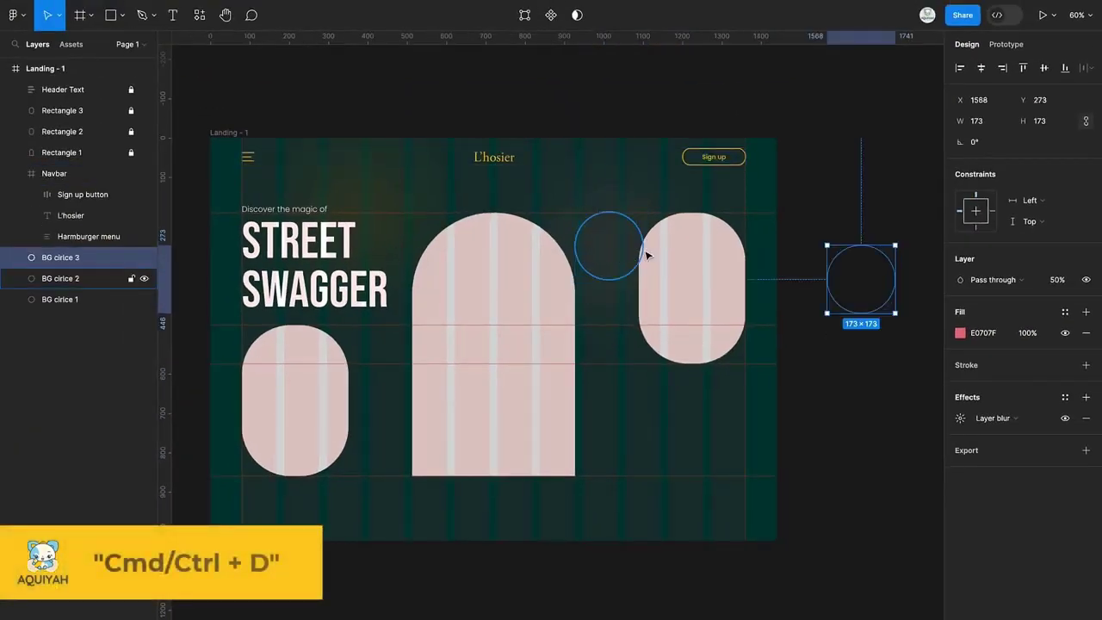